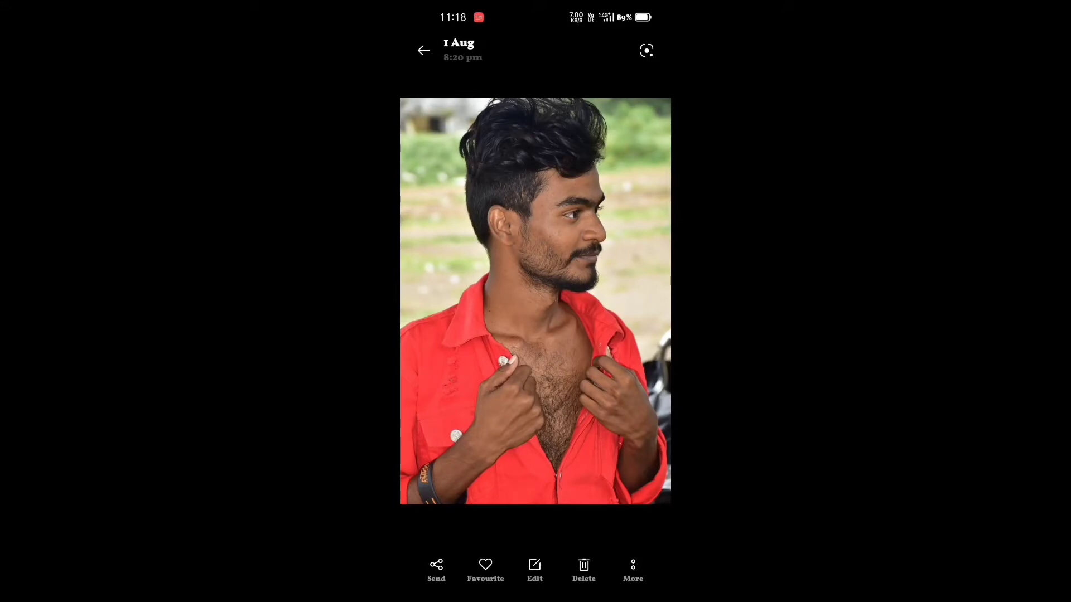
Share the portrait from Phone Gallery into Lightroom, then return home to the app folder
{"action": "left_click", "coordinate": [436, 569]}
{"action": "left_click_drag", "start_coordinate": [614, 502], "coordinate": [447, 502]}
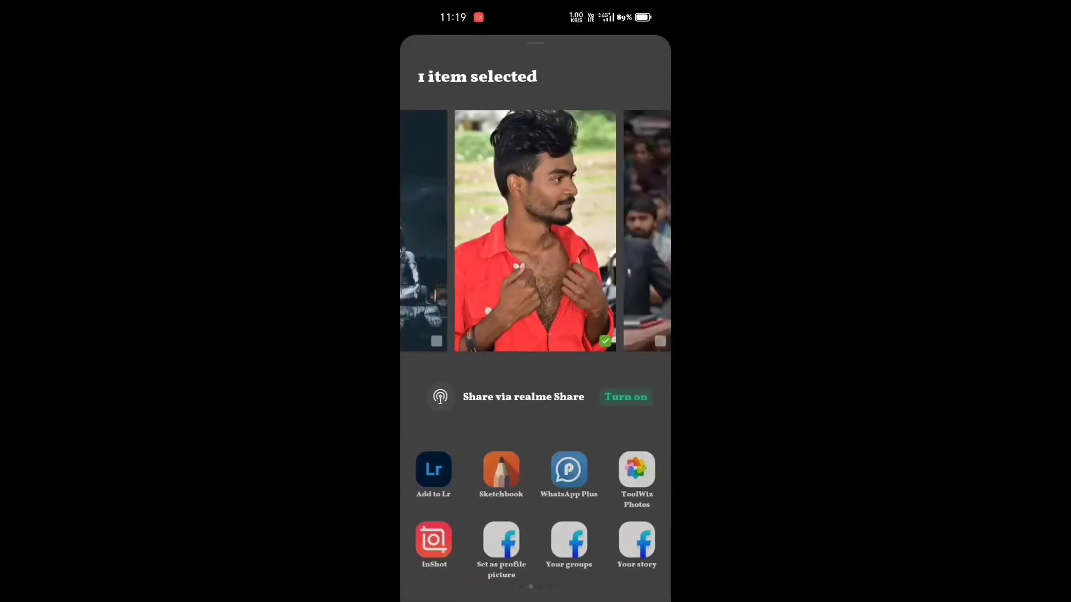
{"action": "left_click", "coordinate": [434, 469]}
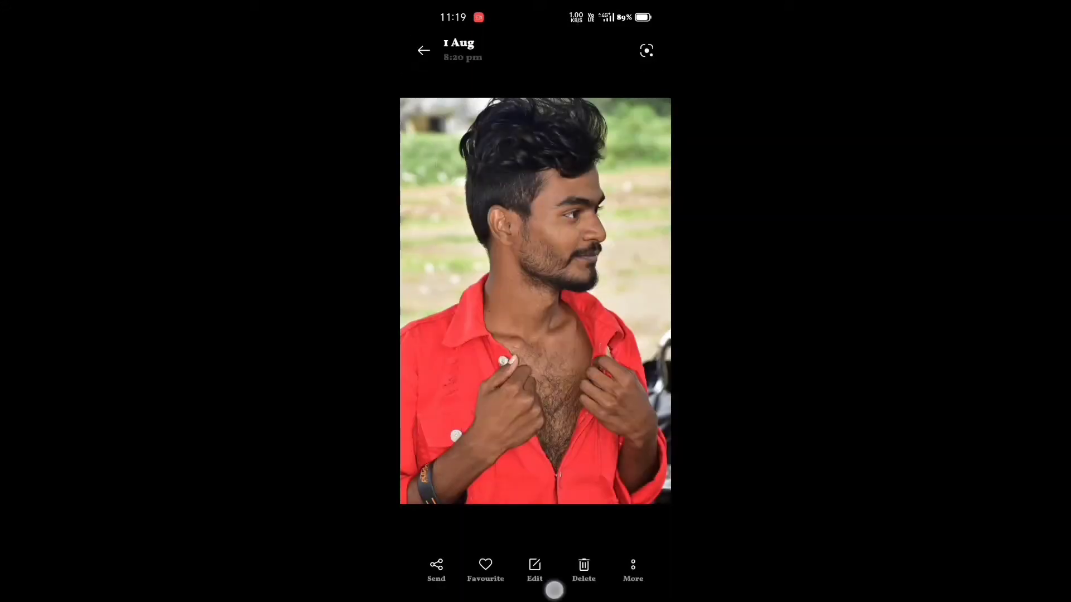
{"action": "left_click_drag", "start_coordinate": [554, 590], "coordinate": [554, 446]}
{"action": "left_click", "coordinate": [636, 380]}
Launch Lightroom and open the red-shirt portrait from All Photos for editing
{"action": "left_click", "coordinate": [485, 318]}
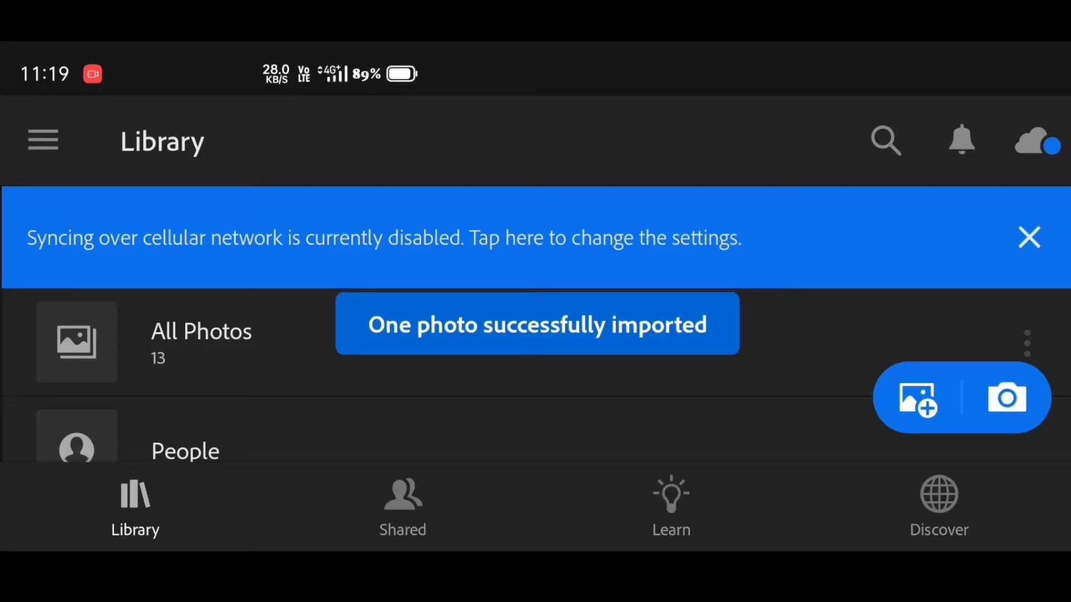
{"action": "left_click", "coordinate": [176, 359]}
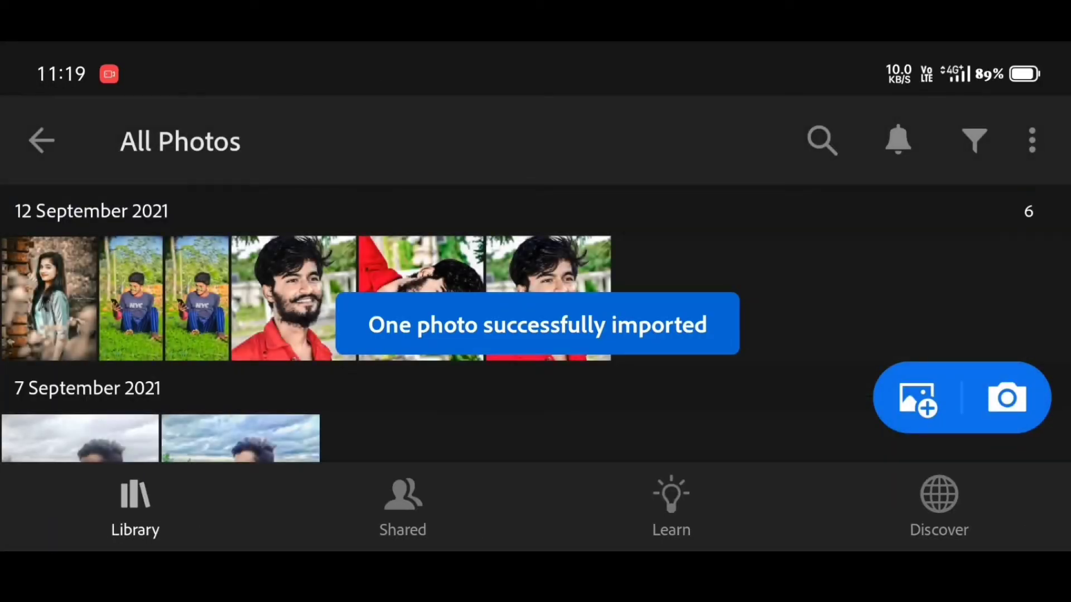
{"action": "left_click", "coordinate": [34, 312]}
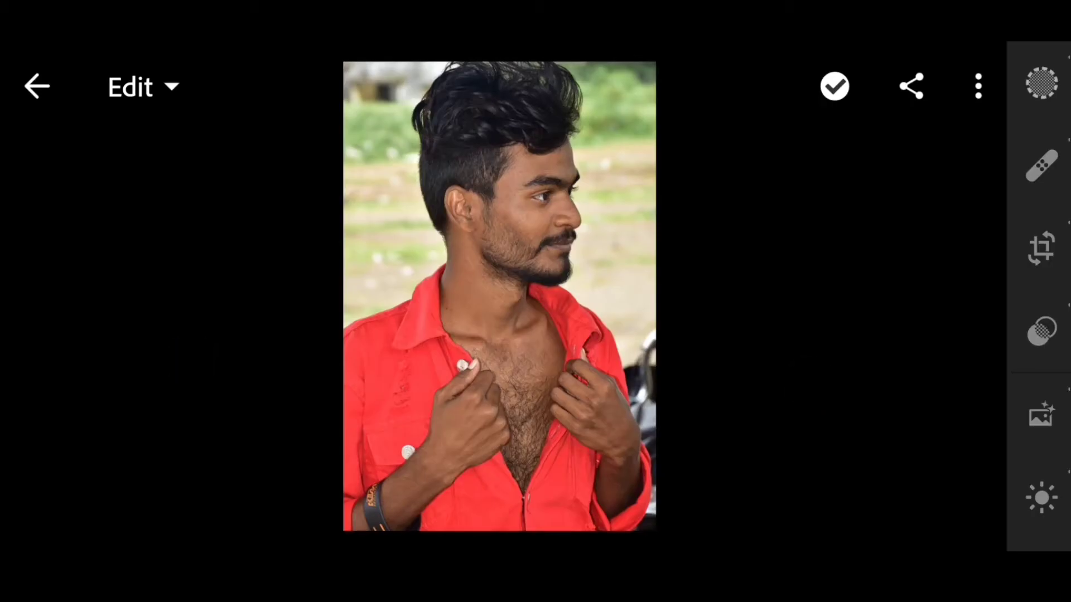
Set Light to Exposure 0.60, Contrast -30, Highlights 30, Shadows 86, Whites 41, Blacks -43
{"action": "left_click", "coordinate": [1042, 244]}
{"action": "left_click_drag", "start_coordinate": [932, 196], "coordinate": [944, 198]}
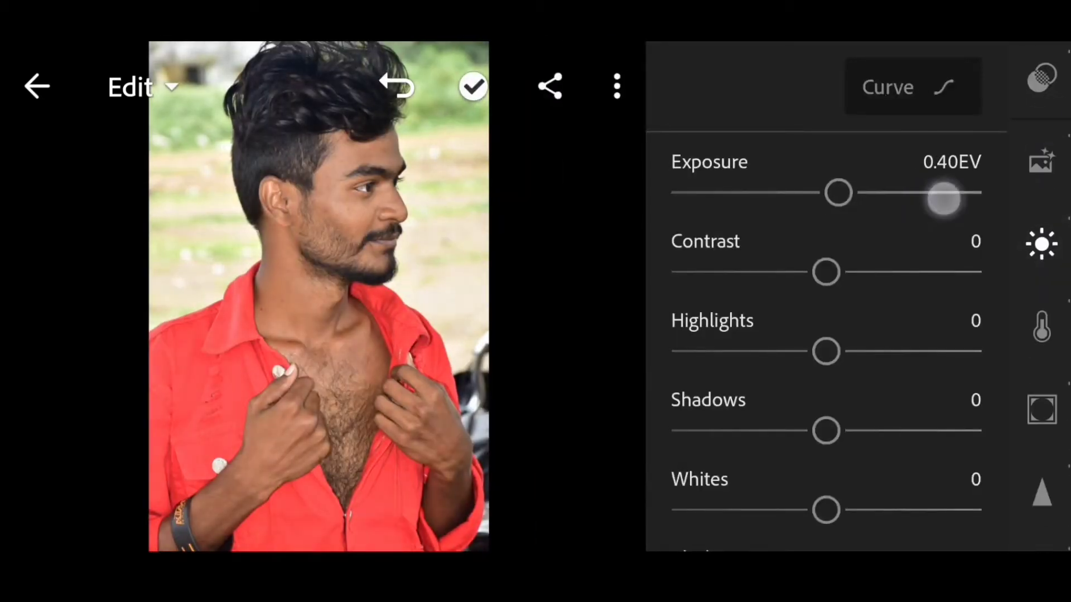
{"action": "left_click_drag", "start_coordinate": [744, 276], "coordinate": [733, 285]}
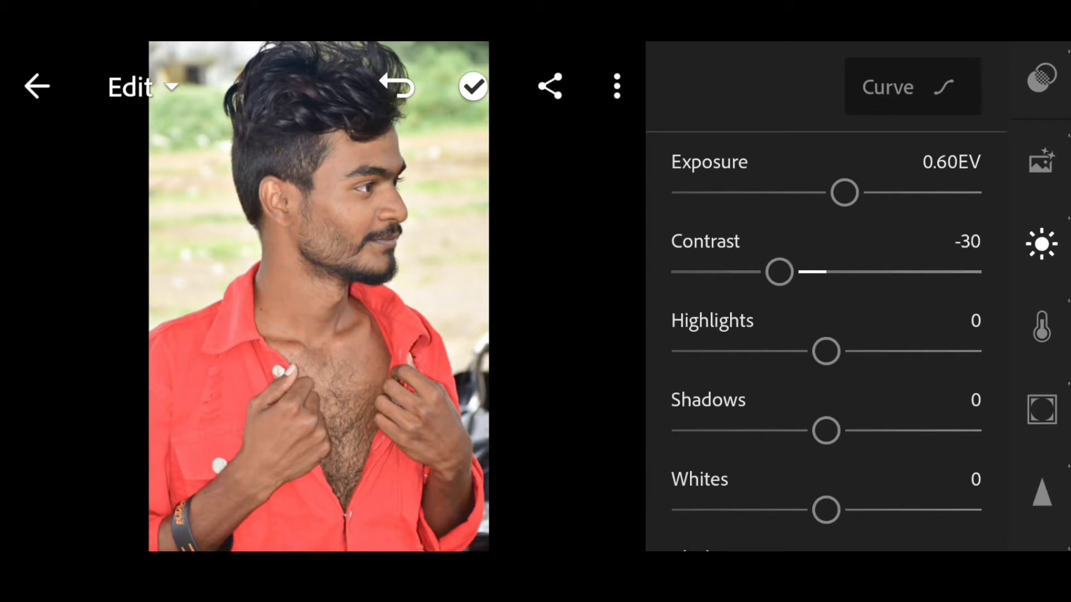
{"action": "mouse_move", "coordinate": [734, 360]}
{"action": "left_mouse_down"}
{"action": "mouse_move", "coordinate": [722, 354]}
{"action": "mouse_move", "coordinate": [727, 363]}
{"action": "left_mouse_up"}
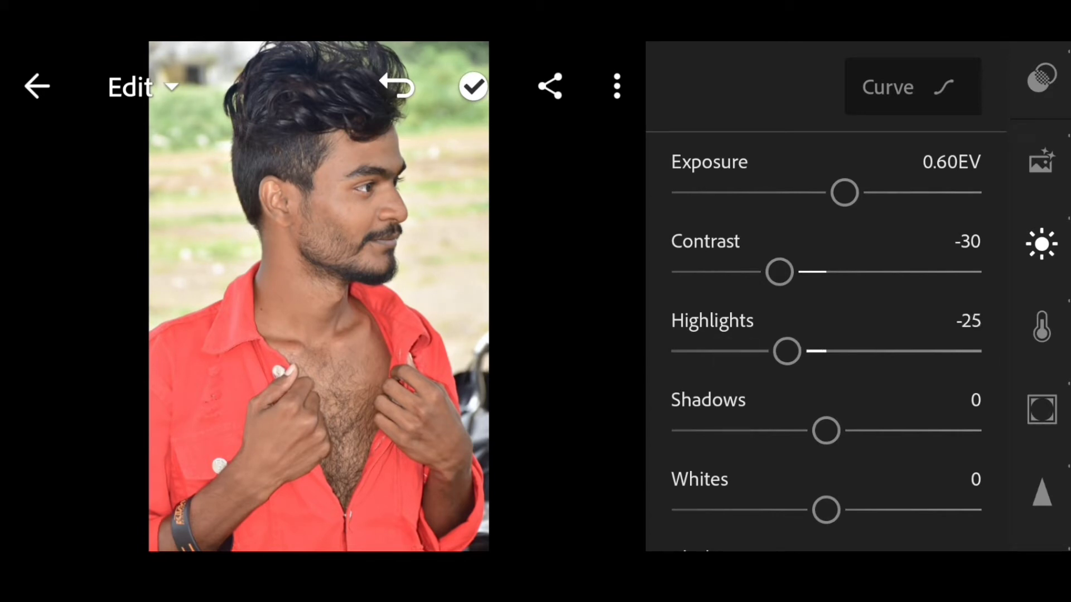
{"action": "left_click_drag", "start_coordinate": [826, 431], "coordinate": [959, 431]}
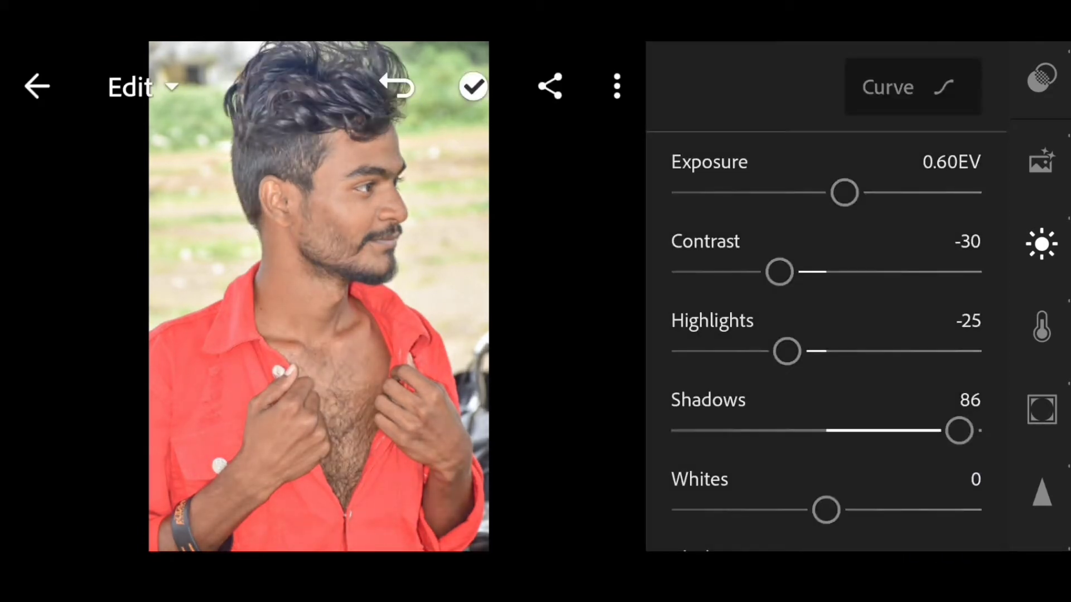
{"action": "mouse_move", "coordinate": [785, 357]}
{"action": "left_mouse_down"}
{"action": "mouse_move", "coordinate": [976, 383]}
{"action": "mouse_move", "coordinate": [729, 370]}
{"action": "mouse_move", "coordinate": [879, 394]}
{"action": "mouse_move", "coordinate": [748, 402]}
{"action": "mouse_move", "coordinate": [884, 401]}
{"action": "left_mouse_up"}
{"action": "scroll", "coordinate": [918, 306], "scroll_direction": "down", "scroll_amount": 2}
{"action": "mouse_move", "coordinate": [826, 478]}
{"action": "left_mouse_down"}
{"action": "mouse_move", "coordinate": [899, 478]}
{"action": "mouse_move", "coordinate": [759, 478]}
{"action": "left_mouse_up"}
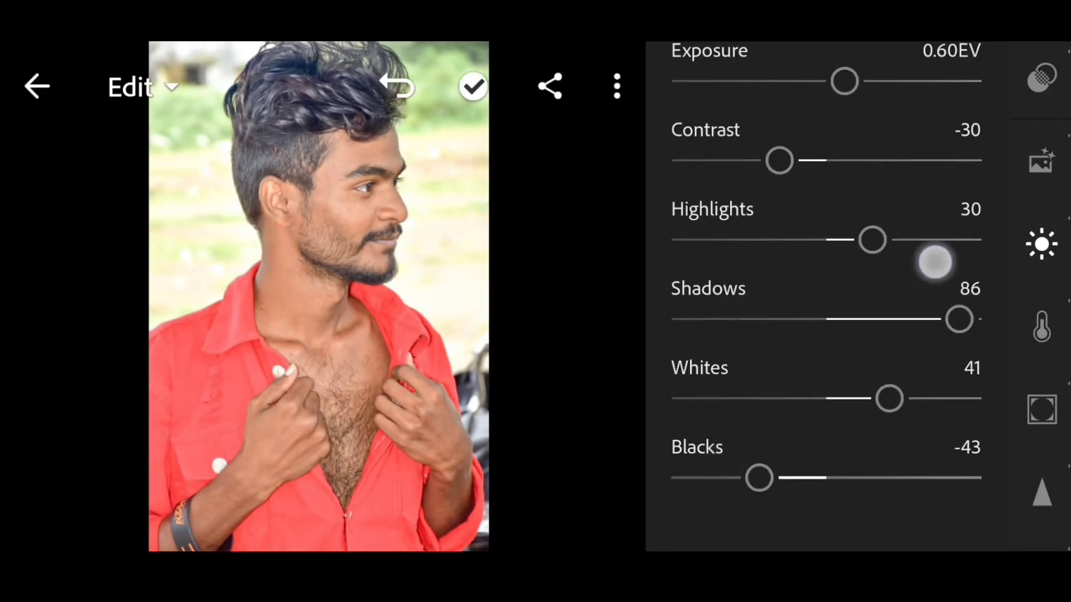
{"action": "scroll", "coordinate": [935, 262], "scroll_direction": "up", "scroll_amount": 2}
In Color Mix, shift the green hue to 23 and raise green saturation
{"action": "left_click", "coordinate": [1042, 326]}
{"action": "left_click", "coordinate": [952, 86]}
{"action": "left_click", "coordinate": [837, 163]}
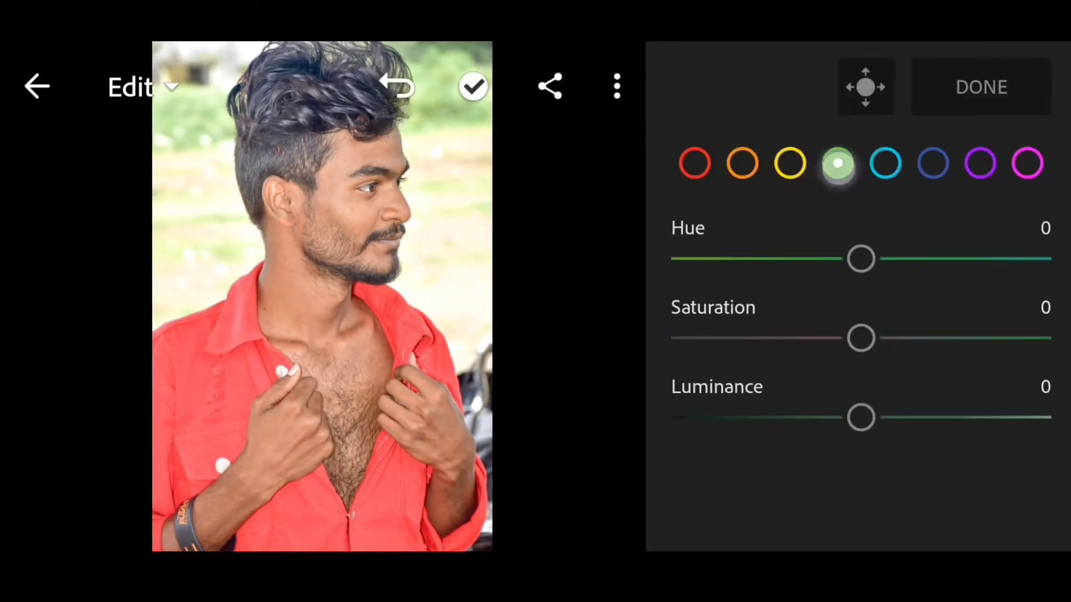
{"action": "left_click_drag", "start_coordinate": [861, 258], "coordinate": [904, 258]}
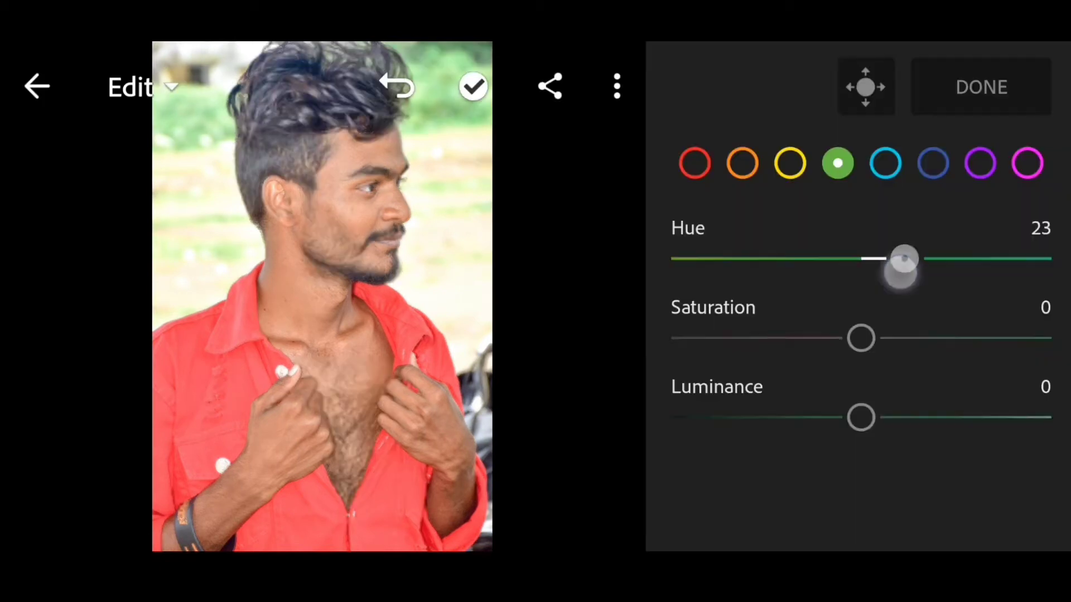
{"action": "left_click", "coordinate": [790, 163]}
{"action": "left_click", "coordinate": [838, 163]}
{"action": "left_click_drag", "start_coordinate": [861, 338], "coordinate": [950, 338]}
Shift yellow hue and saturation, then set orange Saturation -35 and Luminance 46
{"action": "left_click", "coordinate": [790, 163]}
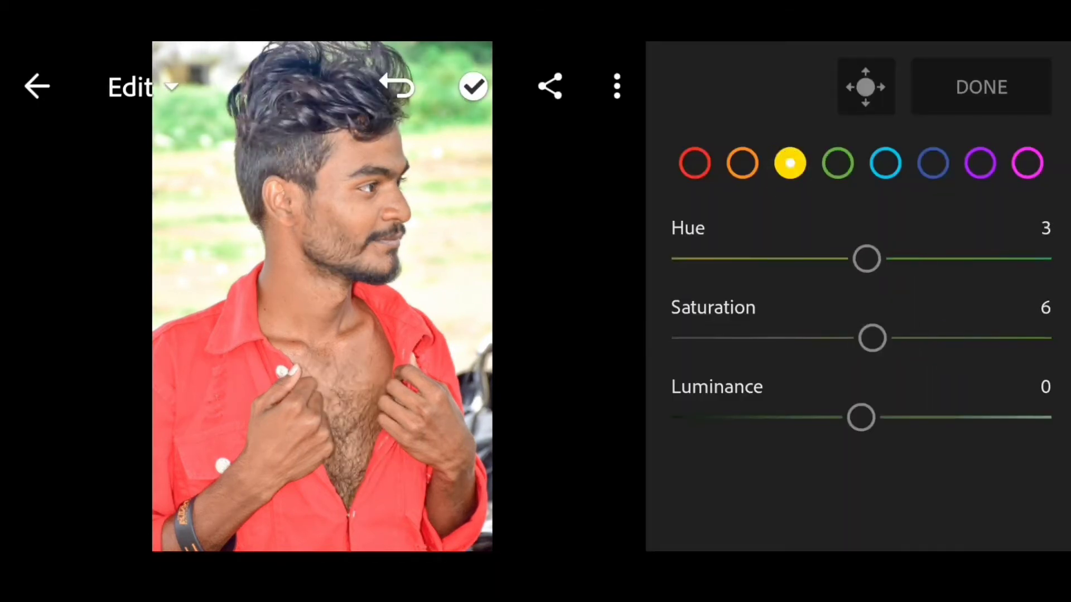
{"action": "left_click_drag", "start_coordinate": [867, 259], "coordinate": [817, 258]}
{"action": "left_click_drag", "start_coordinate": [872, 338], "coordinate": [707, 337]}
{"action": "left_click", "coordinate": [743, 162]}
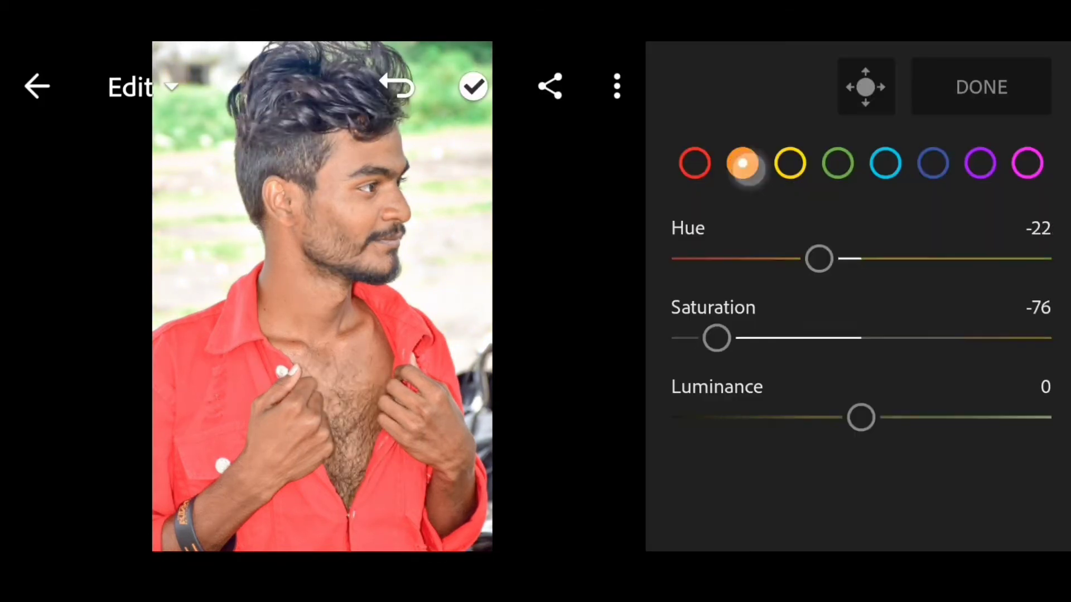
{"action": "left_click_drag", "start_coordinate": [861, 338], "coordinate": [795, 338]}
{"action": "left_click_drag", "start_coordinate": [861, 417], "coordinate": [949, 417]}
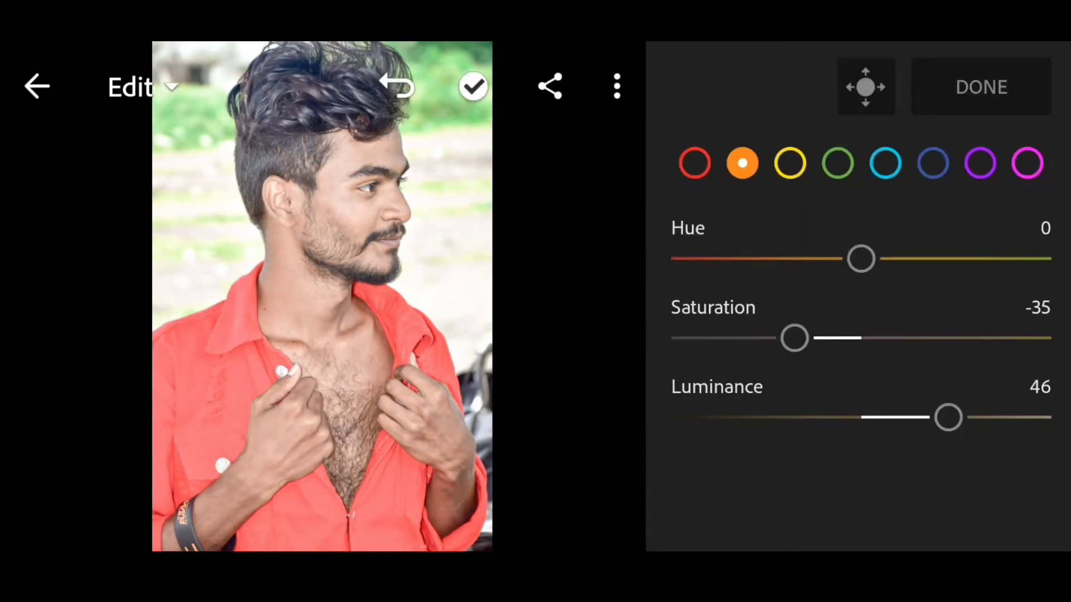
{"action": "left_click", "coordinate": [981, 87]}
Set Clarity to 36, then Sharpening 8 and sharpening Detail 38
{"action": "left_click", "coordinate": [1042, 408]}
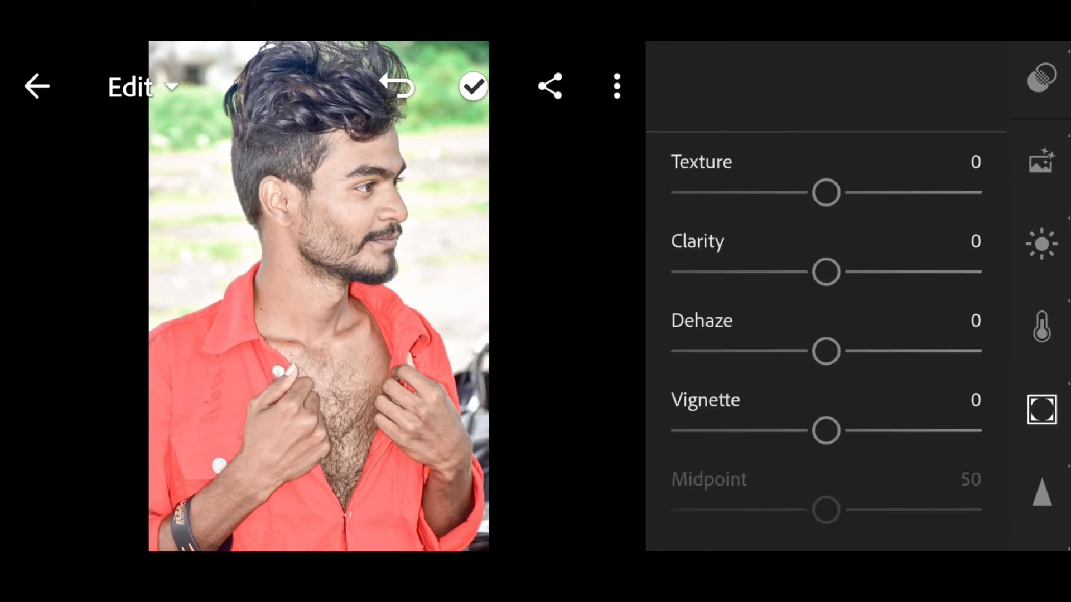
{"action": "left_click_drag", "start_coordinate": [887, 292], "coordinate": [948, 283]}
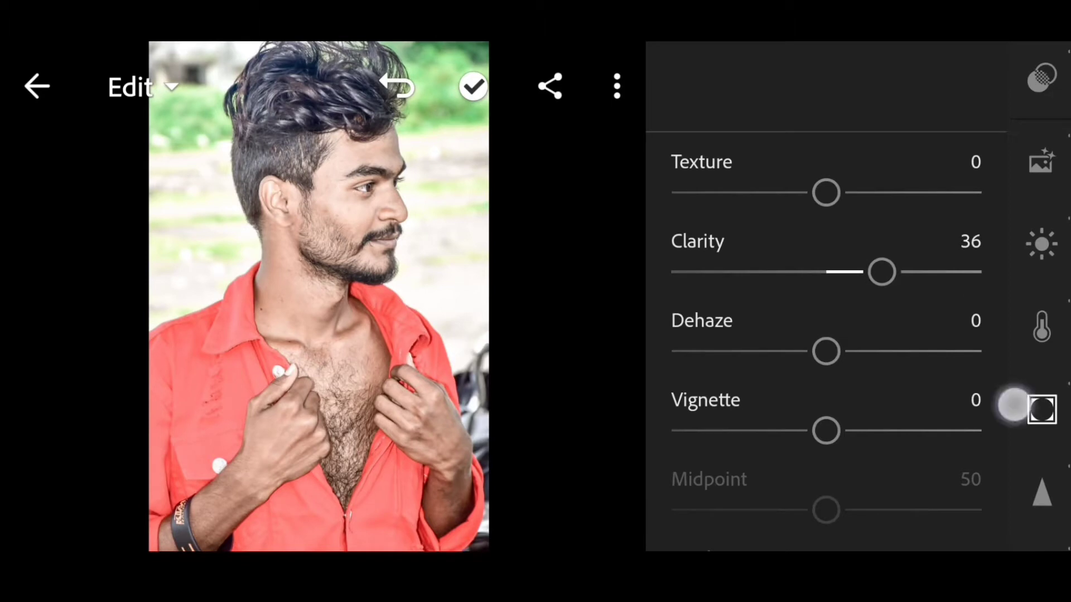
{"action": "left_click", "coordinate": [1042, 494]}
{"action": "left_click_drag", "start_coordinate": [885, 103], "coordinate": [893, 102]}
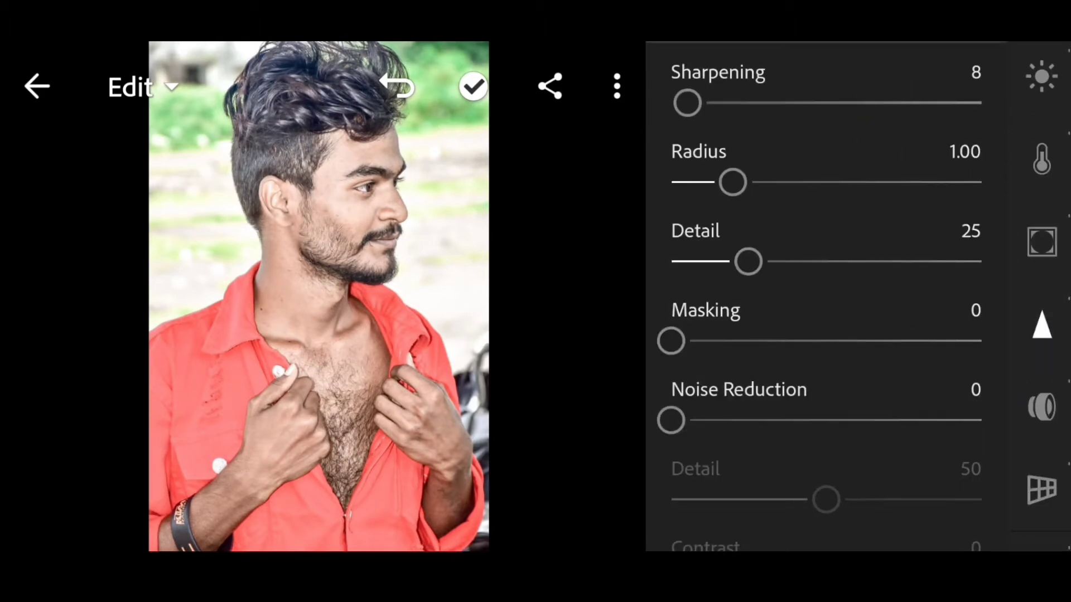
{"action": "mouse_move", "coordinate": [861, 267]}
{"action": "left_mouse_down"}
{"action": "mouse_move", "coordinate": [885, 268]}
{"action": "mouse_move", "coordinate": [892, 255]}
{"action": "left_mouse_up"}
Apply Noise Reduction 11 and Color Noise Reduction 7, then close the Detail panel
{"action": "left_click_drag", "start_coordinate": [837, 421], "coordinate": [881, 419]}
{"action": "scroll", "coordinate": [826, 312], "scroll_direction": "down", "scroll_amount": 3}
{"action": "left_click_drag", "start_coordinate": [884, 331], "coordinate": [896, 331]}
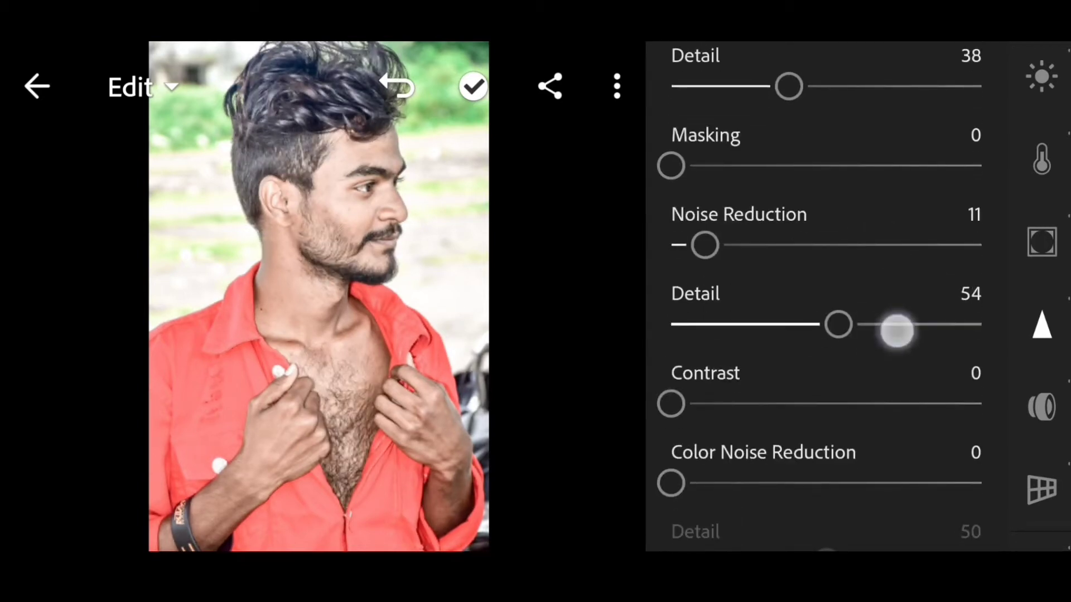
{"action": "left_click_drag", "start_coordinate": [862, 483], "coordinate": [879, 483]}
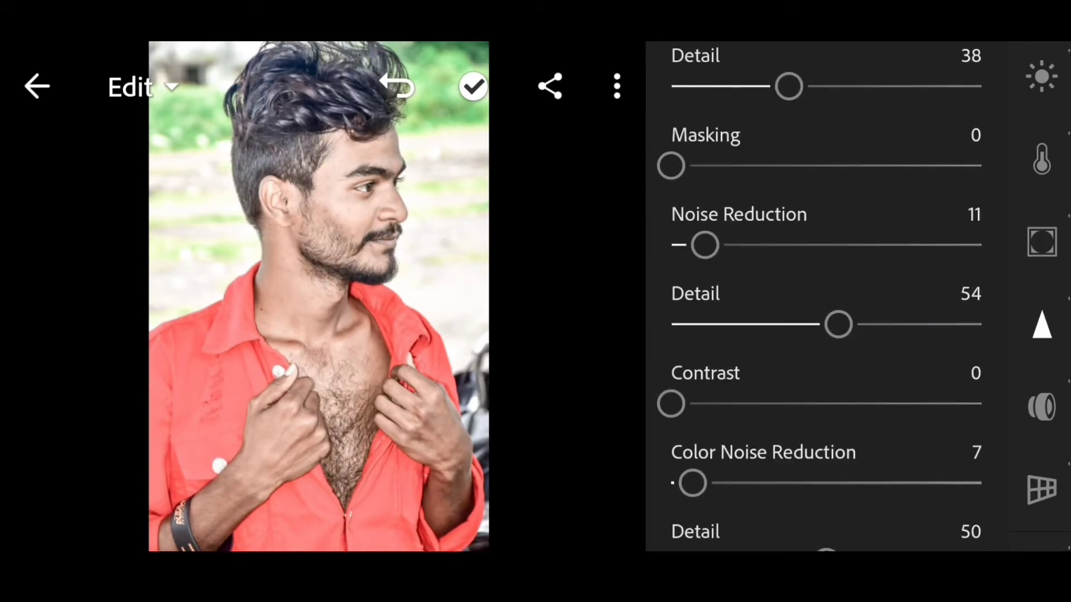
{"action": "scroll", "coordinate": [826, 312], "scroll_direction": "down", "scroll_amount": 3}
{"action": "left_click_drag", "start_coordinate": [885, 399], "coordinate": [899, 400]}
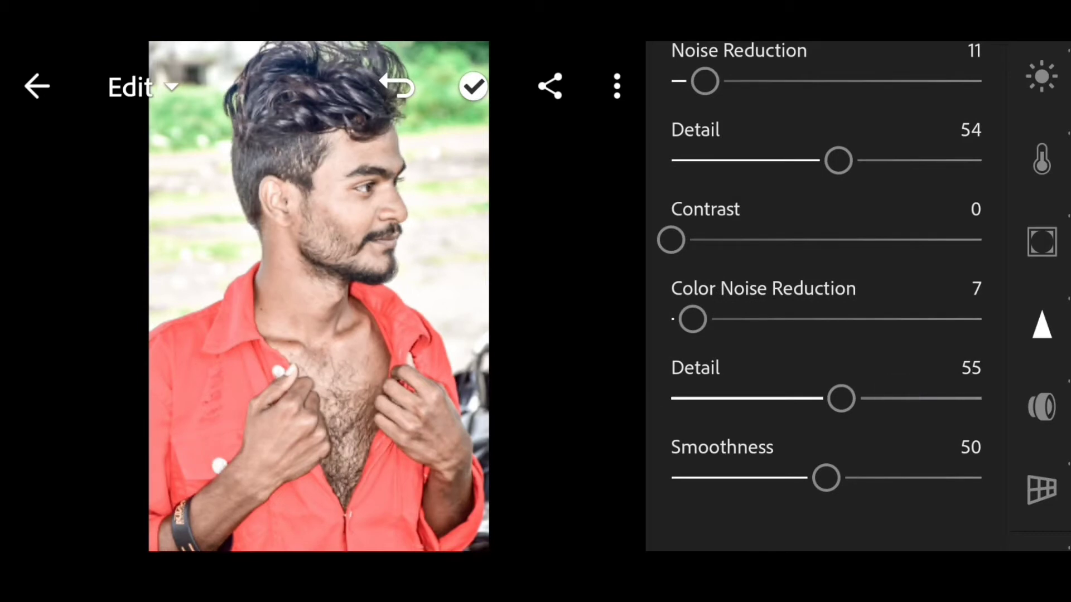
{"action": "left_click_drag", "start_coordinate": [895, 478], "coordinate": [902, 478]}
{"action": "scroll", "coordinate": [826, 312], "scroll_direction": "up", "scroll_amount": 5}
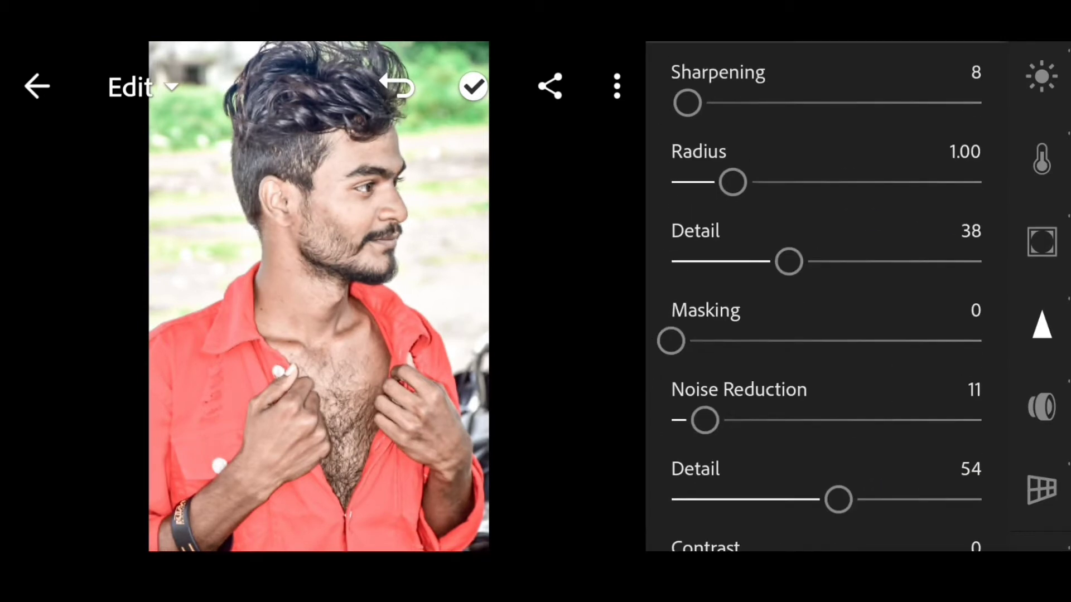
{"action": "left_click", "coordinate": [1042, 325]}
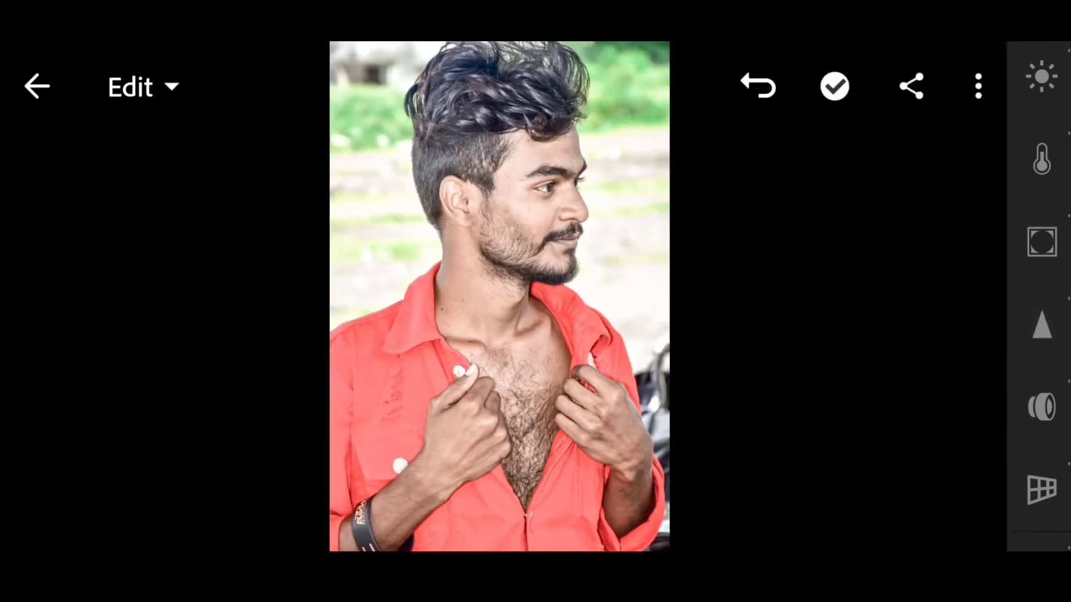
Share the edited portrait from Lightroom to SketchBook via Share to…
{"action": "left_click", "coordinate": [911, 86]}
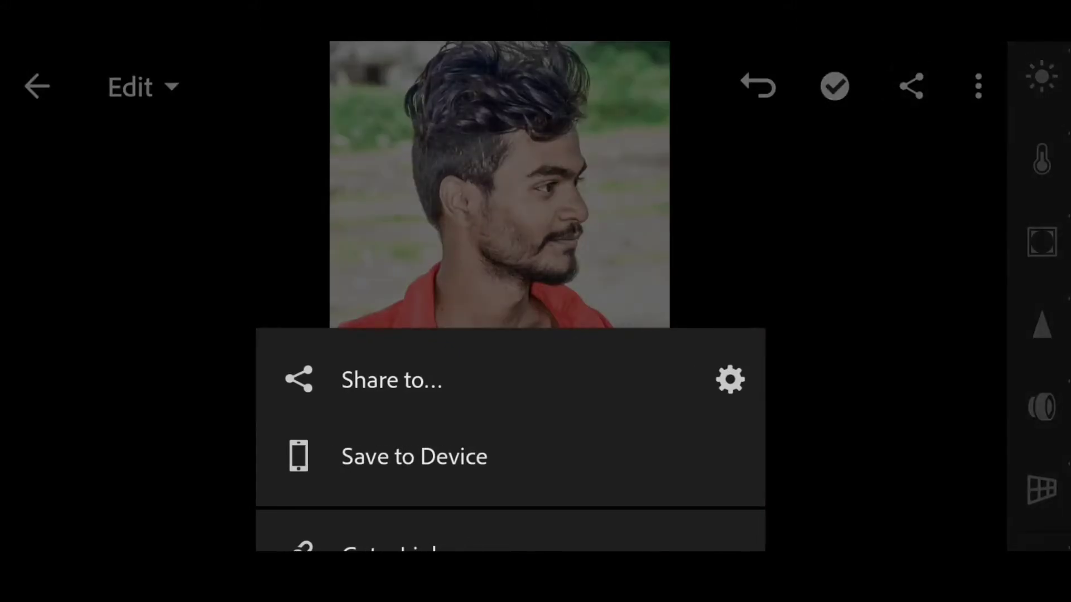
{"action": "left_click", "coordinate": [390, 380]}
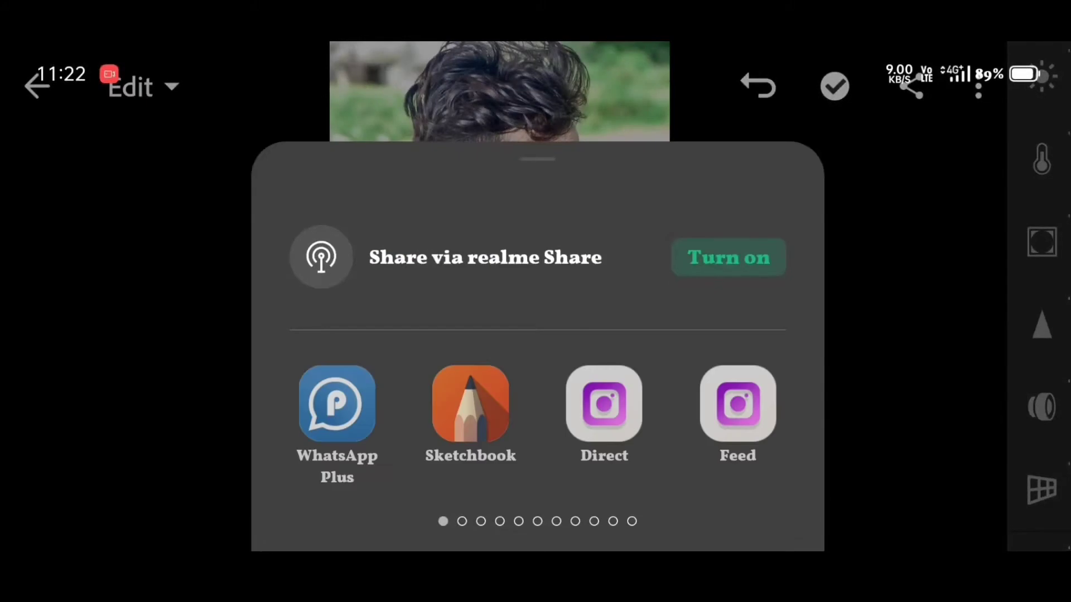
{"action": "left_click", "coordinate": [471, 403]}
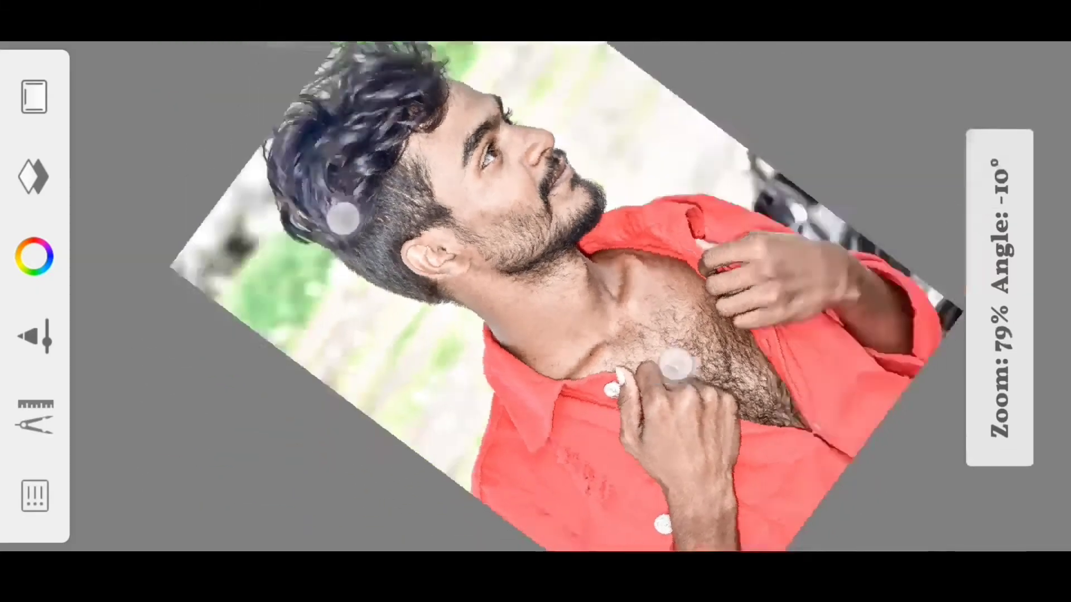
Rotate and resize the canvas view of the imported portrait
{"action": "mouse_move", "coordinate": [342, 218]}
{"action": "left_mouse_down"}
{"action": "mouse_move", "coordinate": [531, 151]}
{"action": "mouse_move", "coordinate": [498, 131]}
{"action": "left_mouse_up"}
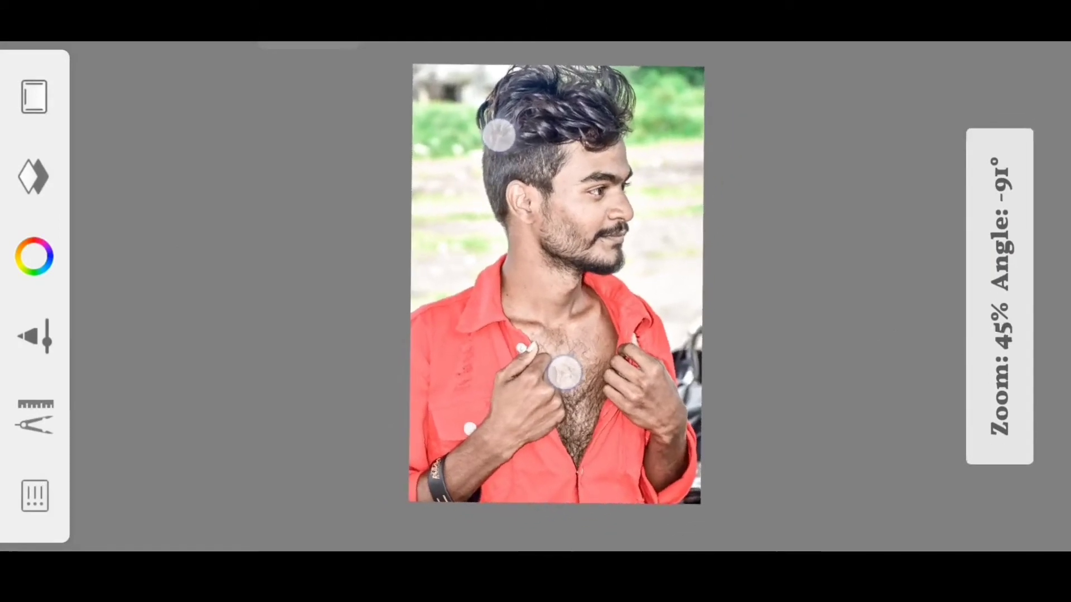
{"action": "left_click", "coordinate": [365, 293]}
{"action": "left_click_drag", "start_coordinate": [366, 293], "coordinate": [358, 296]}
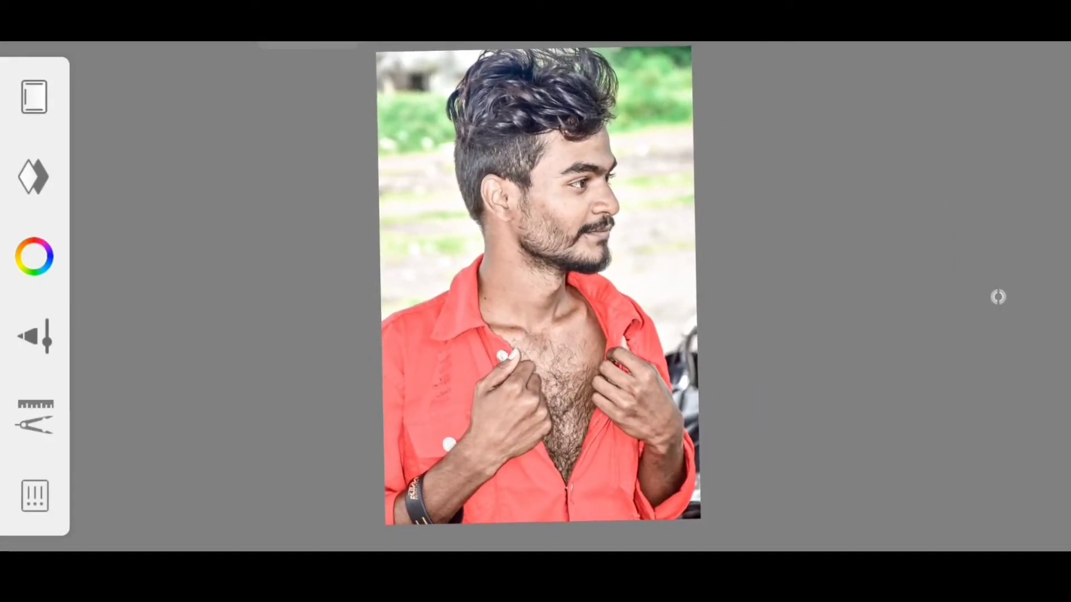
Choose Smudge Round Bristle Brush with Flow 4%, Strength 5% and Size 28.6
{"action": "left_click", "coordinate": [33, 176]}
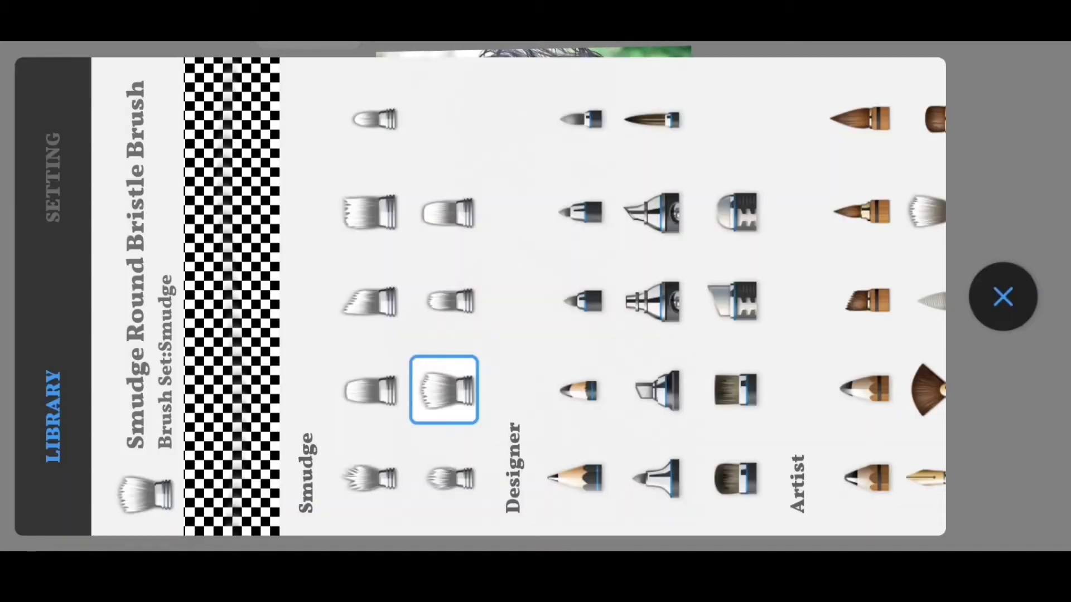
{"action": "left_click_drag", "start_coordinate": [691, 329], "coordinate": [839, 329]}
{"action": "left_click", "coordinate": [53, 177]}
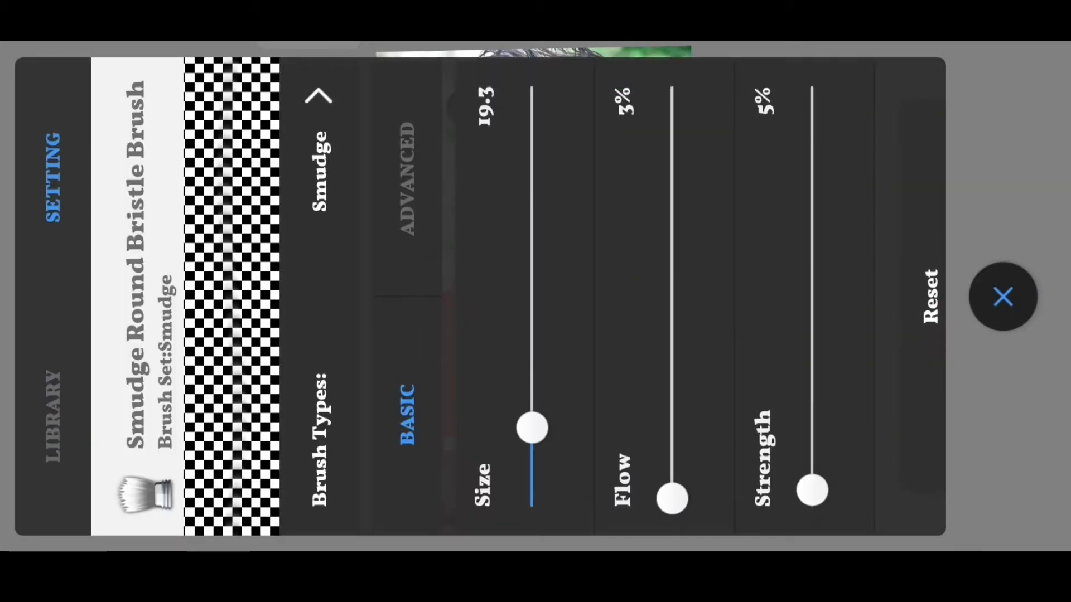
{"action": "mouse_move", "coordinate": [672, 499]}
{"action": "left_mouse_down"}
{"action": "mouse_move", "coordinate": [783, 473]}
{"action": "mouse_move", "coordinate": [784, 485]}
{"action": "left_mouse_up"}
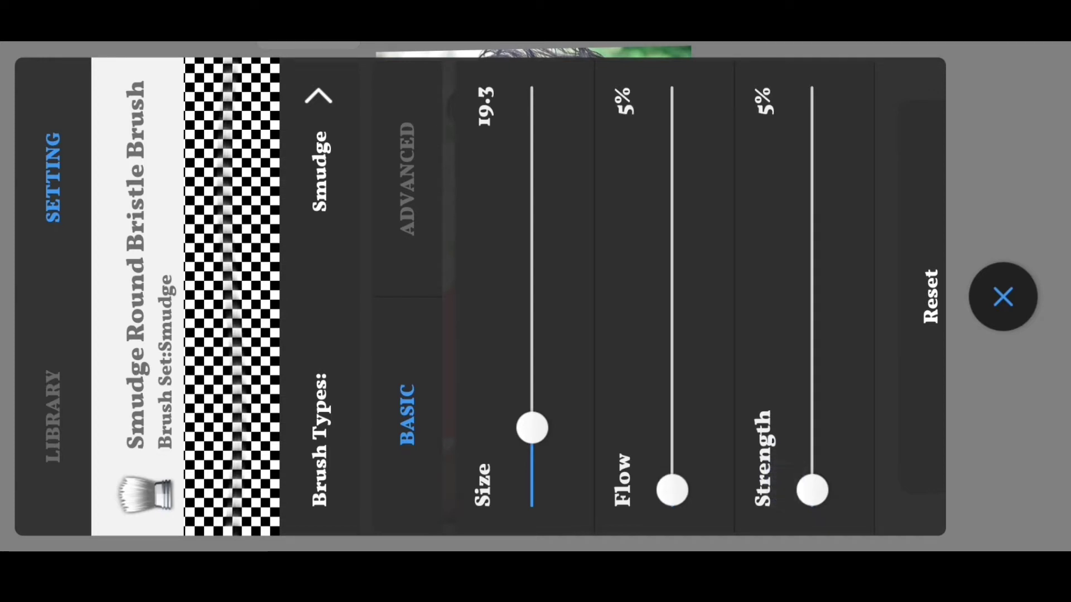
{"action": "left_click", "coordinate": [718, 493]}
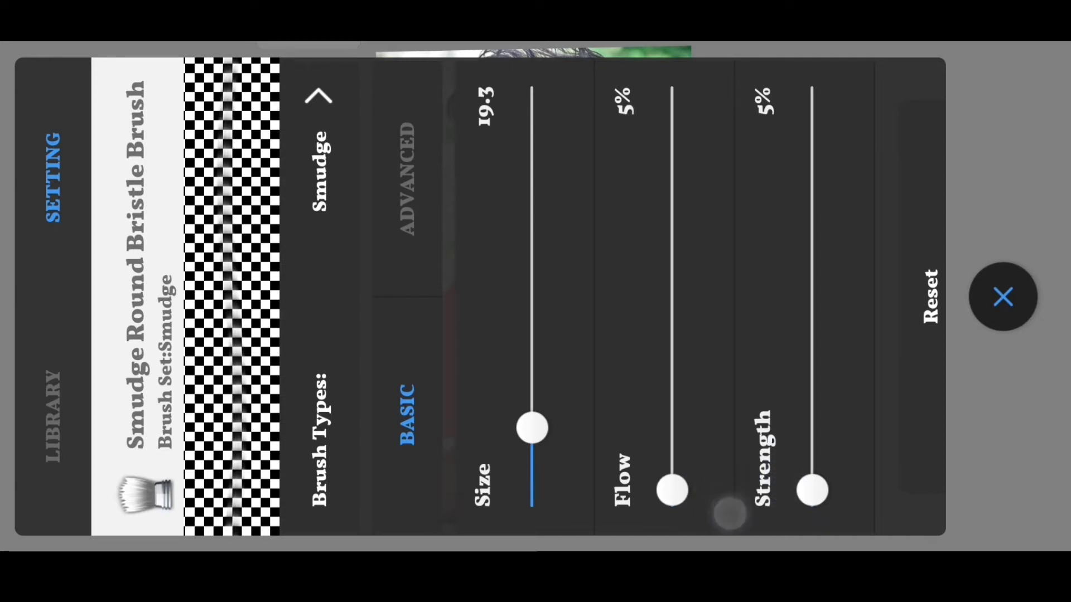
{"action": "mouse_move", "coordinate": [730, 513]}
{"action": "left_mouse_down"}
{"action": "mouse_move", "coordinate": [686, 478]}
{"action": "mouse_move", "coordinate": [769, 495]}
{"action": "mouse_move", "coordinate": [771, 505]}
{"action": "left_mouse_up"}
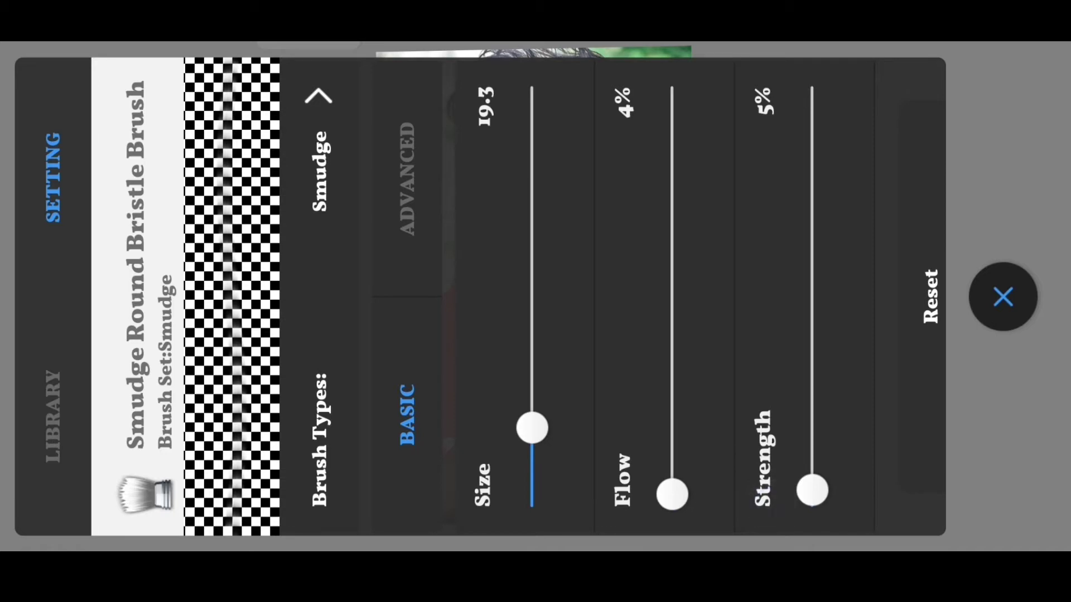
{"action": "mouse_move", "coordinate": [848, 491]}
{"action": "left_mouse_down"}
{"action": "mouse_move", "coordinate": [861, 454]}
{"action": "mouse_move", "coordinate": [874, 480]}
{"action": "left_mouse_up"}
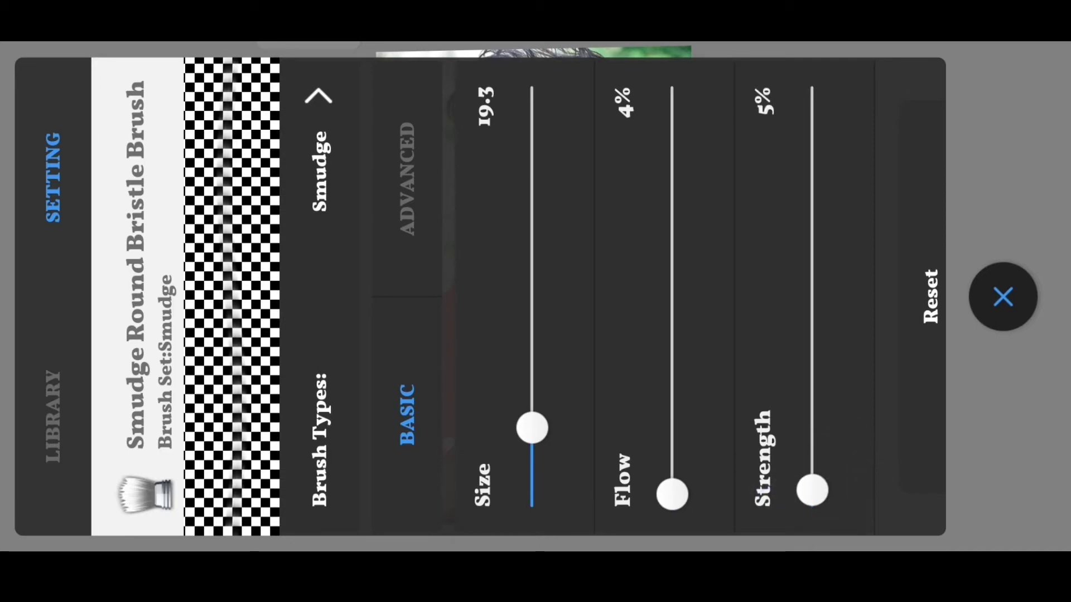
{"action": "mouse_move", "coordinate": [538, 433]}
{"action": "left_mouse_down"}
{"action": "mouse_move", "coordinate": [623, 419]}
{"action": "mouse_move", "coordinate": [646, 438]}
{"action": "mouse_move", "coordinate": [669, 401]}
{"action": "left_mouse_up"}
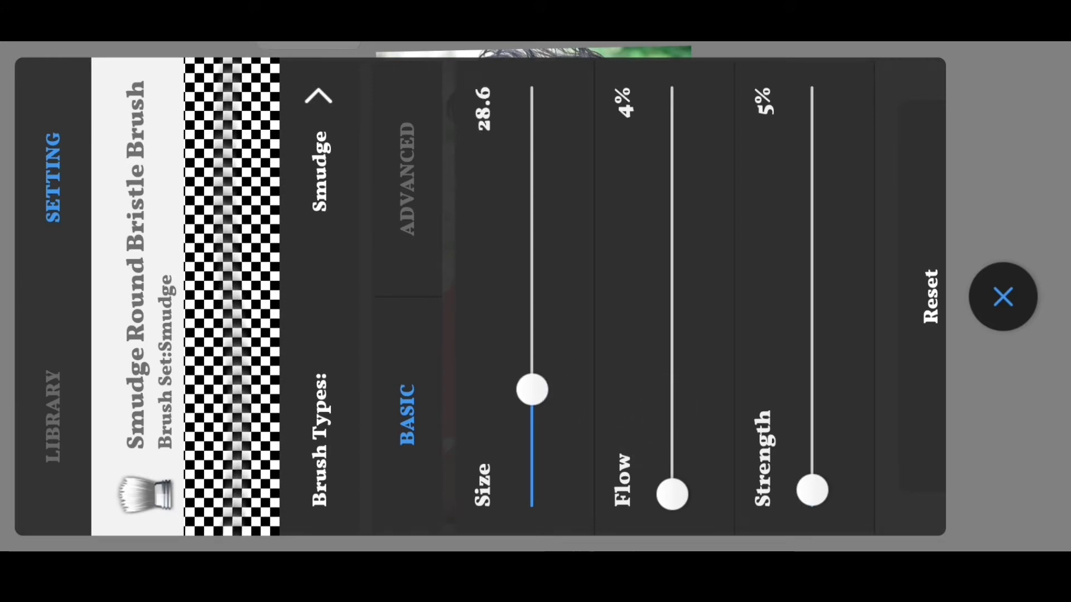
{"action": "left_click", "coordinate": [999, 297]}
Zoom into the face and smudge the forehead skin near the hairline
{"action": "scroll", "coordinate": [596, 287], "scroll_direction": "up", "scroll_amount": 2}
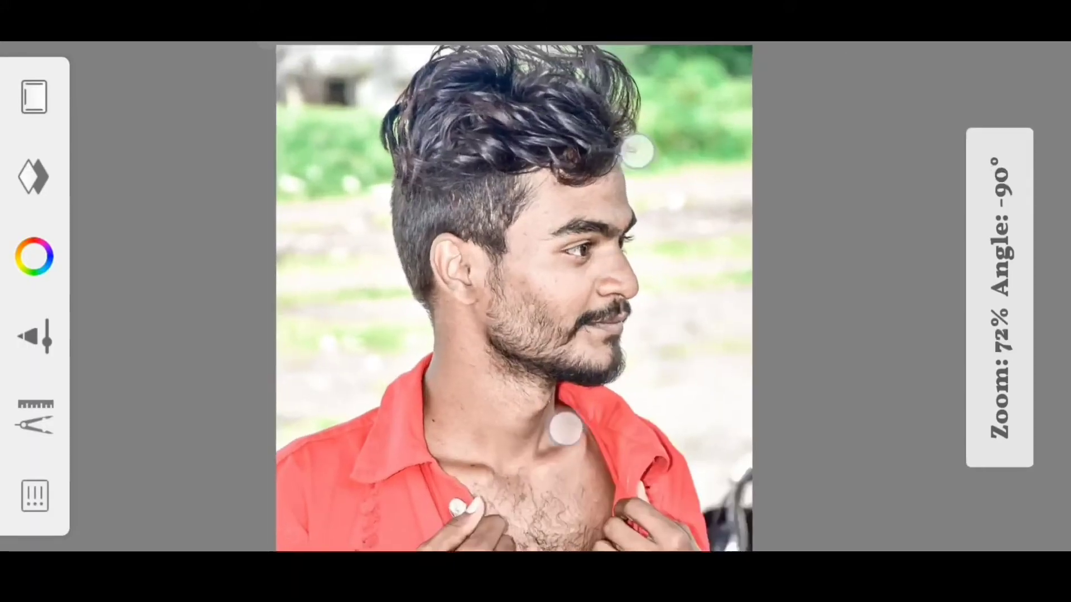
{"action": "scroll", "coordinate": [606, 330], "scroll_direction": "up", "scroll_amount": 3}
{"action": "scroll", "coordinate": [619, 328], "scroll_direction": "up", "scroll_amount": 1}
{"action": "scroll", "coordinate": [652, 338], "scroll_direction": "up", "scroll_amount": 2}
{"action": "scroll", "coordinate": [652, 338], "scroll_direction": "up", "scroll_amount": 1}
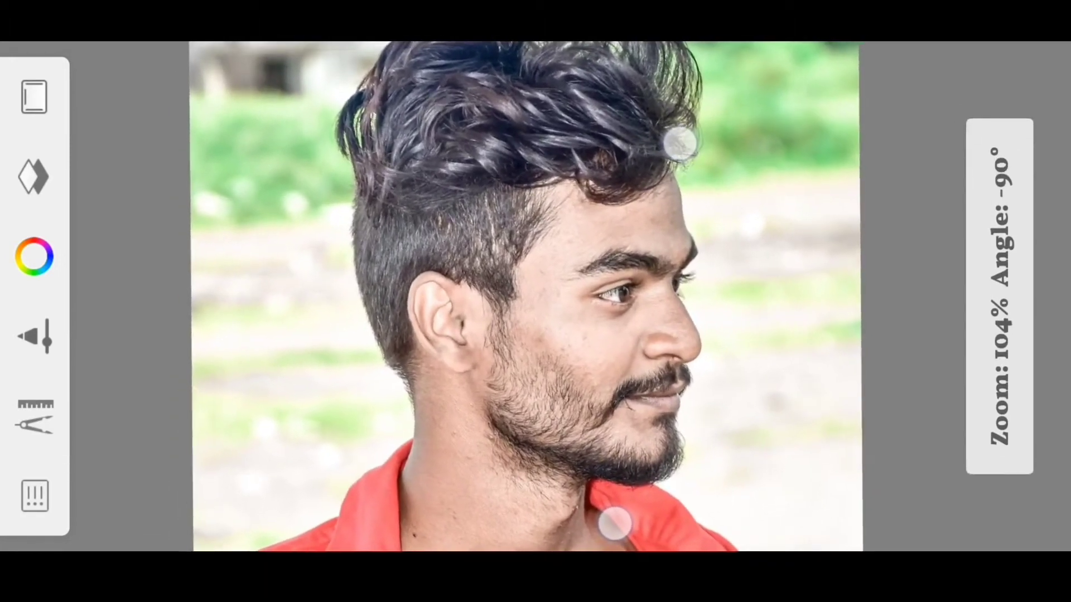
{"action": "scroll", "coordinate": [647, 330], "scroll_direction": "up", "scroll_amount": 1}
{"action": "scroll", "coordinate": [641, 313], "scroll_direction": "up", "scroll_amount": 5}
{"action": "scroll", "coordinate": [634, 291], "scroll_direction": "up", "scroll_amount": 2}
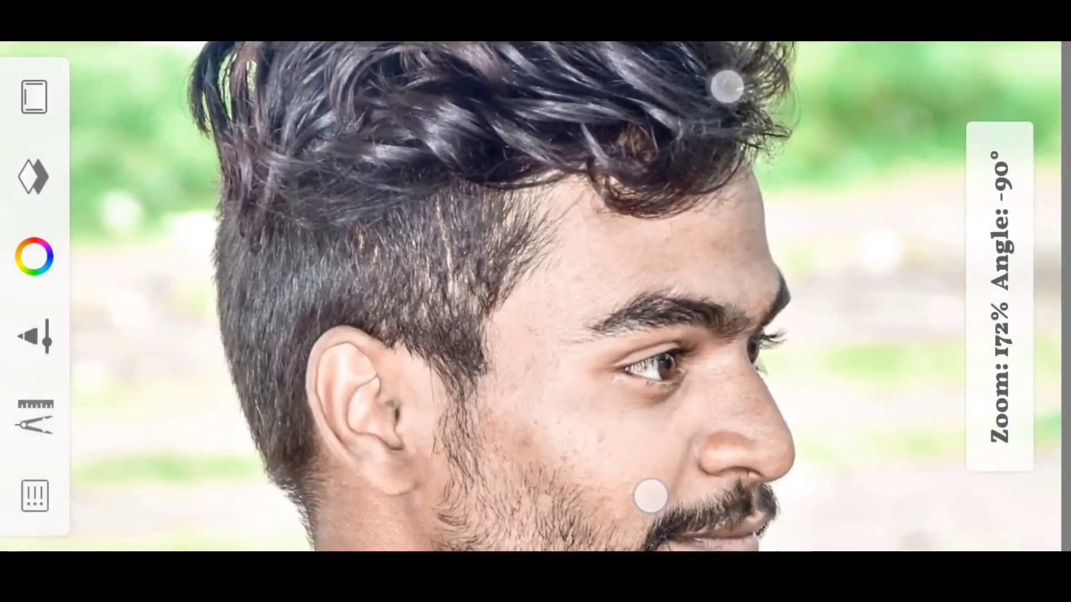
{"action": "scroll", "coordinate": [689, 290], "scroll_direction": "up", "scroll_amount": 3}
{"action": "scroll", "coordinate": [747, 246], "scroll_direction": "up", "scroll_amount": 3}
{"action": "scroll", "coordinate": [758, 279], "scroll_direction": "up", "scroll_amount": 1}
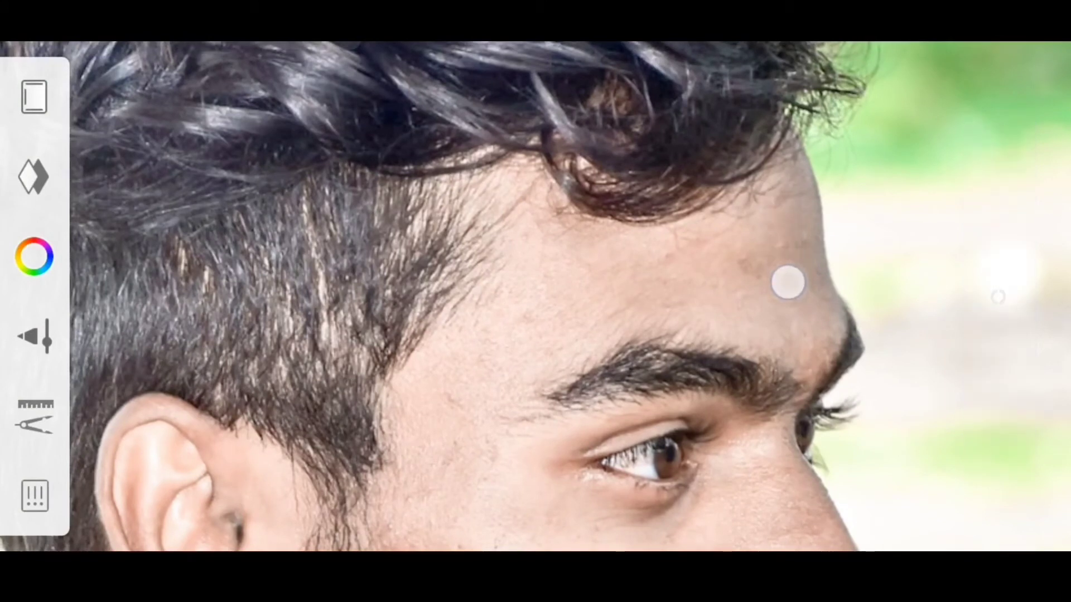
{"action": "left_click_drag", "start_coordinate": [783, 278], "coordinate": [788, 187]}
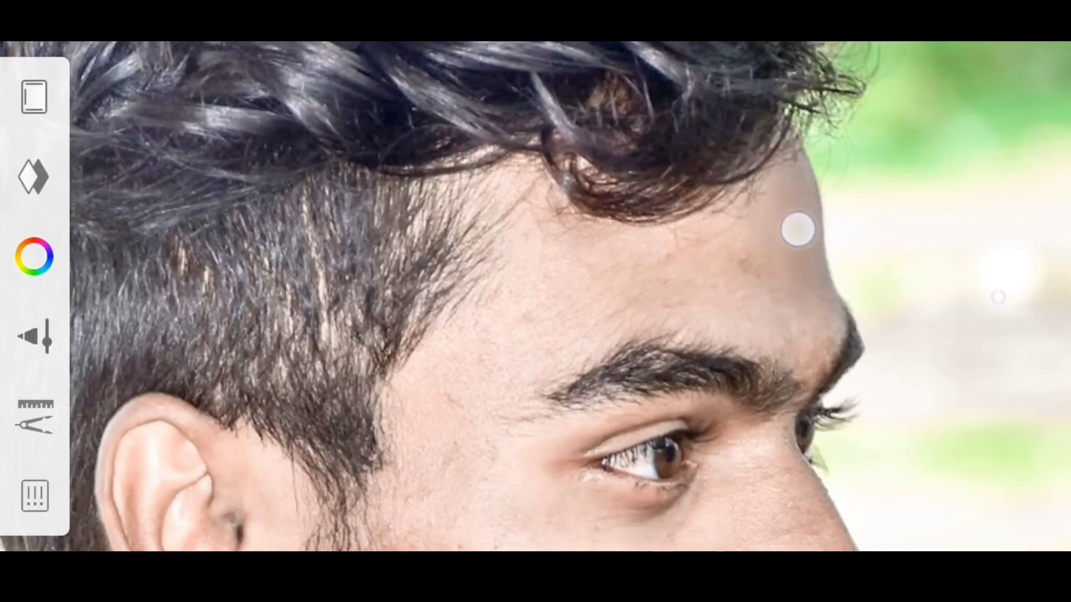
{"action": "left_click_drag", "start_coordinate": [812, 310], "coordinate": [810, 377]}
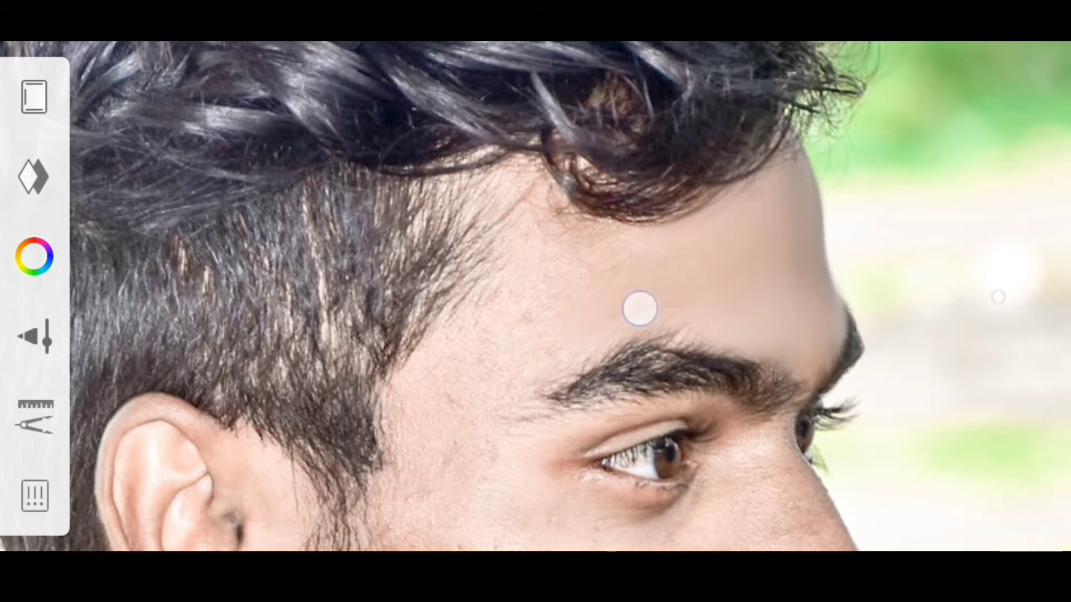
{"action": "left_click_drag", "start_coordinate": [605, 299], "coordinate": [543, 300]}
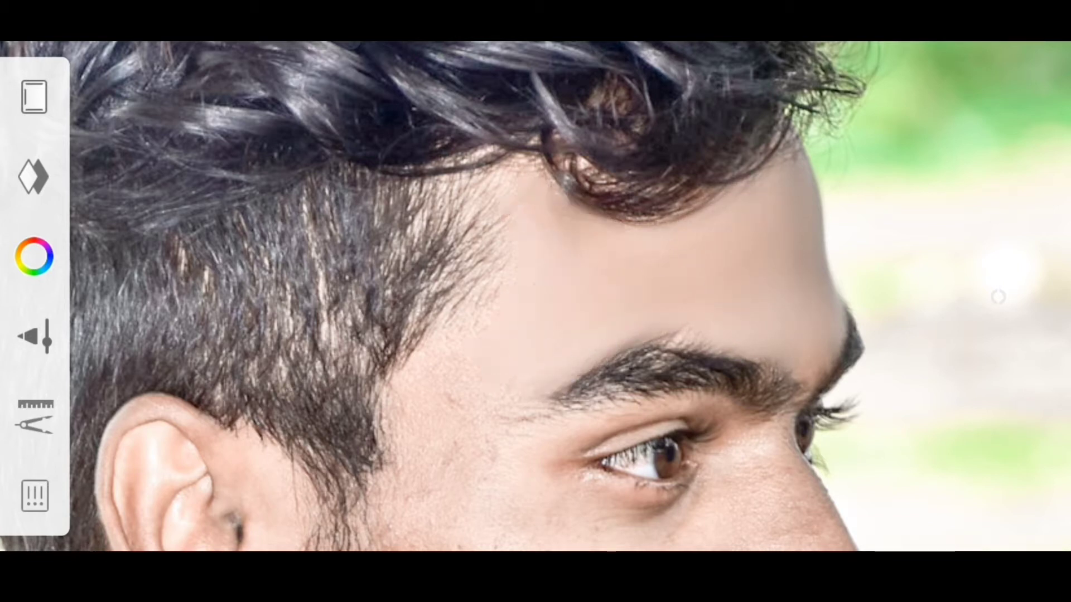
{"action": "scroll", "coordinate": [998, 297], "scroll_direction": "up", "scroll_amount": 2}
{"action": "mouse_move", "coordinate": [733, 281]}
{"action": "left_mouse_down"}
{"action": "mouse_move", "coordinate": [516, 229]}
{"action": "mouse_move", "coordinate": [497, 335]}
{"action": "mouse_move", "coordinate": [658, 350]}
{"action": "left_mouse_up"}
Smooth the rest of the forehead skin
{"action": "left_click", "coordinate": [998, 297]}
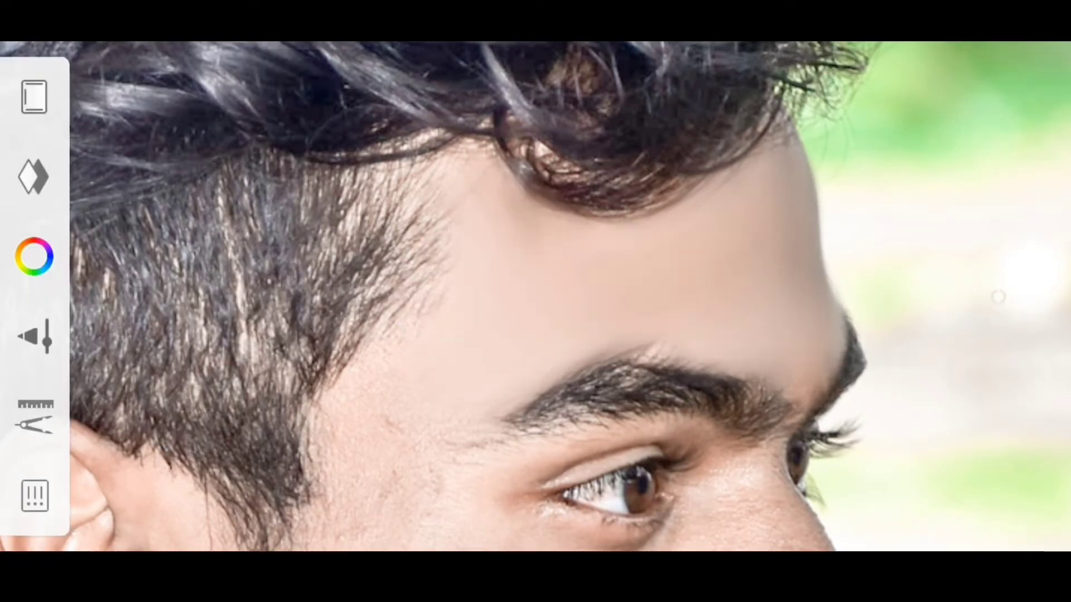
{"action": "left_click_drag", "start_coordinate": [546, 256], "coordinate": [482, 192]}
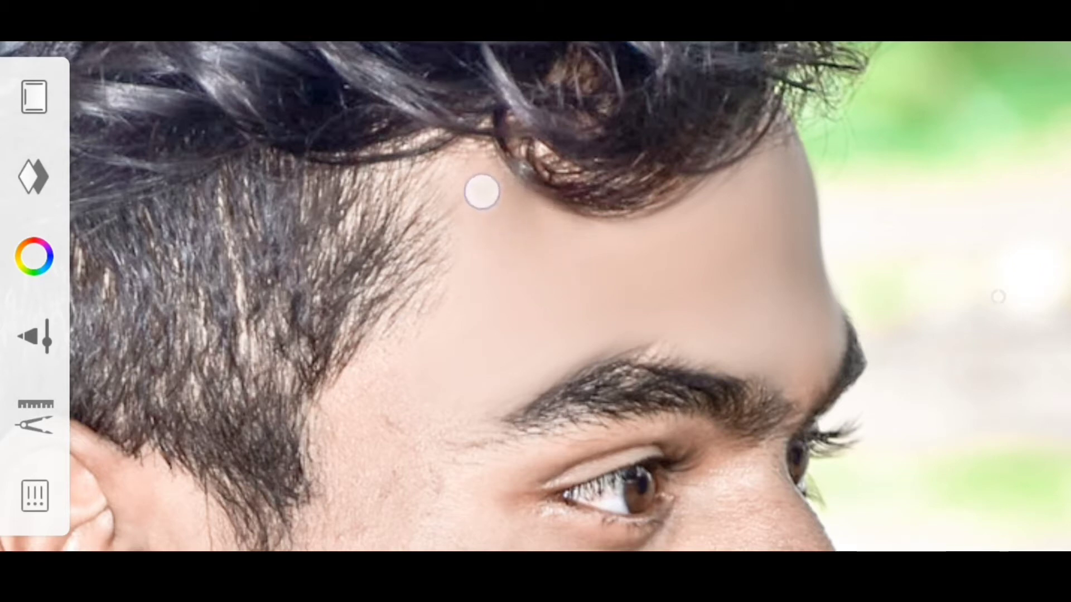
{"action": "mouse_move", "coordinate": [738, 352]}
{"action": "left_mouse_down"}
{"action": "mouse_move", "coordinate": [603, 299]}
{"action": "mouse_move", "coordinate": [366, 383]}
{"action": "left_mouse_up"}
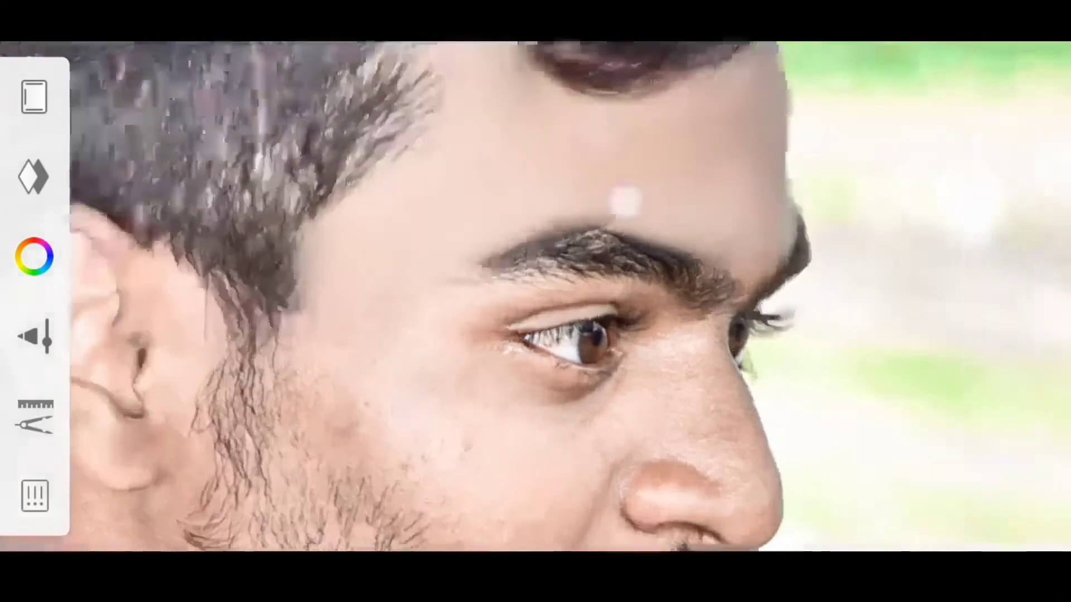
{"action": "left_click_drag", "start_coordinate": [622, 198], "coordinate": [511, 107]}
{"action": "mouse_move", "coordinate": [367, 305]}
{"action": "left_mouse_down"}
{"action": "mouse_move", "coordinate": [372, 294]}
{"action": "mouse_move", "coordinate": [502, 335]}
{"action": "left_mouse_up"}
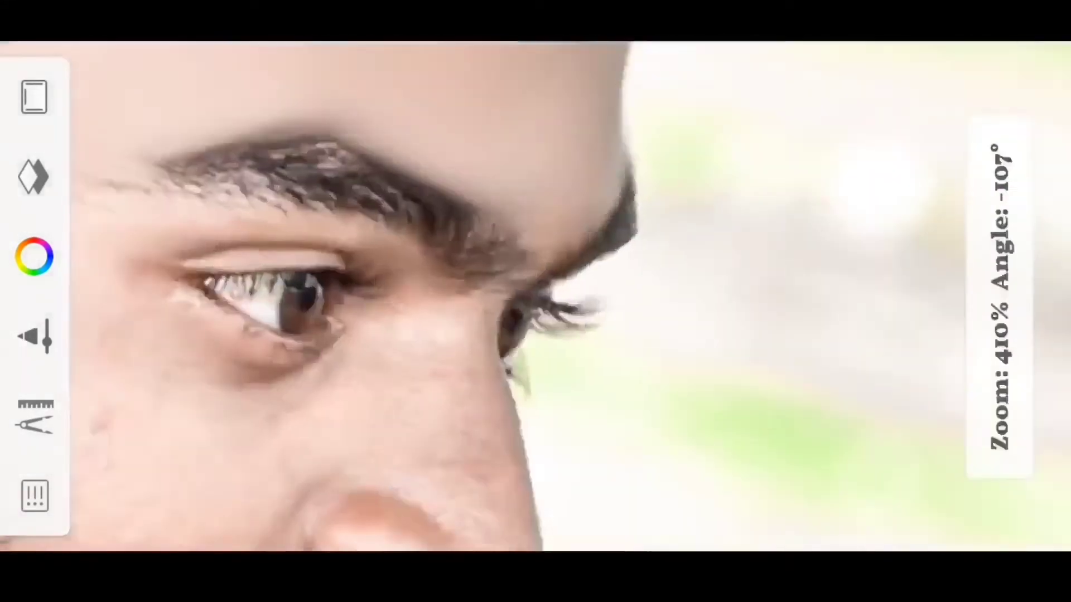
{"action": "left_click", "coordinate": [500, 296]}
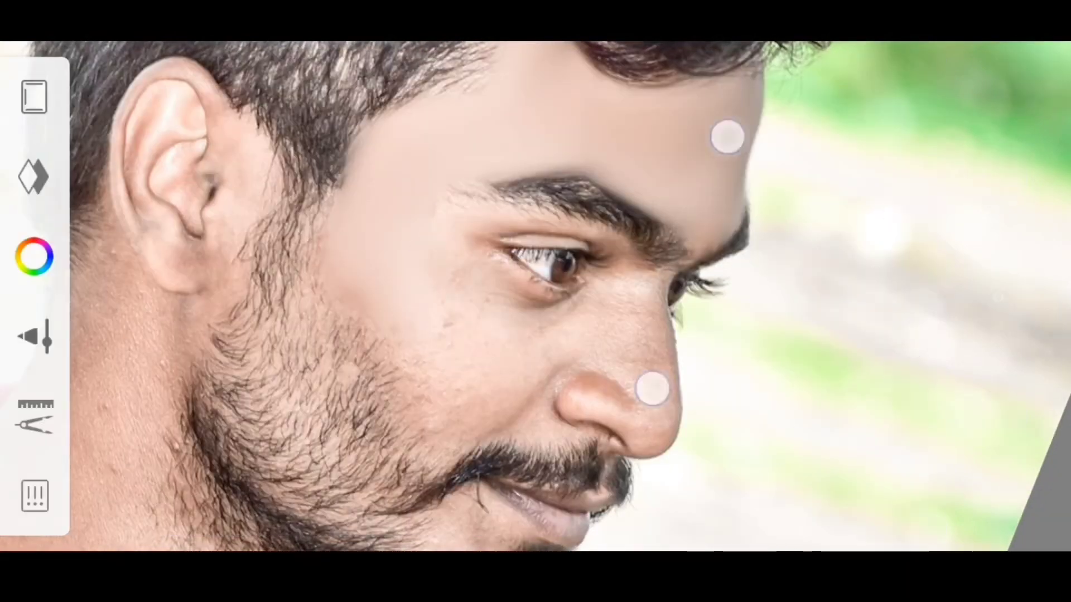
Smooth the cheek below the eye and the skin beside the nostril
{"action": "mouse_move", "coordinate": [651, 387]}
{"action": "left_mouse_down"}
{"action": "mouse_move", "coordinate": [287, 354]}
{"action": "mouse_move", "coordinate": [531, 413]}
{"action": "left_mouse_up"}
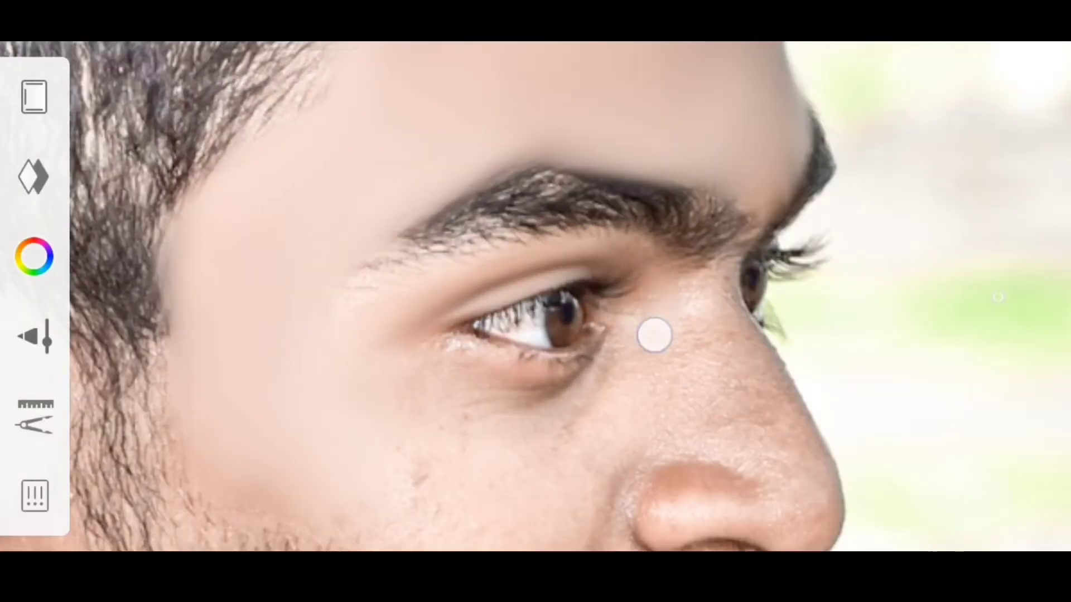
{"action": "mouse_move", "coordinate": [655, 335]}
{"action": "left_mouse_down"}
{"action": "mouse_move", "coordinate": [425, 430]}
{"action": "mouse_move", "coordinate": [665, 280]}
{"action": "left_mouse_up"}
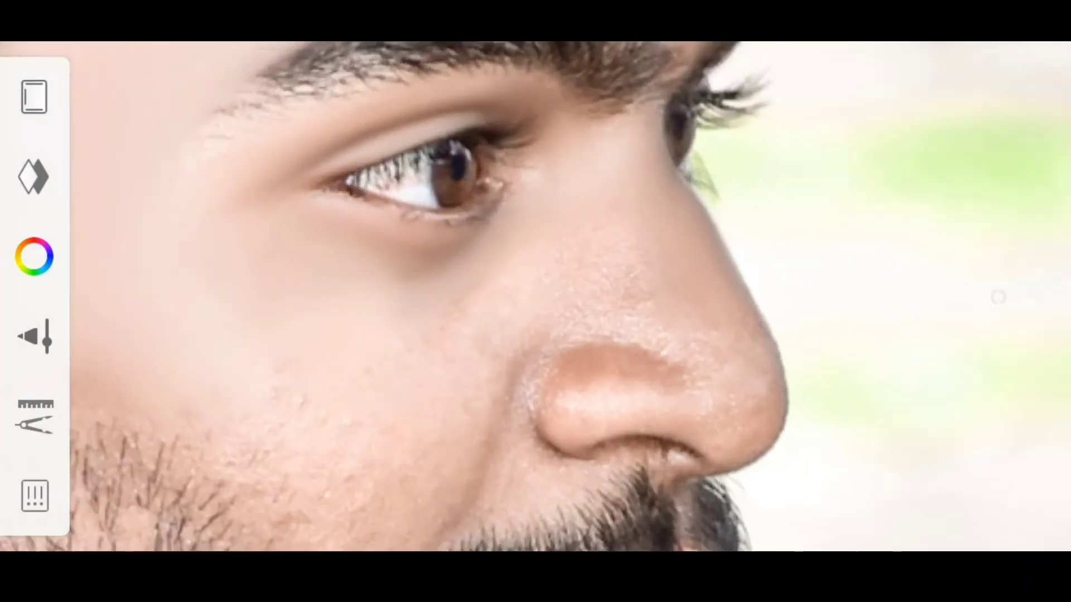
{"action": "left_click_drag", "start_coordinate": [536, 335], "coordinate": [586, 312]}
{"action": "left_click_drag", "start_coordinate": [671, 356], "coordinate": [573, 365]}
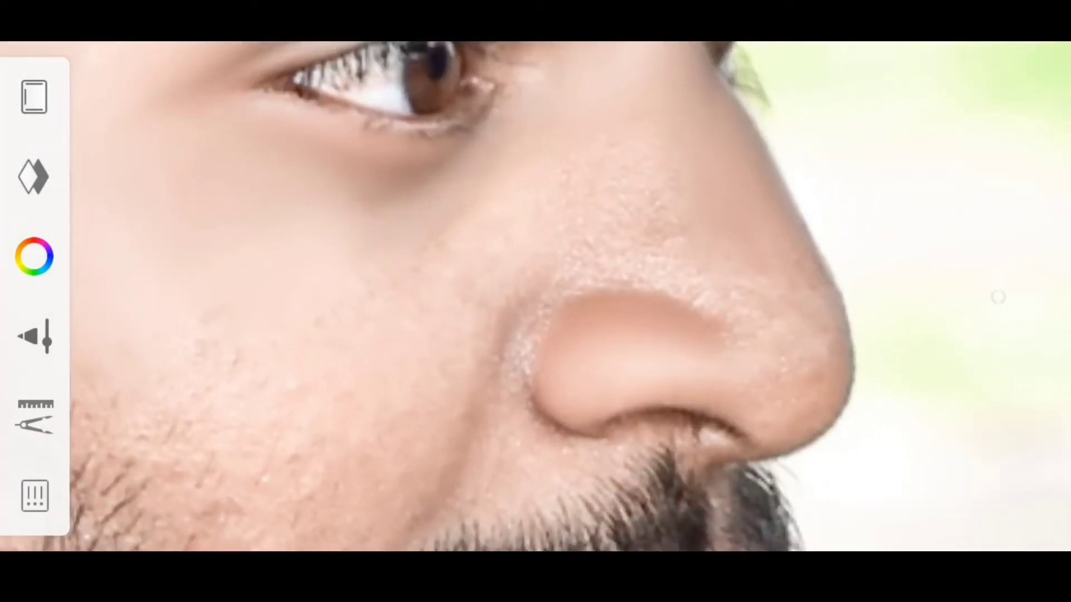
{"action": "left_click_drag", "start_coordinate": [767, 413], "coordinate": [820, 402]}
Smudge the skin along the nostril and nose edge
{"action": "left_click", "coordinate": [34, 177]}
{"action": "left_click", "coordinate": [1000, 294]}
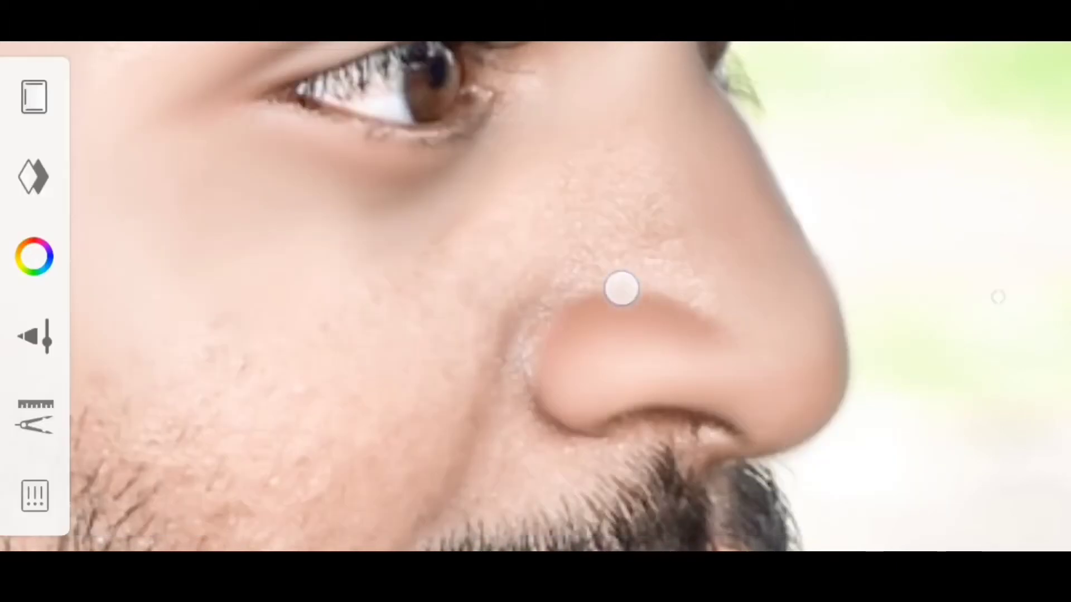
{"action": "left_click_drag", "start_coordinate": [621, 287], "coordinate": [728, 423]}
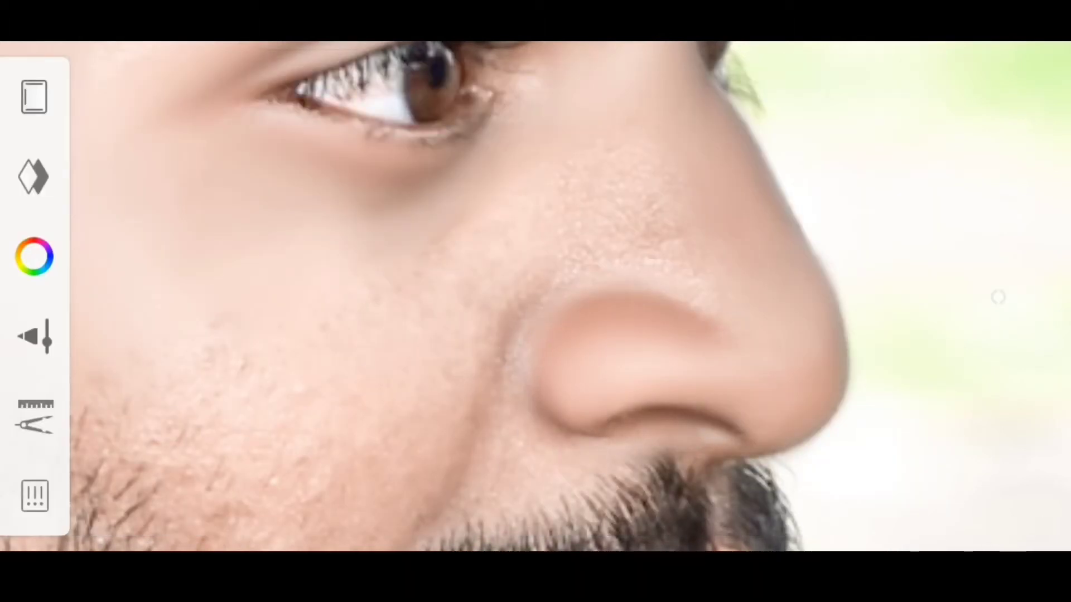
{"action": "left_click", "coordinate": [33, 336]}
Zoom in on the nose, mouth and chin, and smudge the skin over the chin beard
{"action": "left_click_drag", "start_coordinate": [673, 251], "coordinate": [729, 329]}
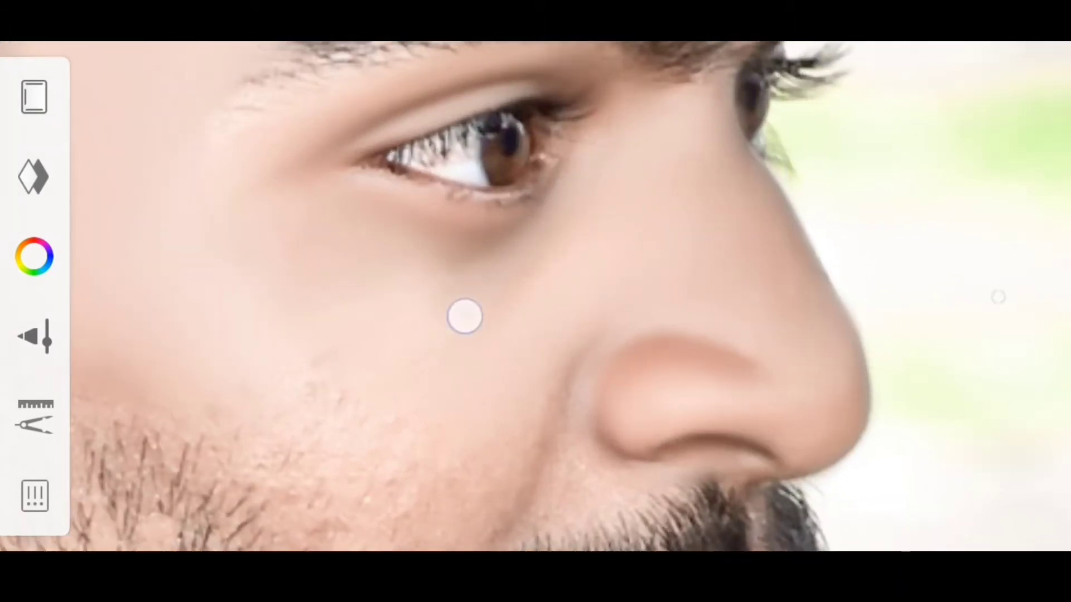
{"action": "mouse_move", "coordinate": [464, 313]}
{"action": "left_mouse_down"}
{"action": "mouse_move", "coordinate": [360, 373]}
{"action": "mouse_move", "coordinate": [437, 387]}
{"action": "left_mouse_up"}
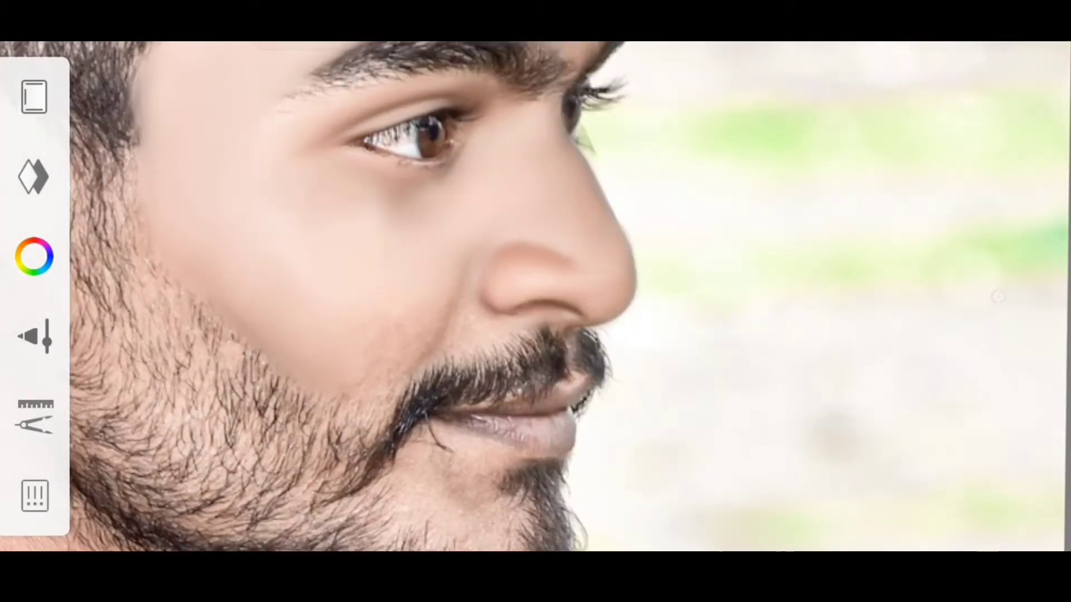
{"action": "left_click_drag", "start_coordinate": [567, 418], "coordinate": [639, 294]}
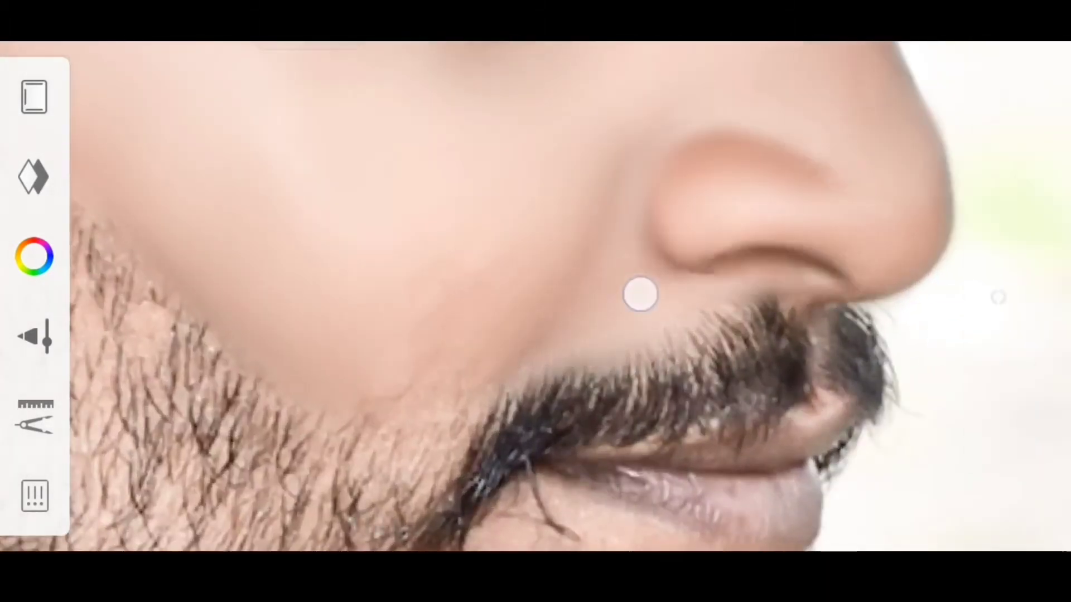
{"action": "left_click_drag", "start_coordinate": [620, 238], "coordinate": [491, 326]}
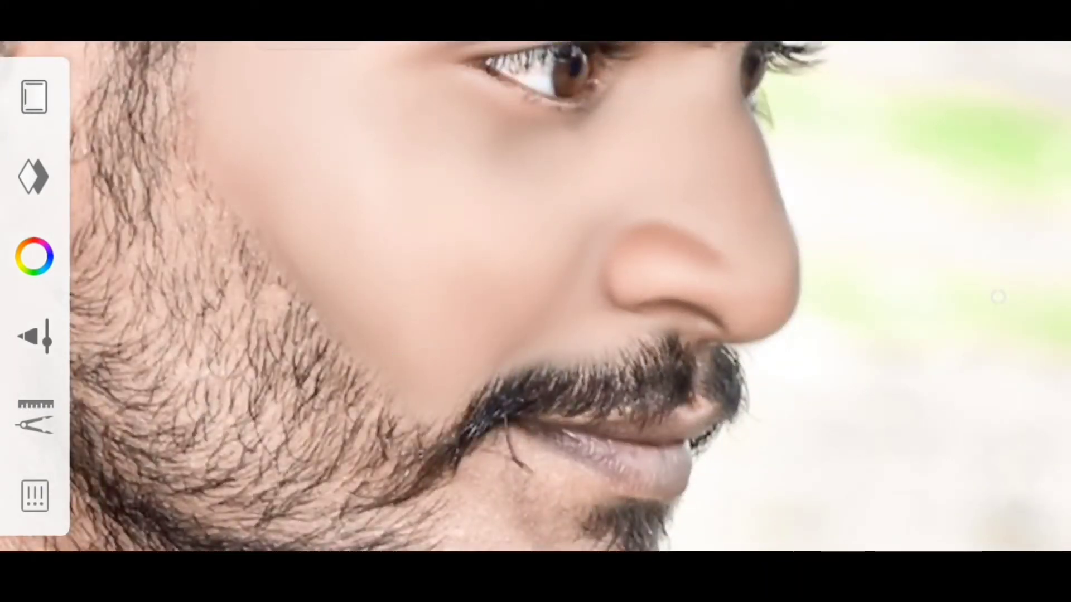
{"action": "left_click_drag", "start_coordinate": [613, 279], "coordinate": [502, 290]}
{"action": "left_click_drag", "start_coordinate": [557, 251], "coordinate": [466, 280]}
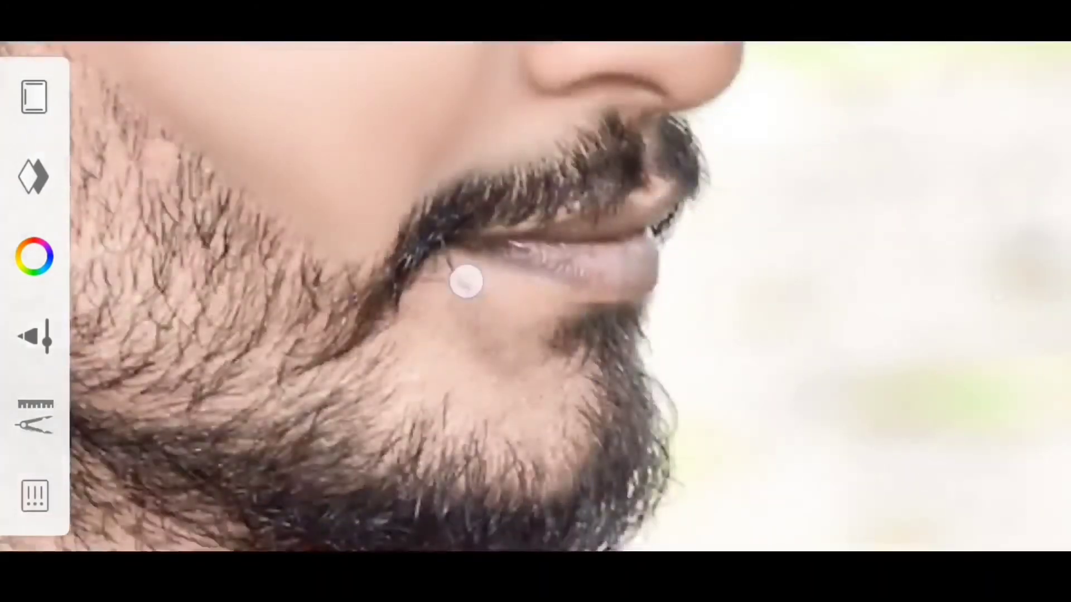
{"action": "left_click_drag", "start_coordinate": [489, 406], "coordinate": [498, 268]}
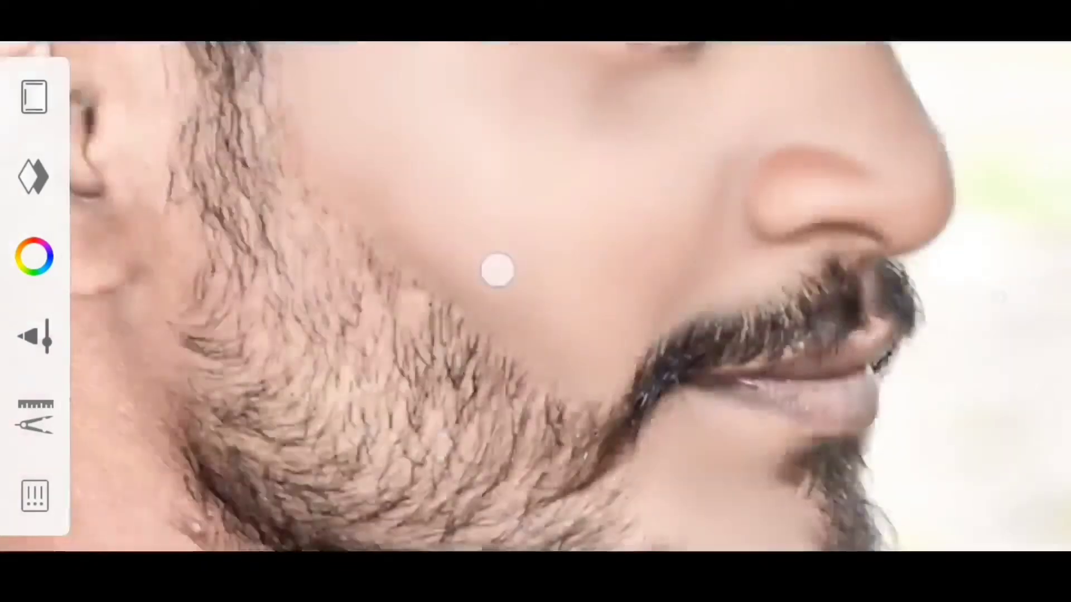
Smudge the skin around the ear, blending from upper ear to earlobe
{"action": "mouse_move", "coordinate": [514, 187]}
{"action": "left_mouse_down"}
{"action": "mouse_move", "coordinate": [310, 200]}
{"action": "mouse_move", "coordinate": [391, 279]}
{"action": "mouse_move", "coordinate": [445, 371]}
{"action": "left_mouse_up"}
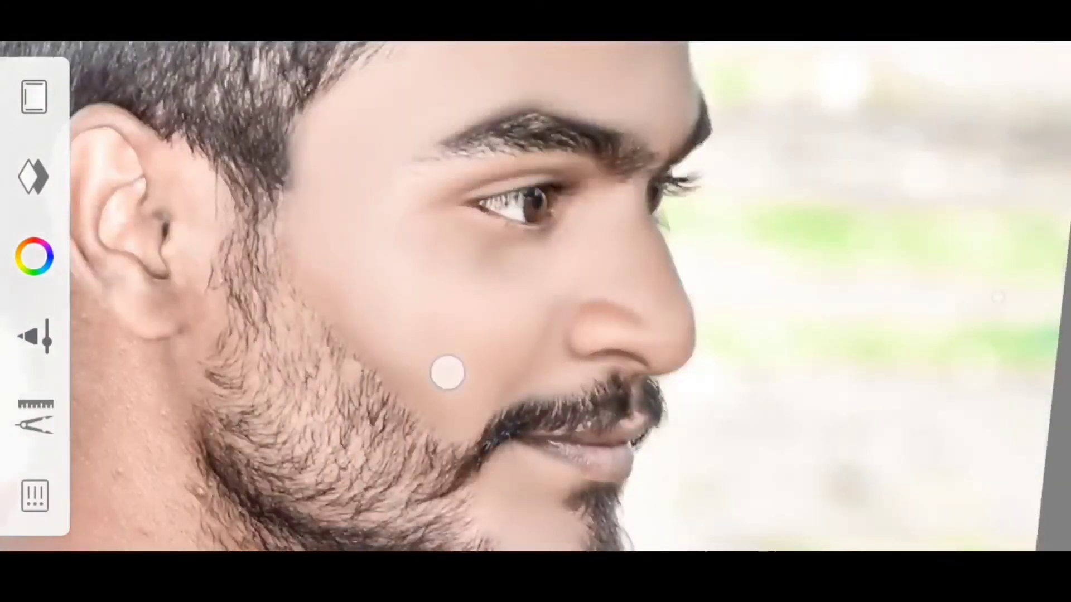
{"action": "left_click", "coordinate": [998, 296]}
{"action": "left_click_drag", "start_coordinate": [446, 279], "coordinate": [317, 200]}
{"action": "left_click_drag", "start_coordinate": [333, 259], "coordinate": [222, 352]}
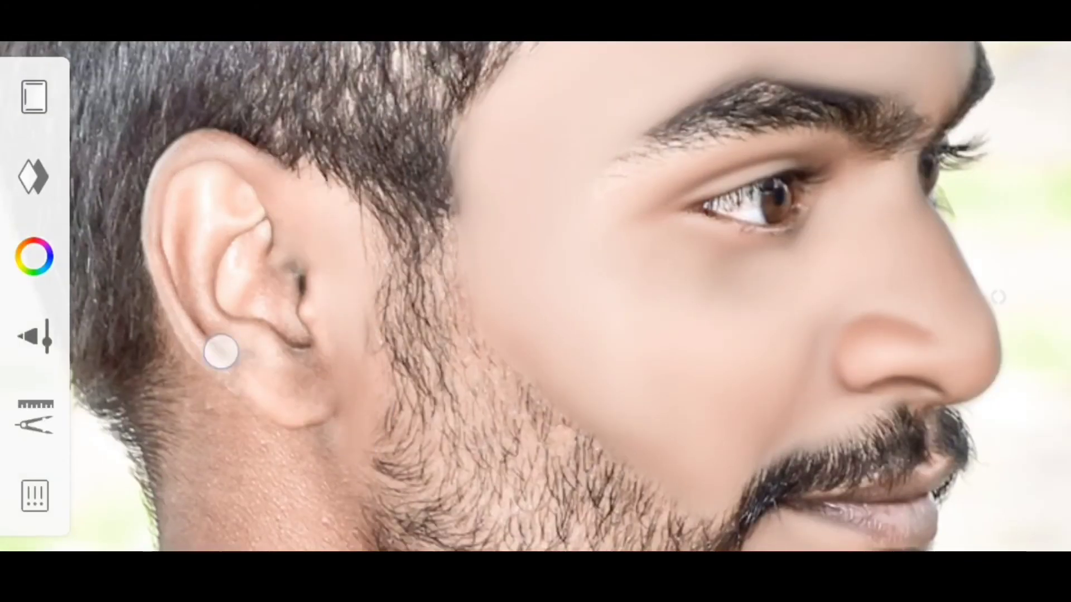
{"action": "mouse_move", "coordinate": [218, 185]}
{"action": "left_mouse_down"}
{"action": "mouse_move", "coordinate": [152, 186]}
{"action": "mouse_move", "coordinate": [306, 349]}
{"action": "left_mouse_up"}
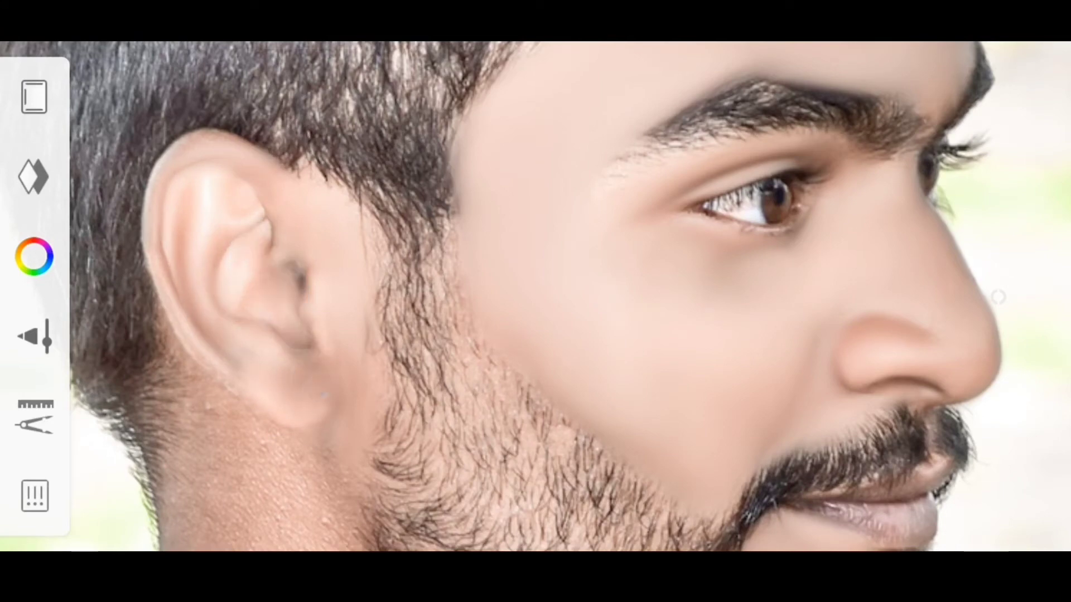
Zoom and pan the view onto the neck below the beard
{"action": "scroll", "coordinate": [393, 337], "scroll_direction": "up", "scroll_amount": 3}
{"action": "scroll", "coordinate": [393, 337], "scroll_direction": "down", "scroll_amount": 5}
{"action": "scroll", "coordinate": [371, 362], "scroll_direction": "up", "scroll_amount": 3}
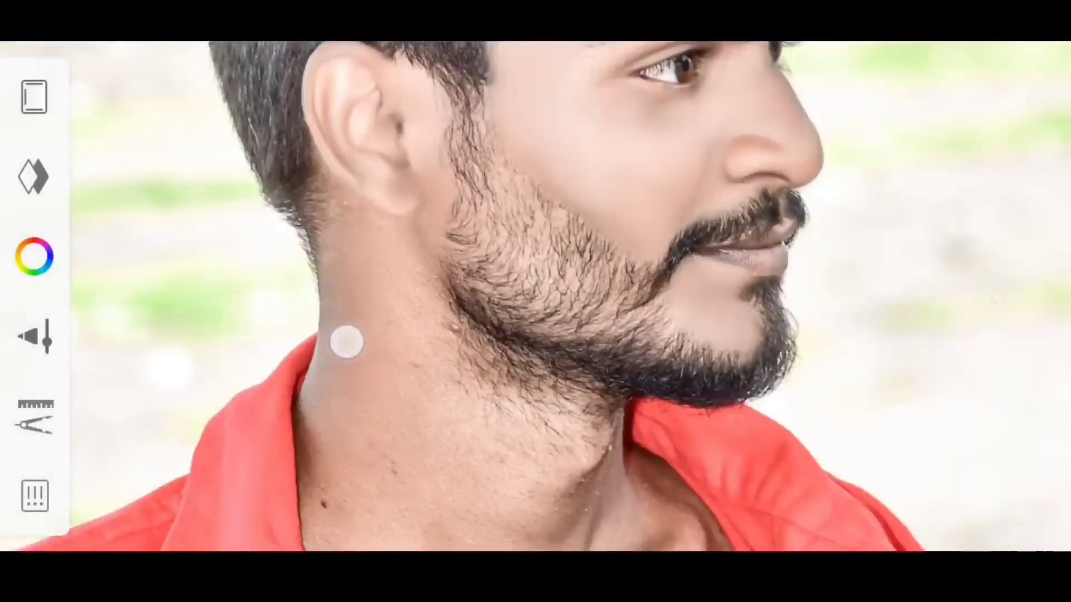
{"action": "scroll", "coordinate": [342, 344], "scroll_direction": "down", "scroll_amount": 3}
{"action": "scroll", "coordinate": [413, 411], "scroll_direction": "up", "scroll_amount": 3}
{"action": "scroll", "coordinate": [341, 395], "scroll_direction": "up", "scroll_amount": 1}
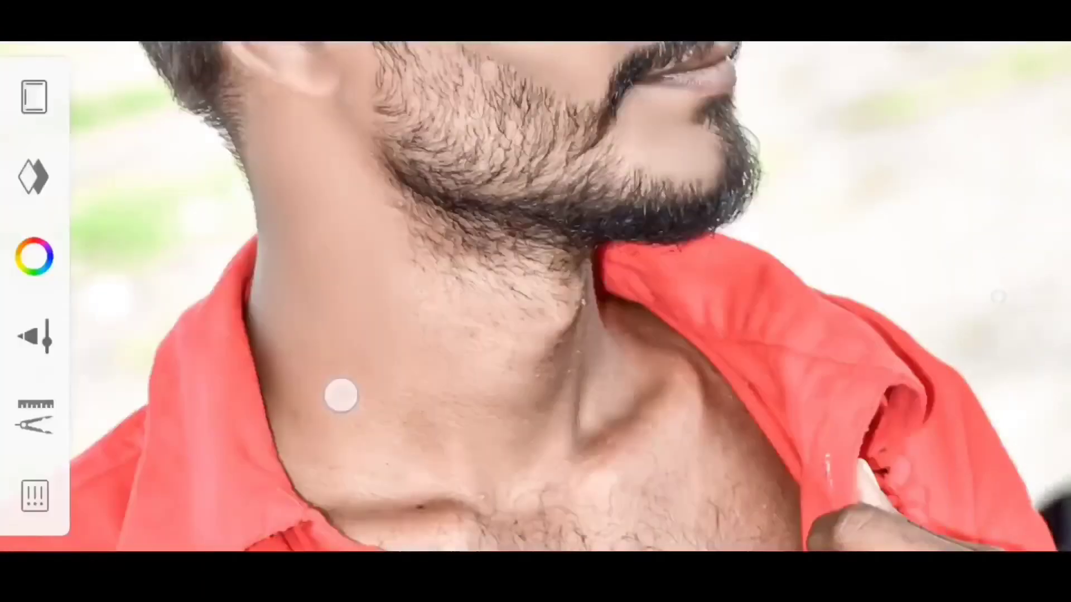
{"action": "mouse_move", "coordinate": [421, 354]}
{"action": "left_mouse_down"}
{"action": "mouse_move", "coordinate": [562, 361]}
{"action": "mouse_move", "coordinate": [657, 293]}
{"action": "left_mouse_up"}
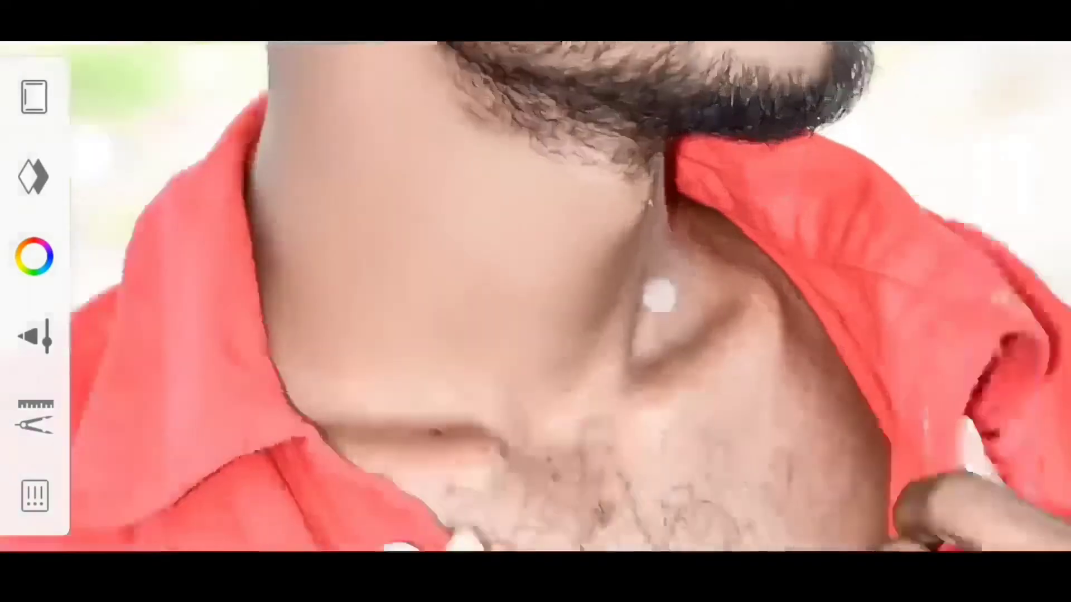
{"action": "left_click_drag", "start_coordinate": [538, 412], "coordinate": [537, 430]}
Zoom and pan onto the upper chest inside the open red collar
{"action": "scroll", "coordinate": [711, 270], "scroll_direction": "up", "scroll_amount": 5}
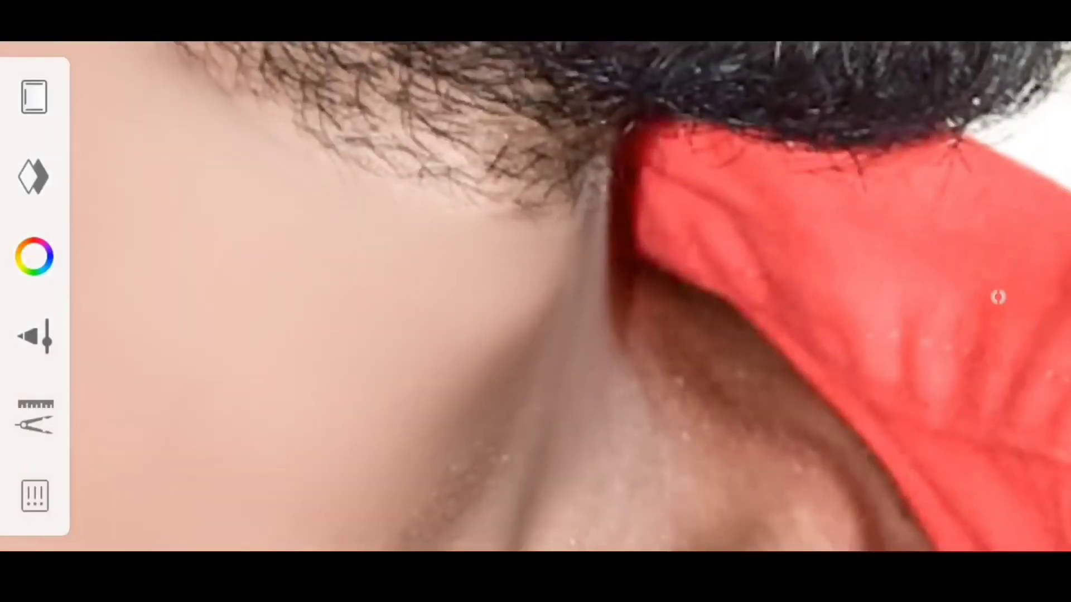
{"action": "scroll", "coordinate": [681, 416], "scroll_direction": "down", "scroll_amount": 2}
{"action": "scroll", "coordinate": [603, 335], "scroll_direction": "down", "scroll_amount": 2}
{"action": "left_click_drag", "start_coordinate": [776, 461], "coordinate": [655, 244]}
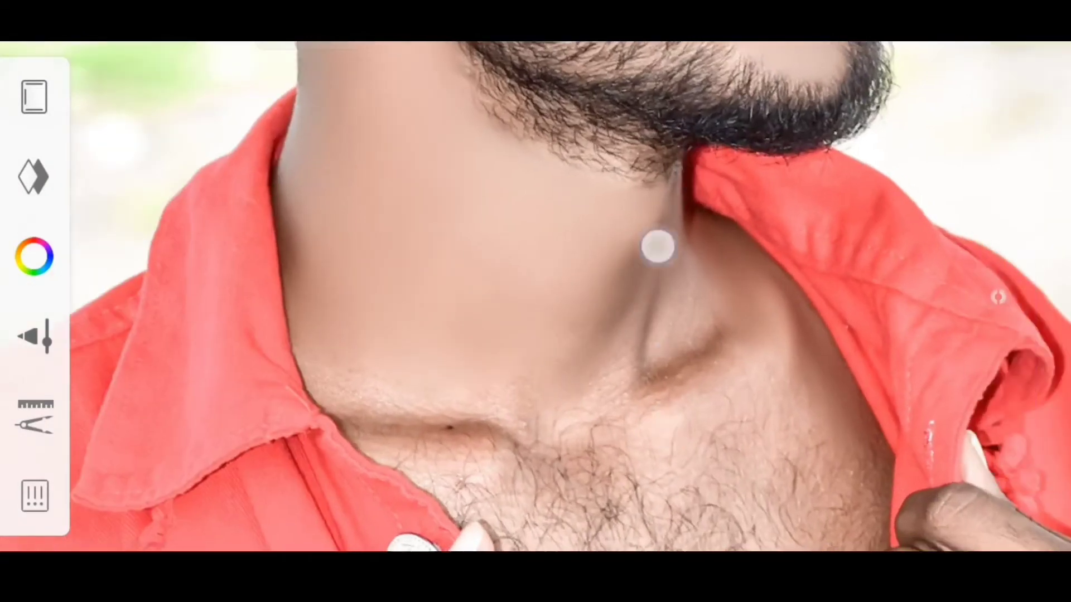
{"action": "scroll", "coordinate": [434, 247], "scroll_direction": "up", "scroll_amount": 2}
{"action": "scroll", "coordinate": [590, 340], "scroll_direction": "up", "scroll_amount": 2}
{"action": "scroll", "coordinate": [589, 341], "scroll_direction": "down", "scroll_amount": 2}
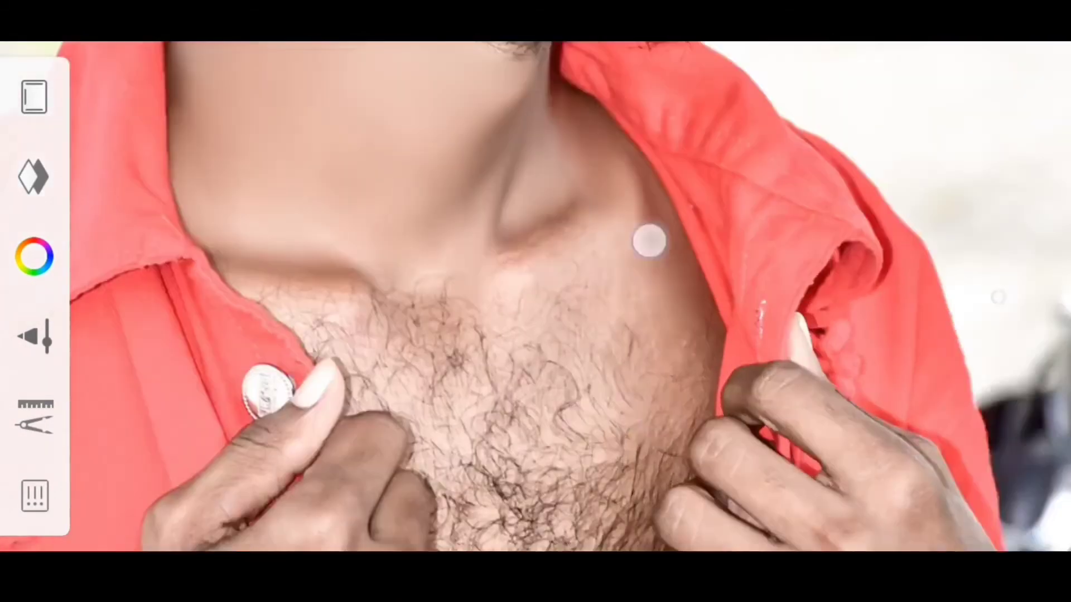
{"action": "scroll", "coordinate": [998, 297], "scroll_direction": "down", "scroll_amount": 2}
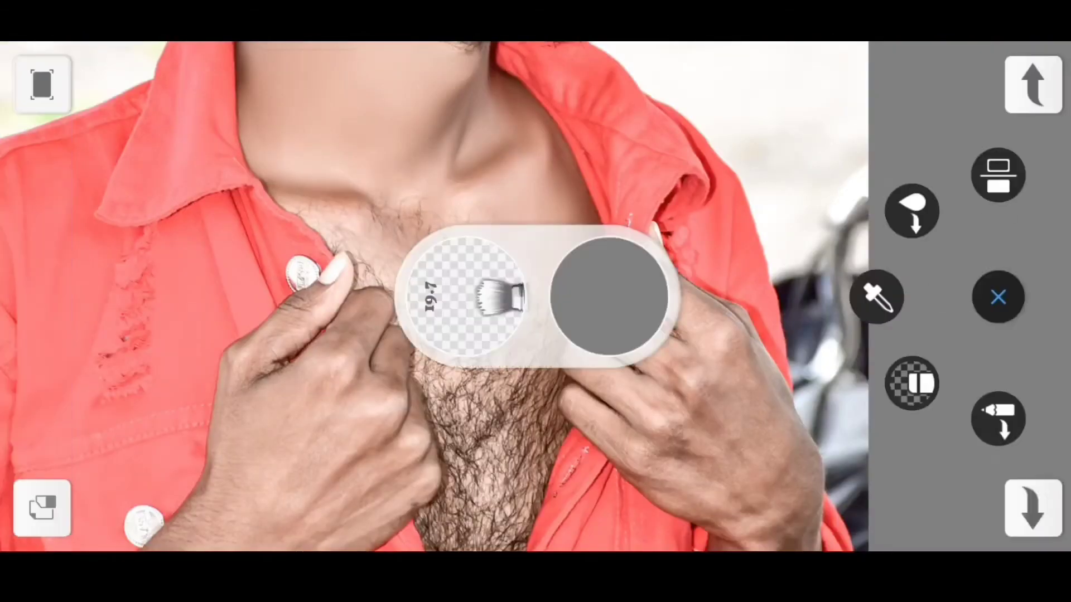
{"action": "scroll", "coordinate": [998, 297], "scroll_direction": "down", "scroll_amount": 3}
{"action": "scroll", "coordinate": [661, 441], "scroll_direction": "up", "scroll_amount": 4}
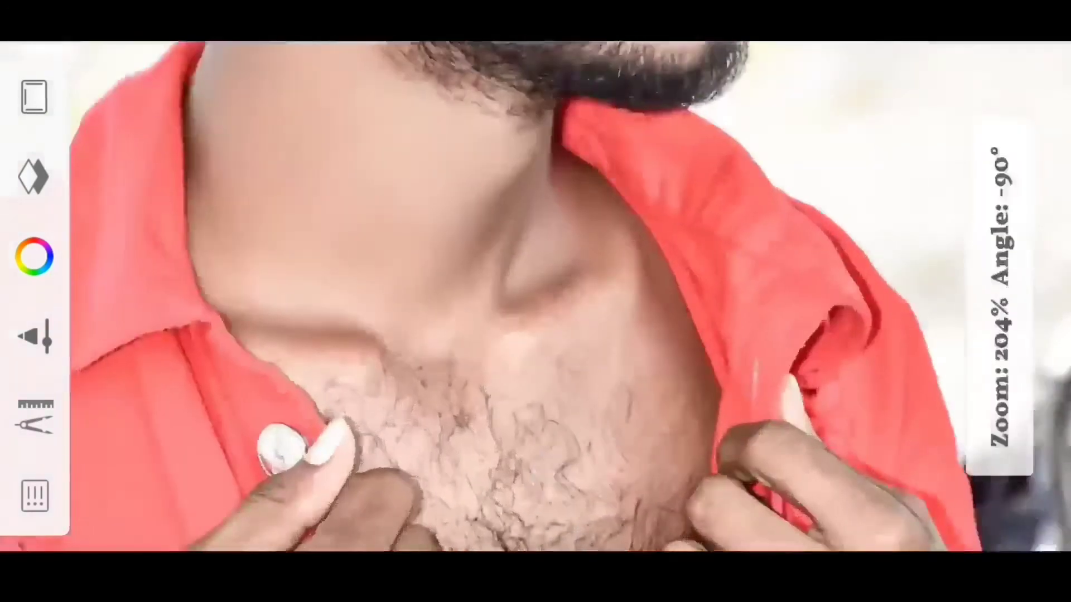
{"action": "scroll", "coordinate": [661, 441], "scroll_direction": "up", "scroll_amount": 2}
{"action": "scroll", "coordinate": [554, 305], "scroll_direction": "up", "scroll_amount": 2}
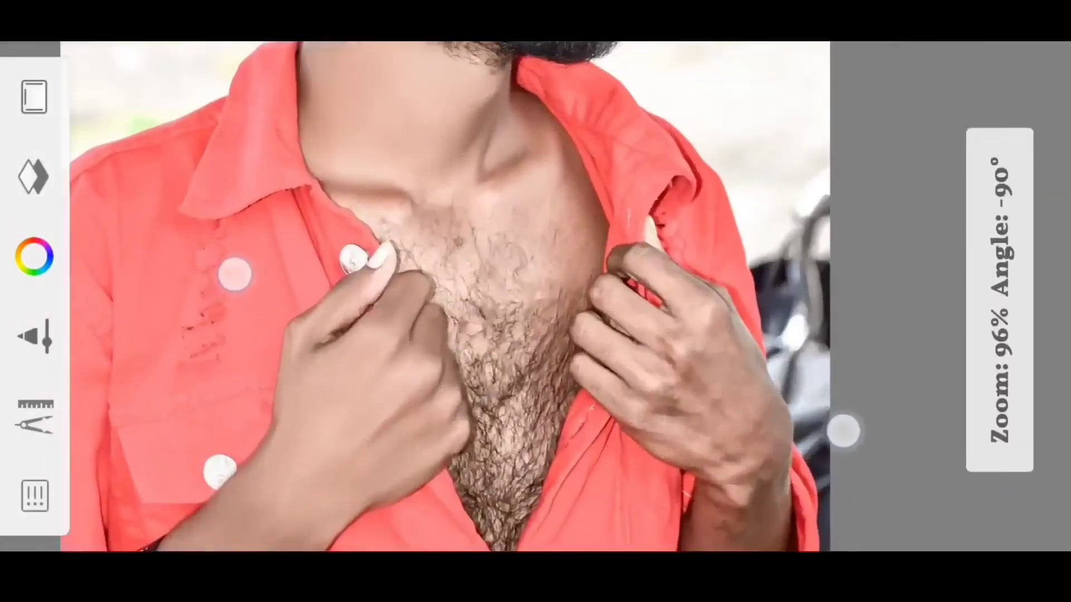
Enlarge the smudge brush to size 42.2, then reframe from the hand to the chest
{"action": "left_click", "coordinate": [998, 297]}
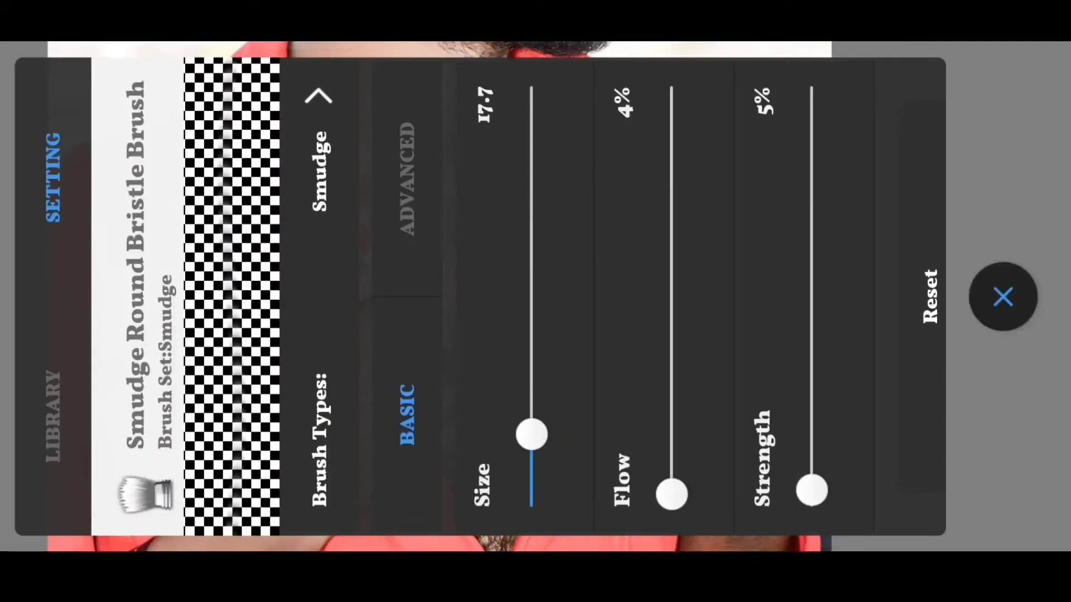
{"action": "left_click", "coordinate": [1003, 297]}
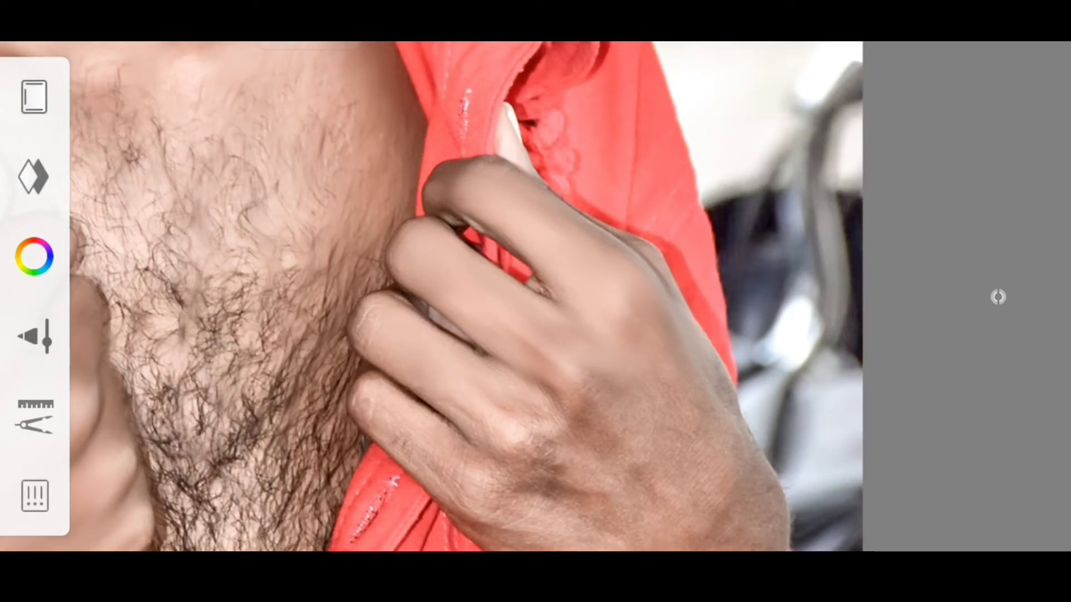
{"action": "left_click_drag", "start_coordinate": [401, 417], "coordinate": [443, 420]}
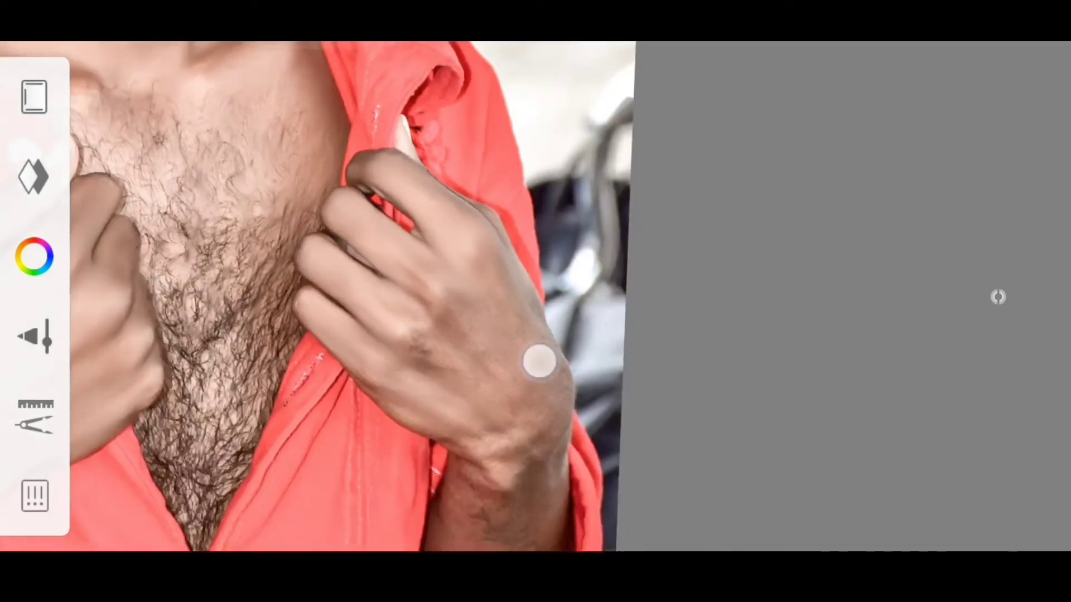
{"action": "mouse_move", "coordinate": [558, 356]}
{"action": "left_mouse_down"}
{"action": "mouse_move", "coordinate": [221, 219]}
{"action": "mouse_move", "coordinate": [285, 408]}
{"action": "left_mouse_up"}
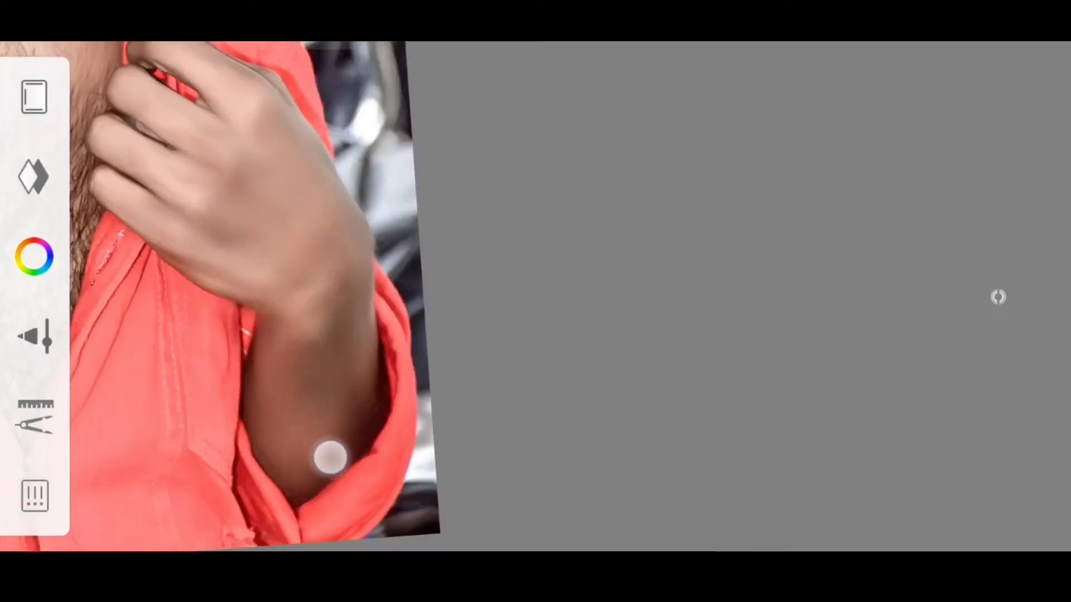
{"action": "mouse_move", "coordinate": [309, 247]}
{"action": "left_mouse_down"}
{"action": "mouse_move", "coordinate": [391, 279]}
{"action": "mouse_move", "coordinate": [548, 256]}
{"action": "mouse_move", "coordinate": [483, 340]}
{"action": "left_mouse_up"}
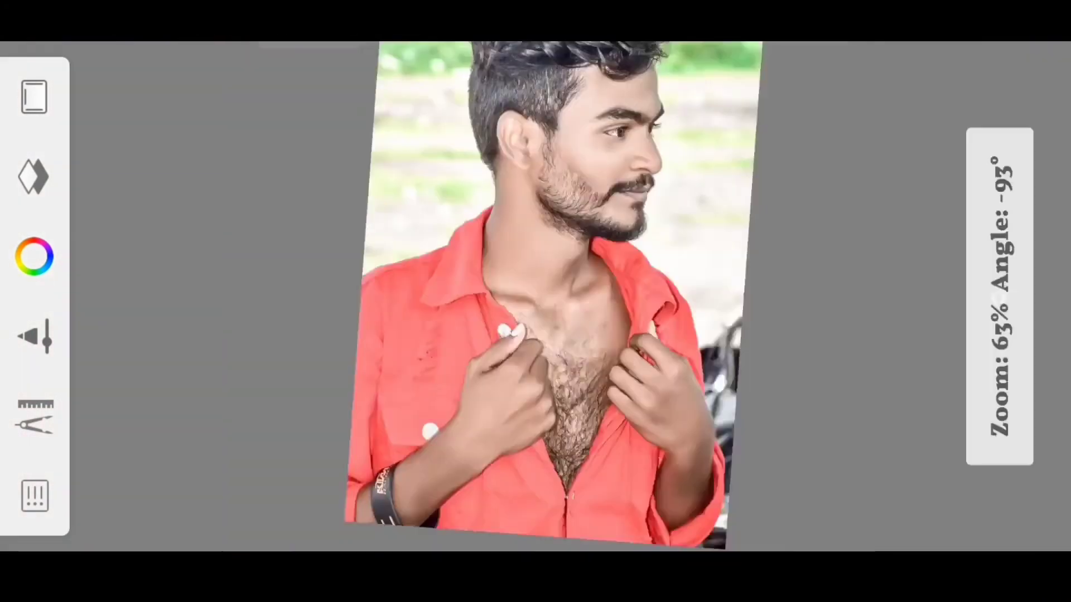
{"action": "mouse_move", "coordinate": [562, 456]}
{"action": "left_mouse_down"}
{"action": "mouse_move", "coordinate": [654, 472]}
{"action": "mouse_move", "coordinate": [937, 453]}
{"action": "mouse_move", "coordinate": [660, 339]}
{"action": "left_mouse_up"}
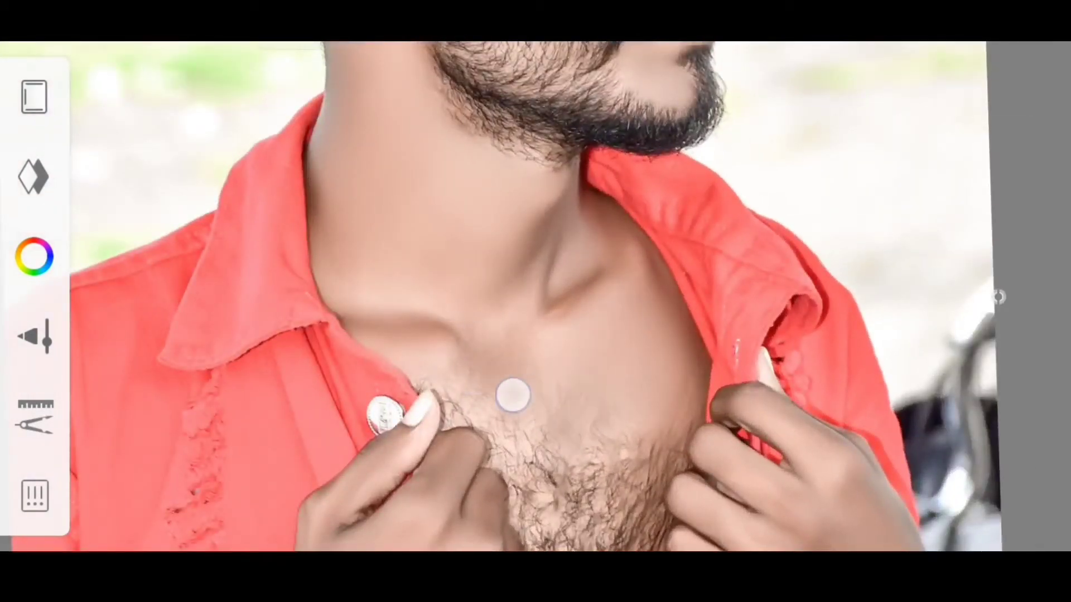
{"action": "mouse_move", "coordinate": [513, 396]}
{"action": "left_mouse_down"}
{"action": "mouse_move", "coordinate": [543, 303]}
{"action": "mouse_move", "coordinate": [502, 335]}
{"action": "left_mouse_up"}
Smudge the chest hair smooth with the Smudge brush at size 13.1, then view the whole photo
{"action": "left_click", "coordinate": [491, 299]}
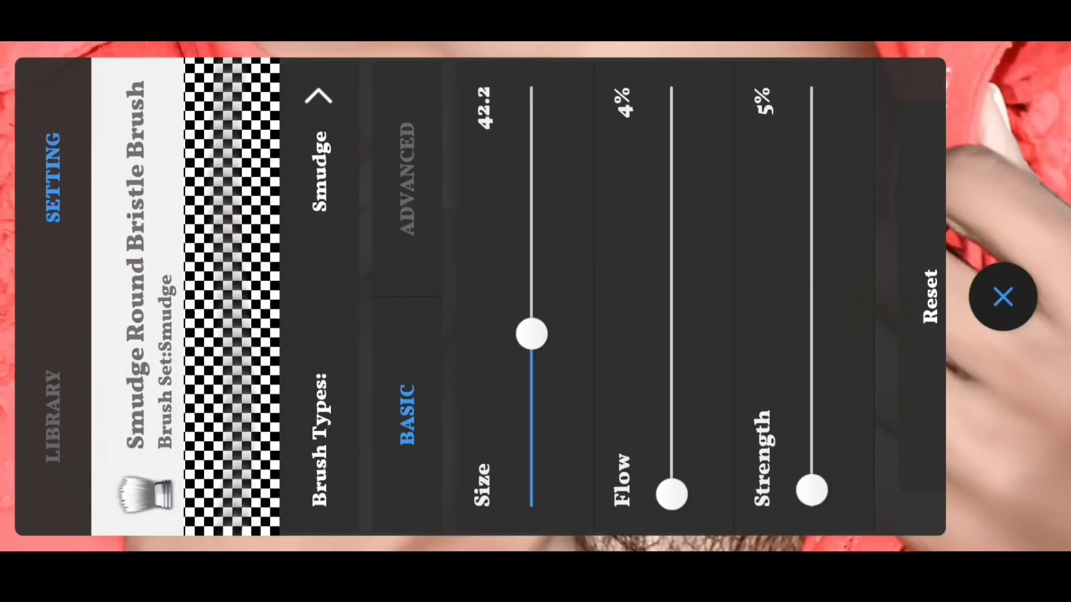
{"action": "left_click", "coordinate": [1003, 296]}
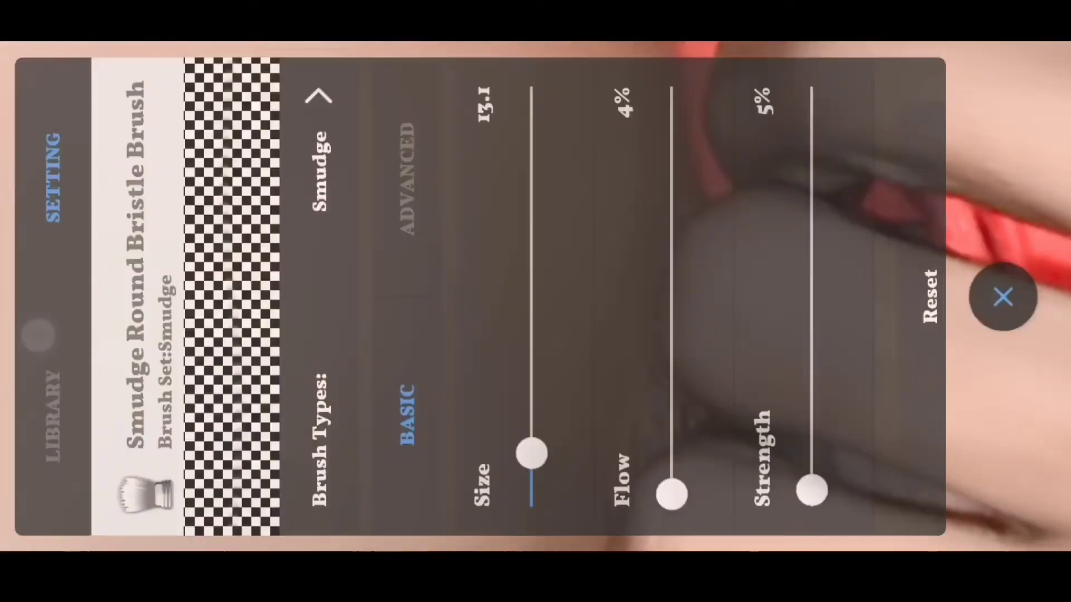
{"action": "left_click", "coordinate": [1003, 297]}
{"action": "left_click_drag", "start_coordinate": [625, 311], "coordinate": [501, 188]}
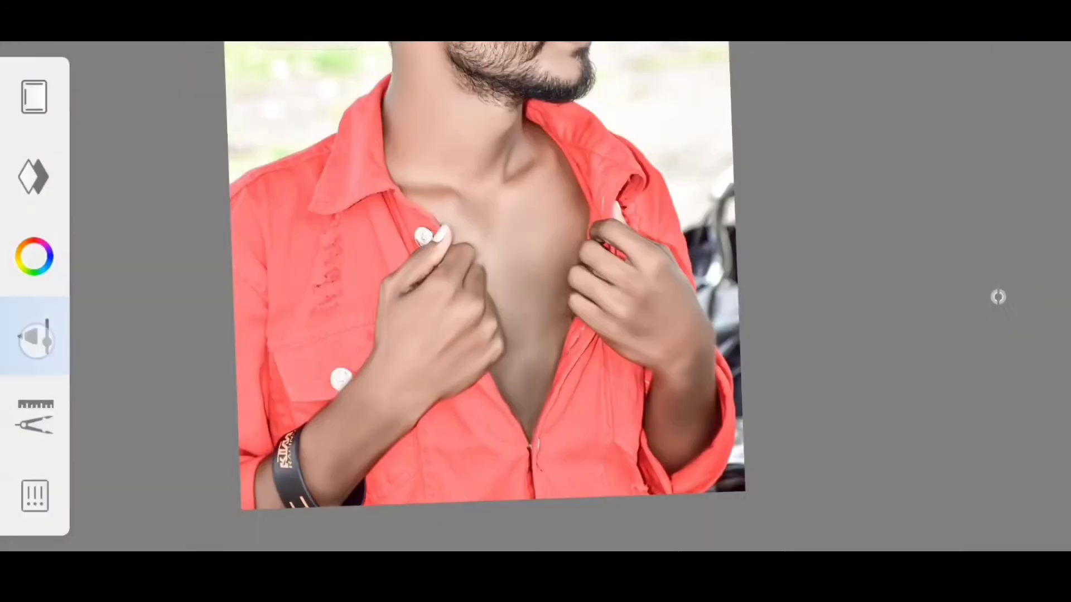
{"action": "scroll", "coordinate": [698, 218], "scroll_direction": "up", "scroll_amount": 5}
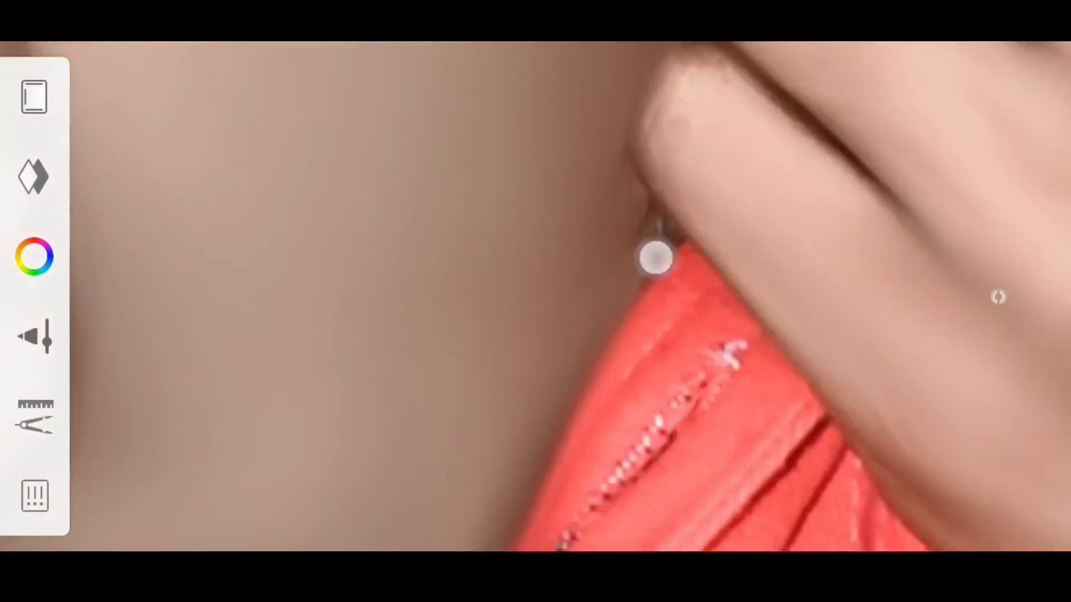
{"action": "scroll", "coordinate": [454, 323], "scroll_direction": "down", "scroll_amount": 5}
{"action": "scroll", "coordinate": [620, 222], "scroll_direction": "up", "scroll_amount": 5}
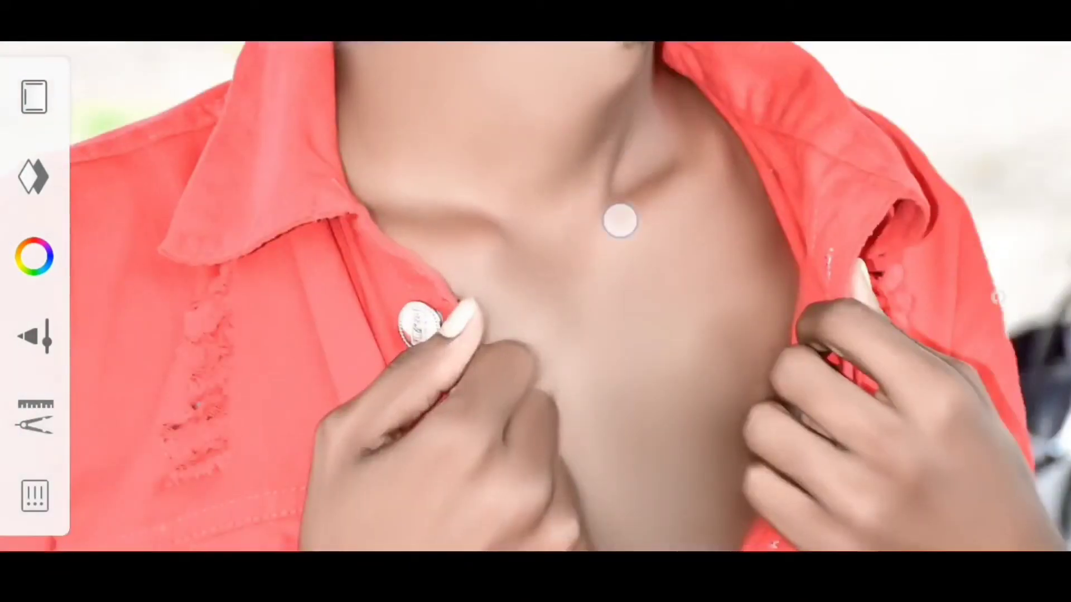
{"action": "scroll", "coordinate": [620, 221], "scroll_direction": "down", "scroll_amount": 5}
{"action": "scroll", "coordinate": [641, 375], "scroll_direction": "up", "scroll_amount": 3}
{"action": "scroll", "coordinate": [564, 316], "scroll_direction": "up", "scroll_amount": 2}
{"action": "scroll", "coordinate": [623, 337], "scroll_direction": "down", "scroll_amount": 5}
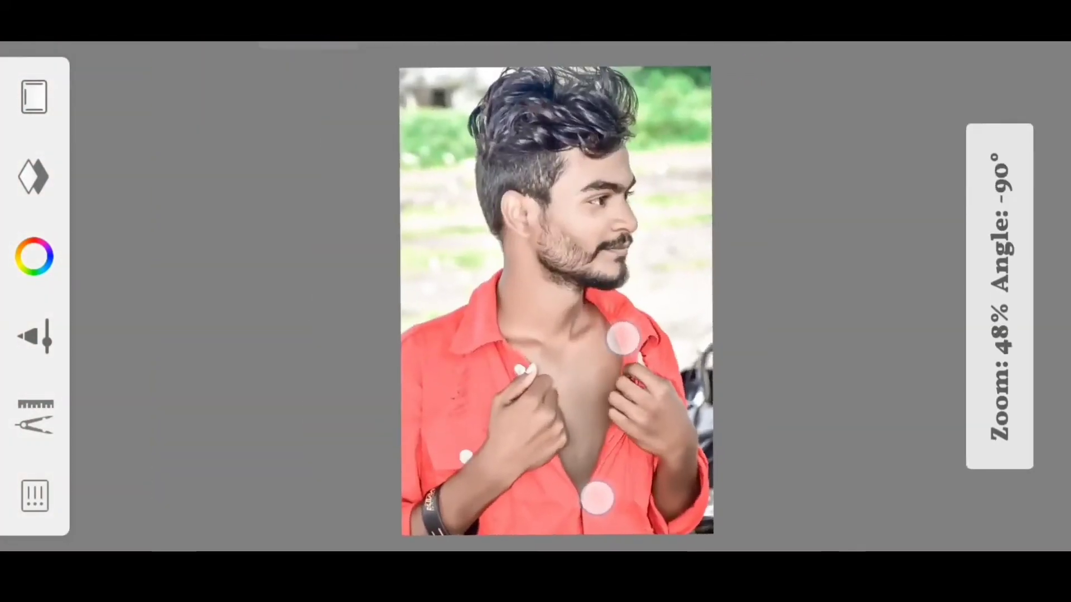
{"action": "scroll", "coordinate": [610, 417], "scroll_direction": "up", "scroll_amount": 2}
Add a new blank layer above the photo
{"action": "left_click", "coordinate": [21, 187]}
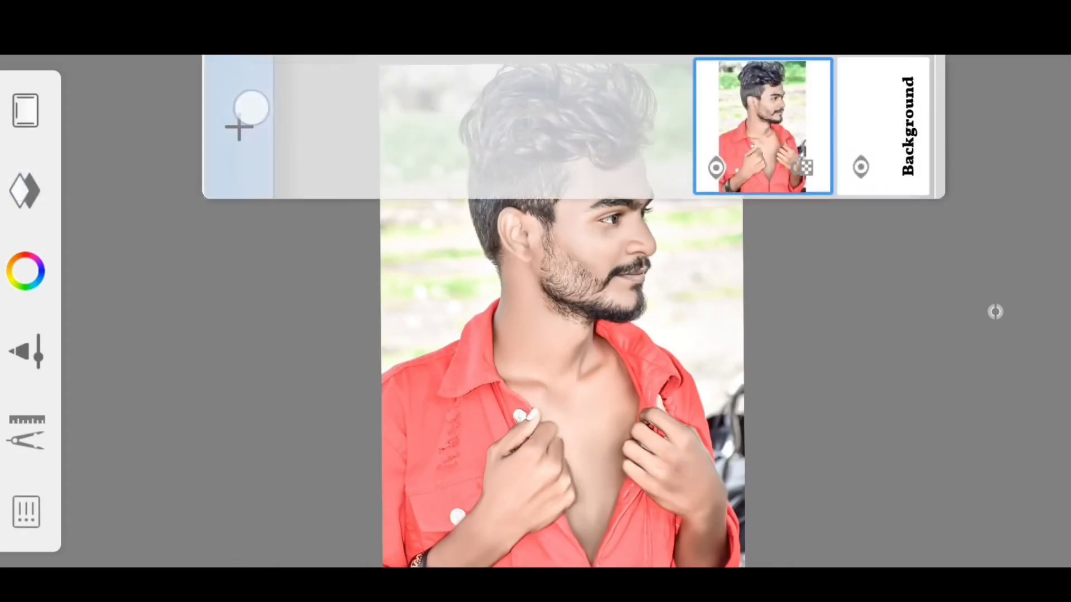
{"action": "left_click", "coordinate": [251, 108]}
{"action": "left_click", "coordinate": [618, 126]}
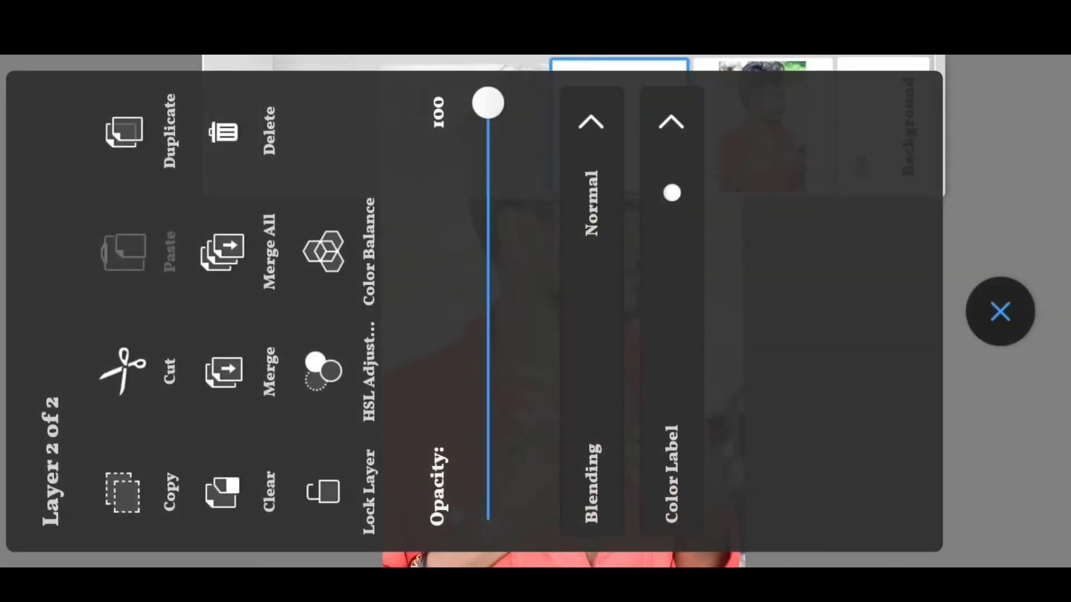
{"action": "left_click", "coordinate": [1000, 311]}
Switch the colour picker to the swatch palette
{"action": "left_click", "coordinate": [24, 350]}
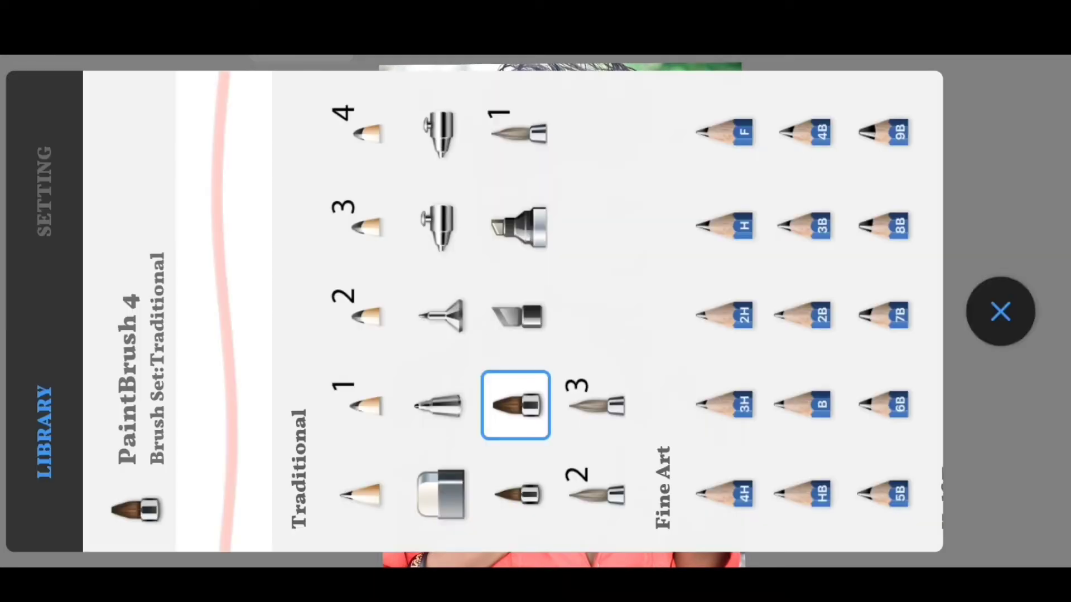
{"action": "left_click", "coordinate": [1000, 312]}
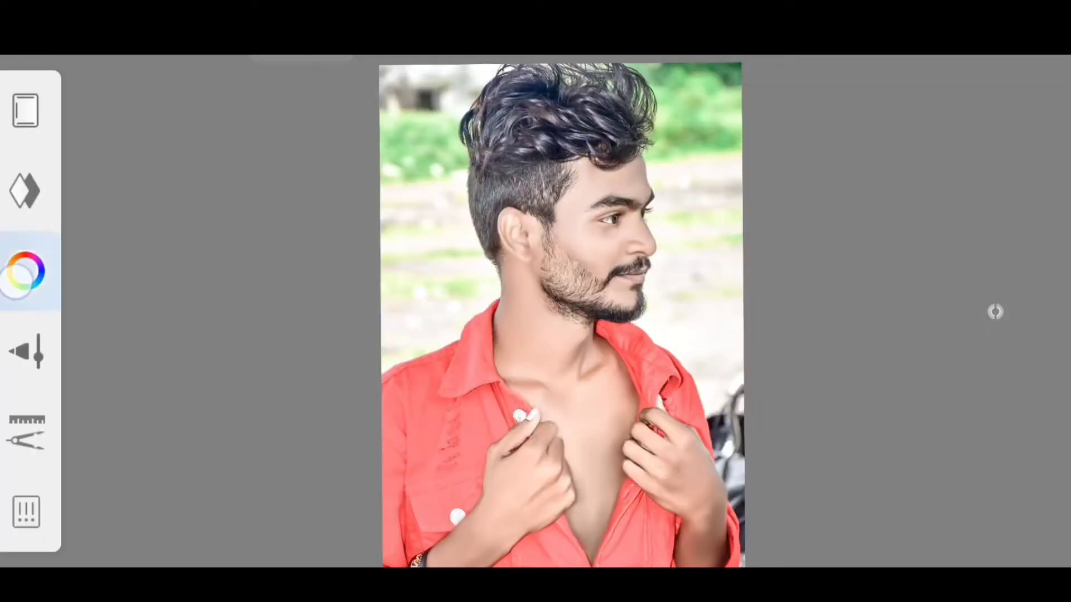
{"action": "left_click", "coordinate": [21, 273]}
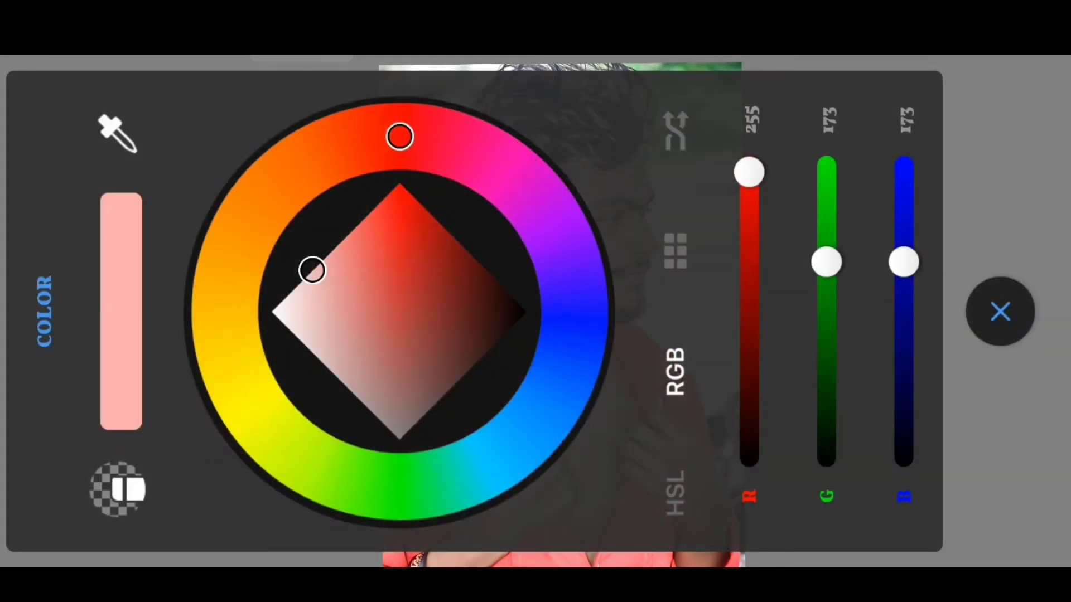
{"action": "left_click", "coordinate": [670, 253]}
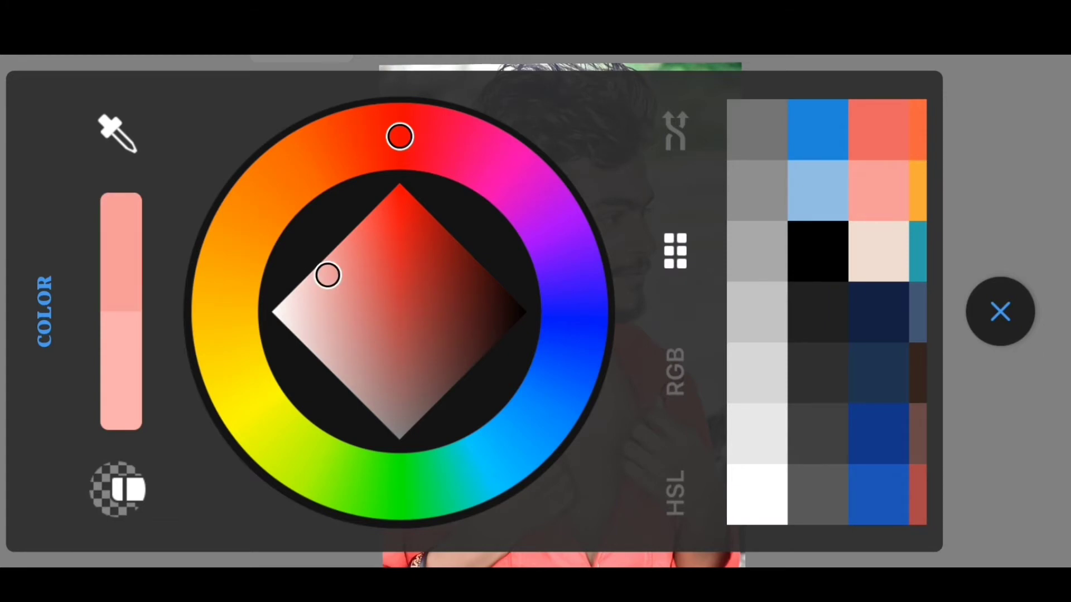
{"action": "left_click", "coordinate": [998, 311]}
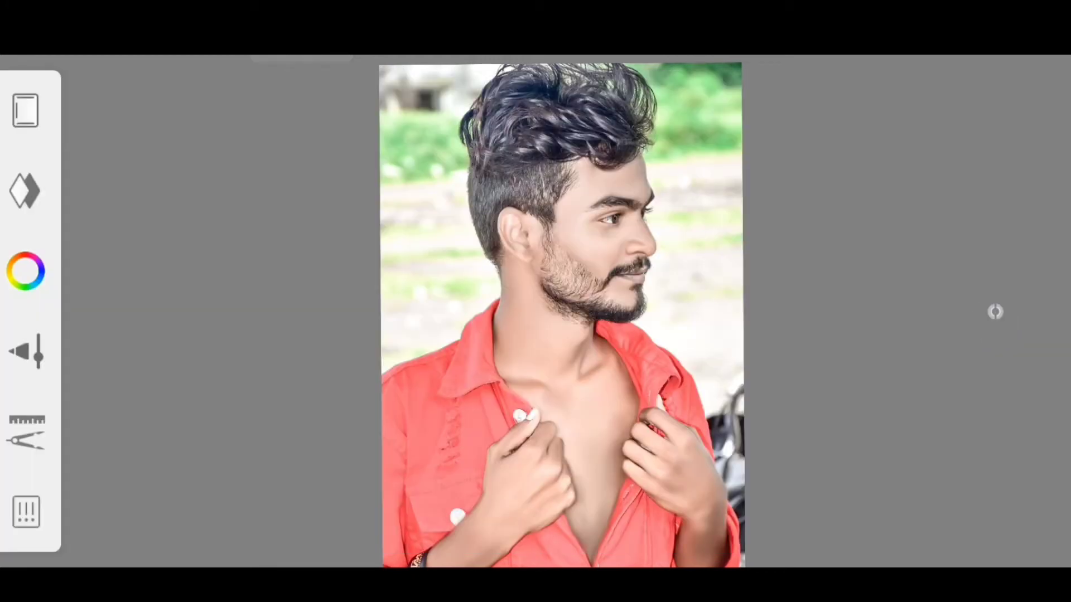
Choose PaintBrush 4 from the Traditional brush set
{"action": "left_click", "coordinate": [25, 352]}
{"action": "left_click_drag", "start_coordinate": [516, 398], "coordinate": [334, 397]}
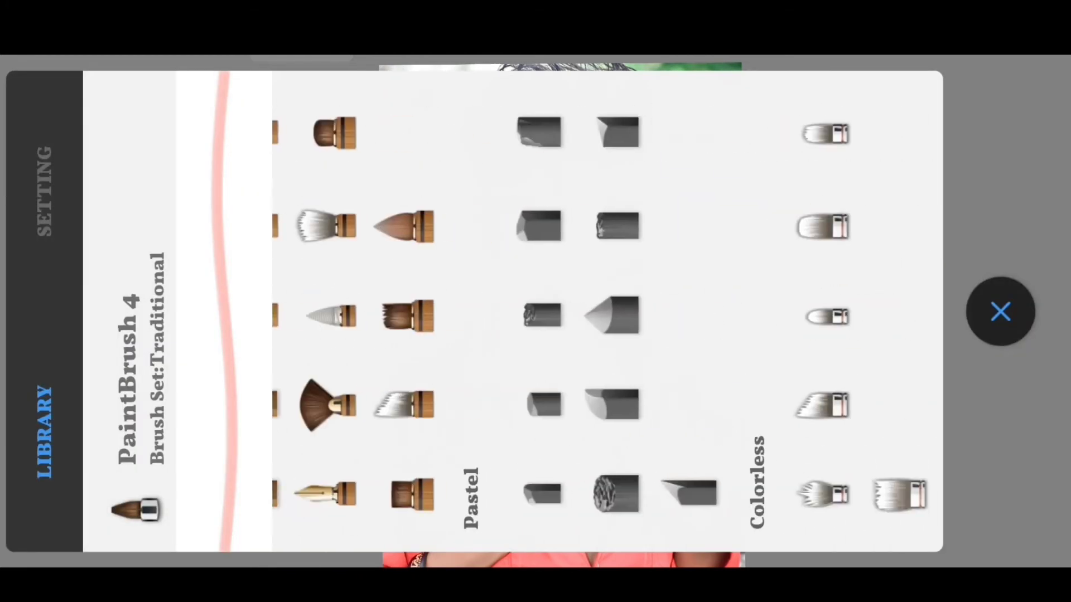
{"action": "left_click_drag", "start_coordinate": [648, 366], "coordinate": [446, 366]}
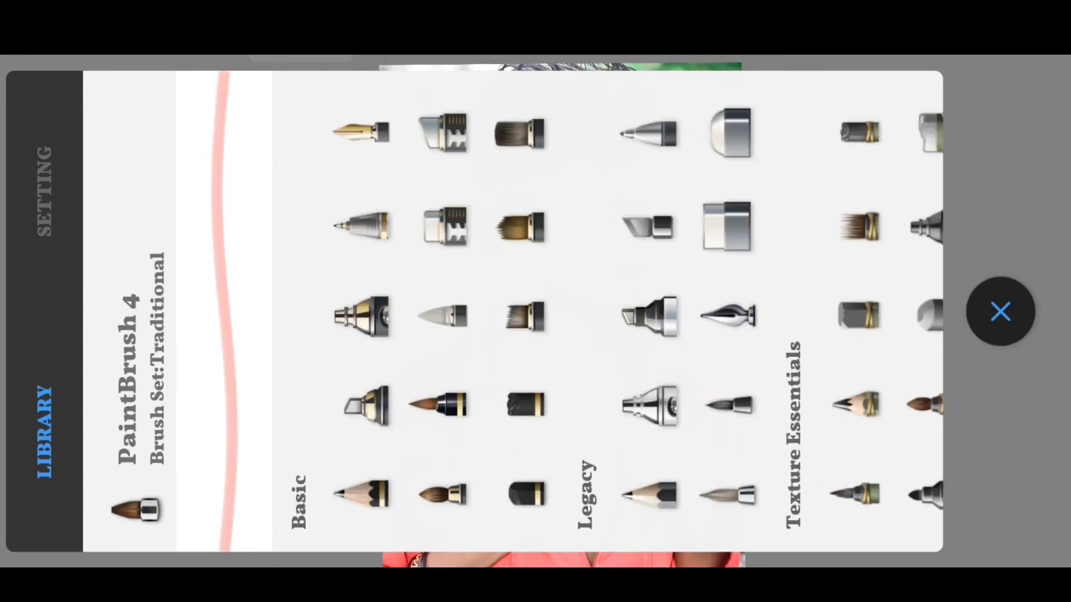
{"action": "left_click_drag", "start_coordinate": [976, 406], "coordinate": [789, 406]}
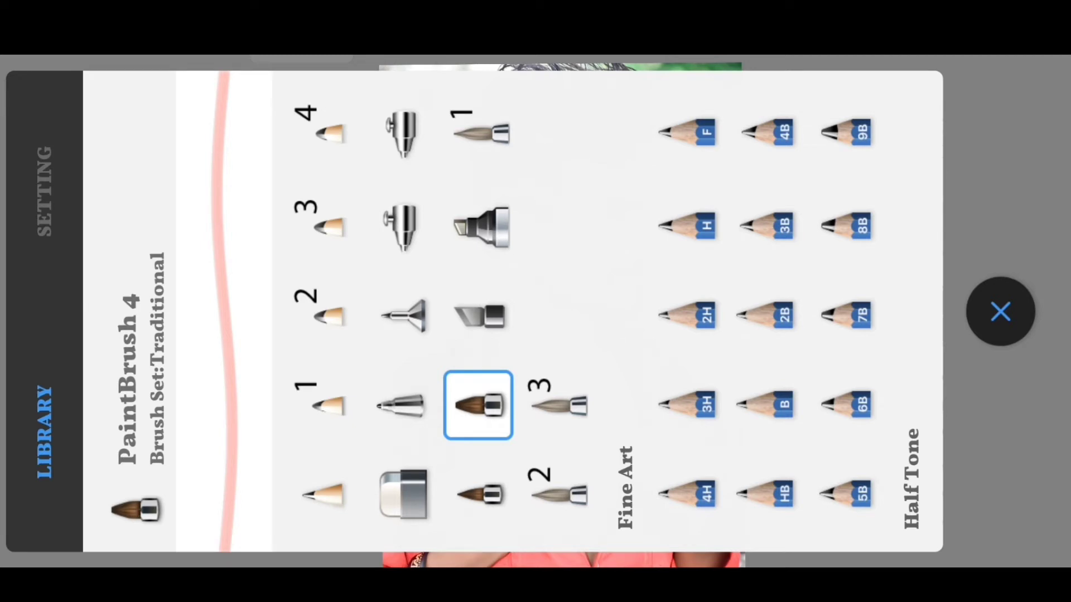
{"action": "left_click", "coordinate": [1001, 312]}
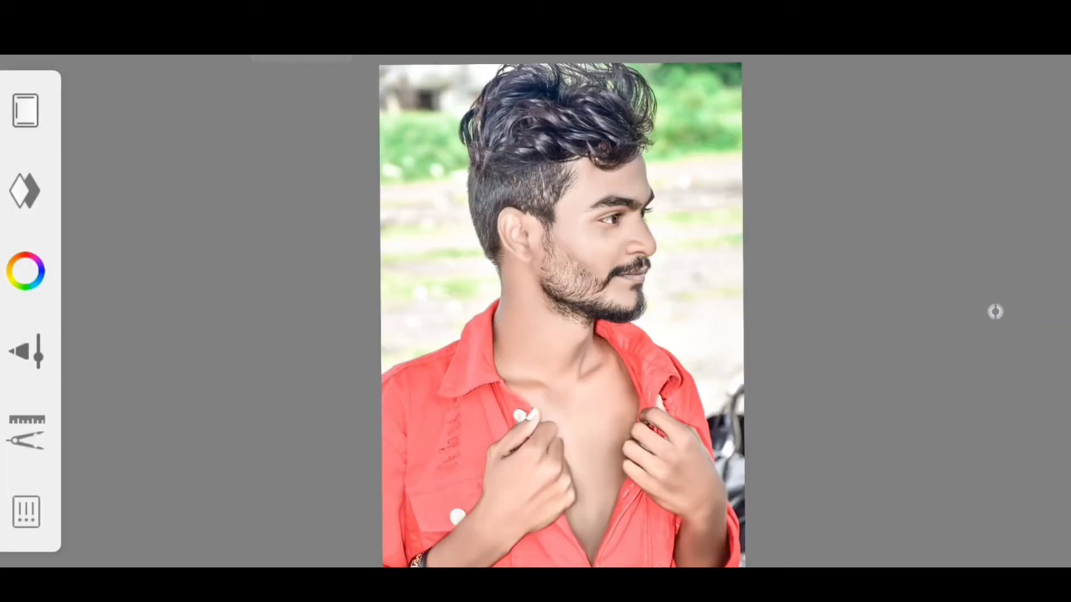
Set the brush opacity to 100% and size to 12.5
{"action": "left_click", "coordinate": [26, 352]}
{"action": "left_click", "coordinate": [45, 193]}
{"action": "left_click_drag", "start_coordinate": [668, 211], "coordinate": [717, 97]}
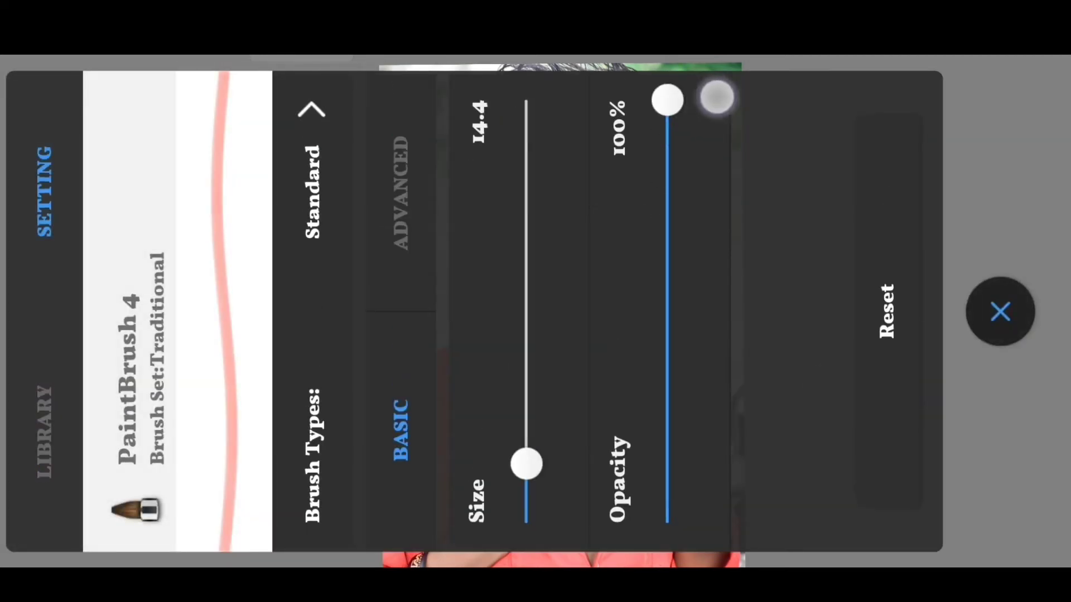
{"action": "mouse_move", "coordinate": [531, 463]}
{"action": "left_mouse_down"}
{"action": "mouse_move", "coordinate": [588, 353]}
{"action": "mouse_move", "coordinate": [600, 453]}
{"action": "left_mouse_up"}
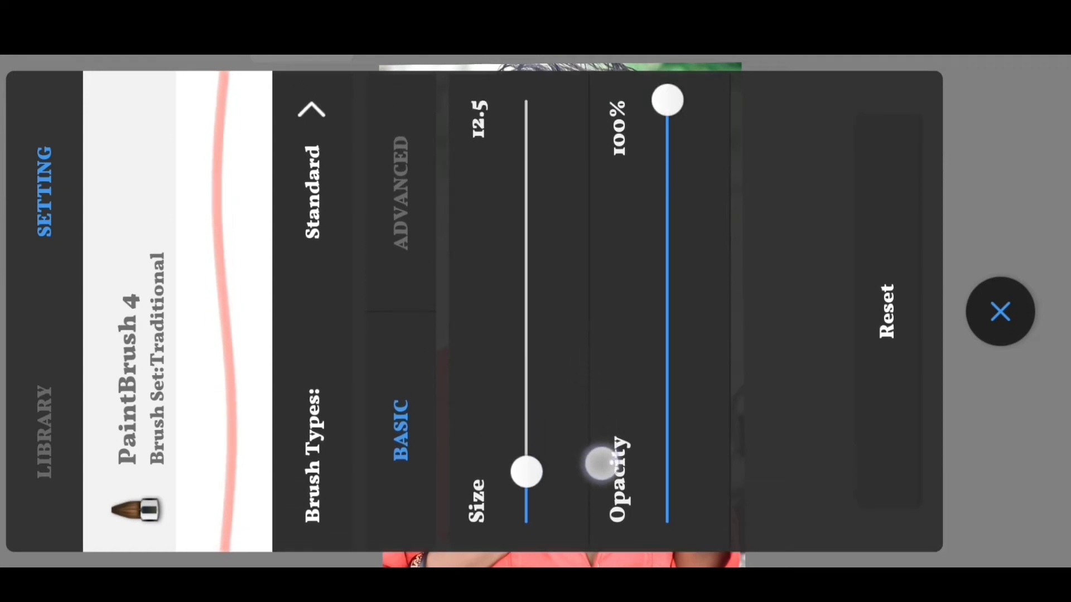
Lower the blank top layer's opacity to 77
{"action": "left_click", "coordinate": [998, 313]}
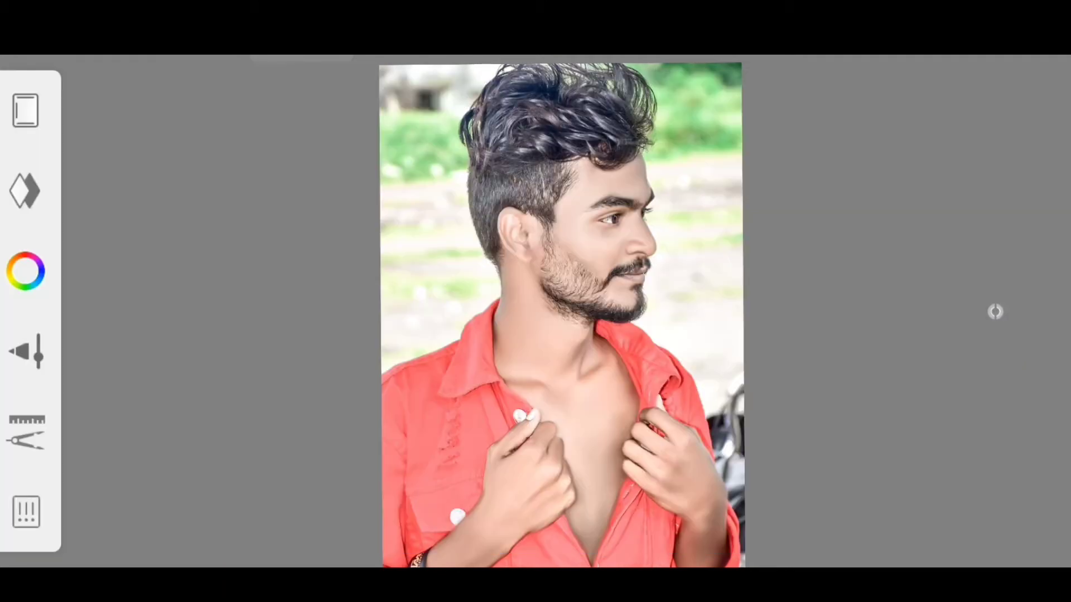
{"action": "left_click", "coordinate": [24, 190]}
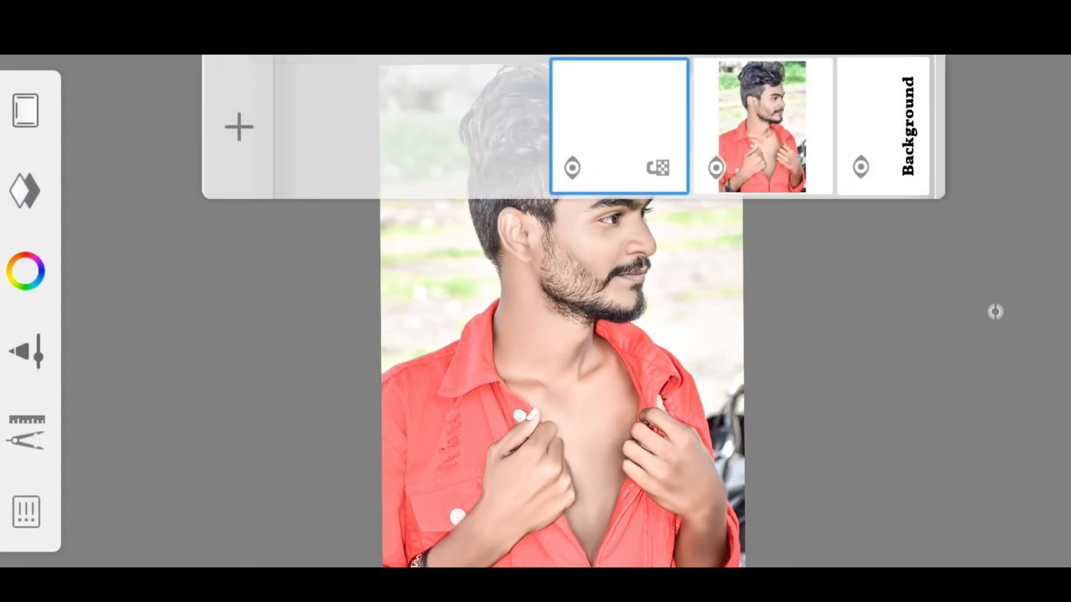
{"action": "left_click", "coordinate": [619, 126]}
{"action": "left_click_drag", "start_coordinate": [490, 102], "coordinate": [518, 229]}
{"action": "left_click_drag", "start_coordinate": [617, 236], "coordinate": [624, 214]}
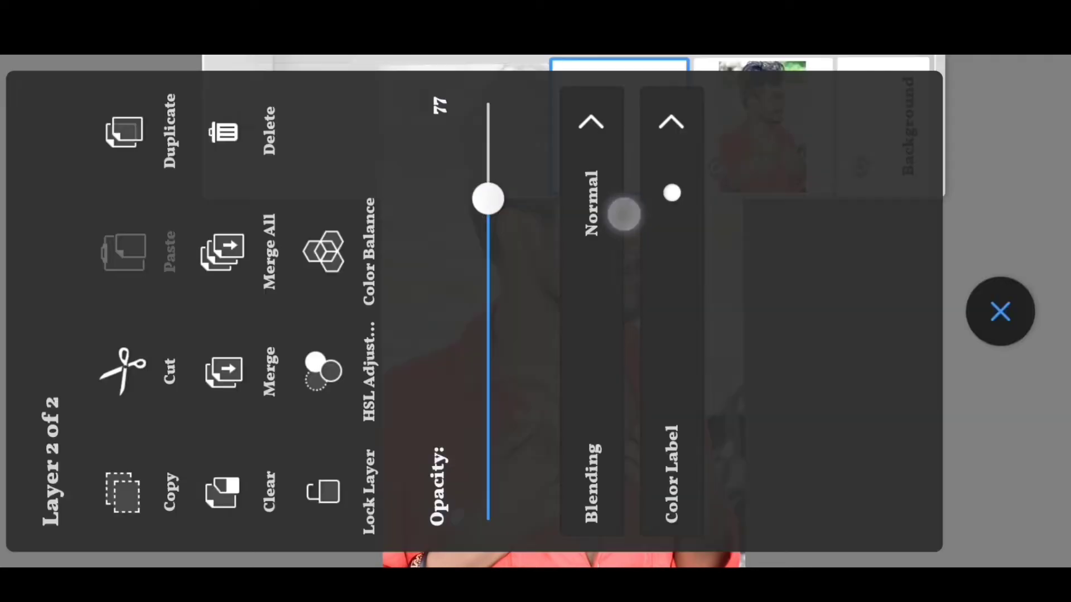
{"action": "left_click", "coordinate": [1000, 312]}
{"action": "left_click", "coordinate": [780, 328]}
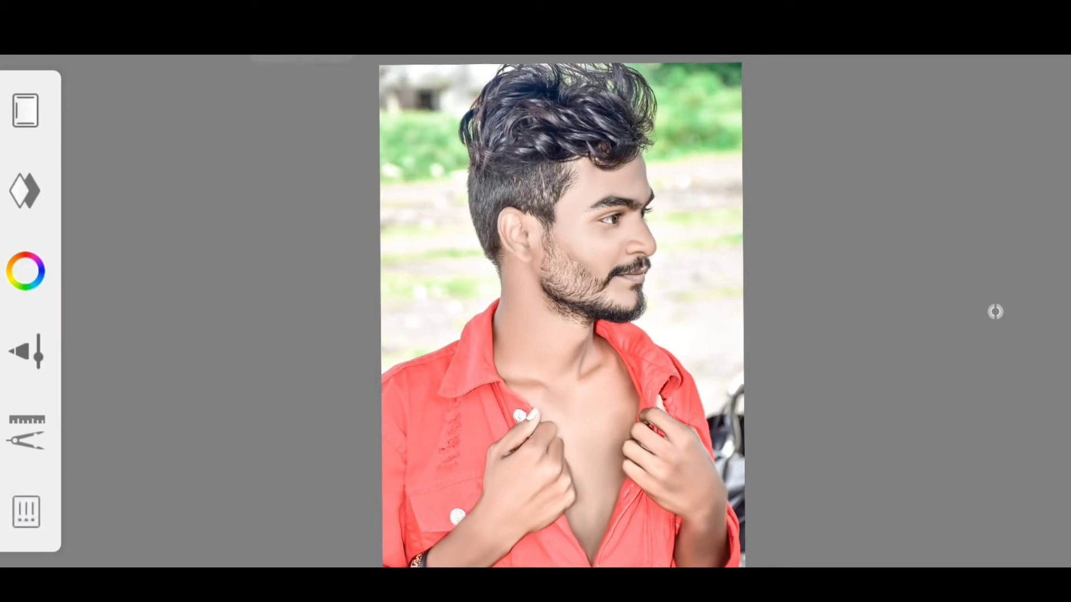
Restore the top layer's opacity to 100 and close the layers list
{"action": "left_click", "coordinate": [996, 312]}
{"action": "left_click", "coordinate": [619, 126]}
{"action": "left_click_drag", "start_coordinate": [496, 215], "coordinate": [488, 100]}
{"action": "left_click", "coordinate": [999, 310]}
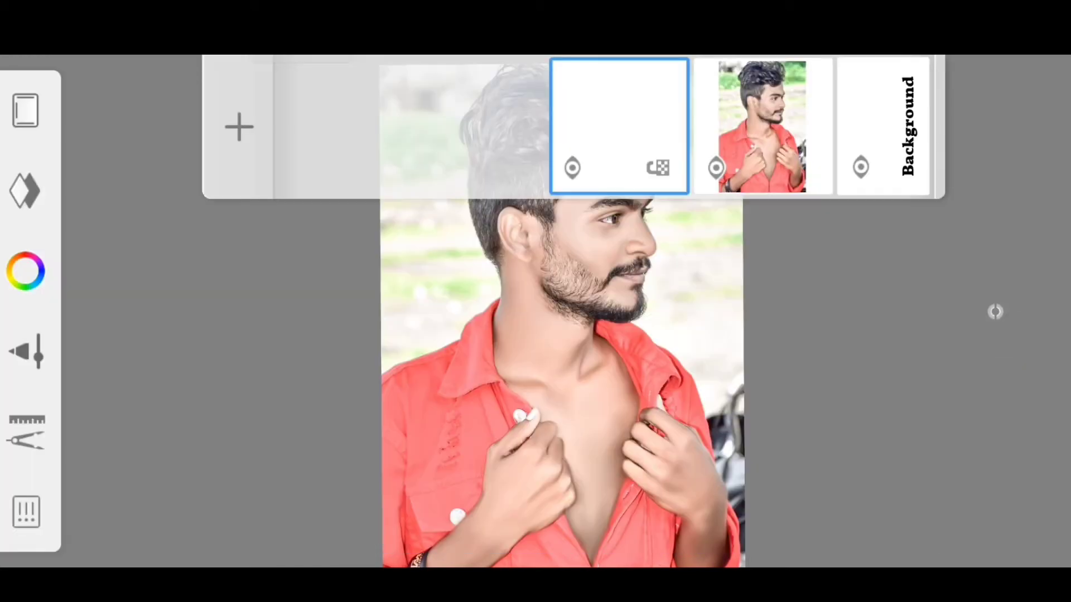
{"action": "left_click", "coordinate": [779, 328]}
Paint pink over the neck skin
{"action": "scroll", "coordinate": [541, 223], "scroll_direction": "up", "scroll_amount": 5}
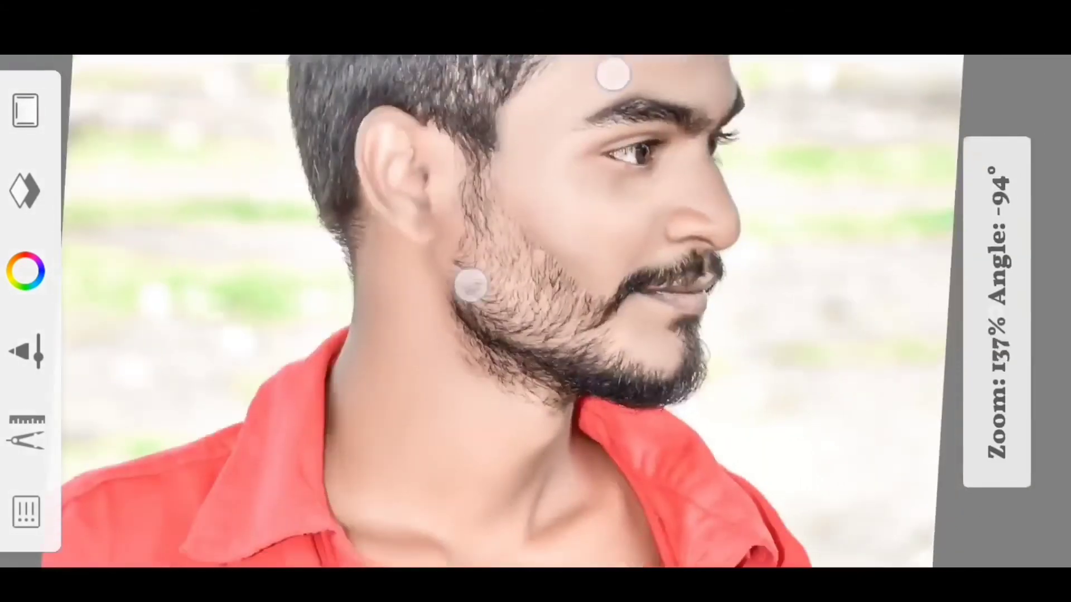
{"action": "scroll", "coordinate": [542, 180], "scroll_direction": "up", "scroll_amount": 3}
{"action": "scroll", "coordinate": [525, 231], "scroll_direction": "up", "scroll_amount": 3}
{"action": "left_click_drag", "start_coordinate": [383, 147], "coordinate": [339, 477]}
{"action": "scroll", "coordinate": [535, 313], "scroll_direction": "up", "scroll_amount": 2}
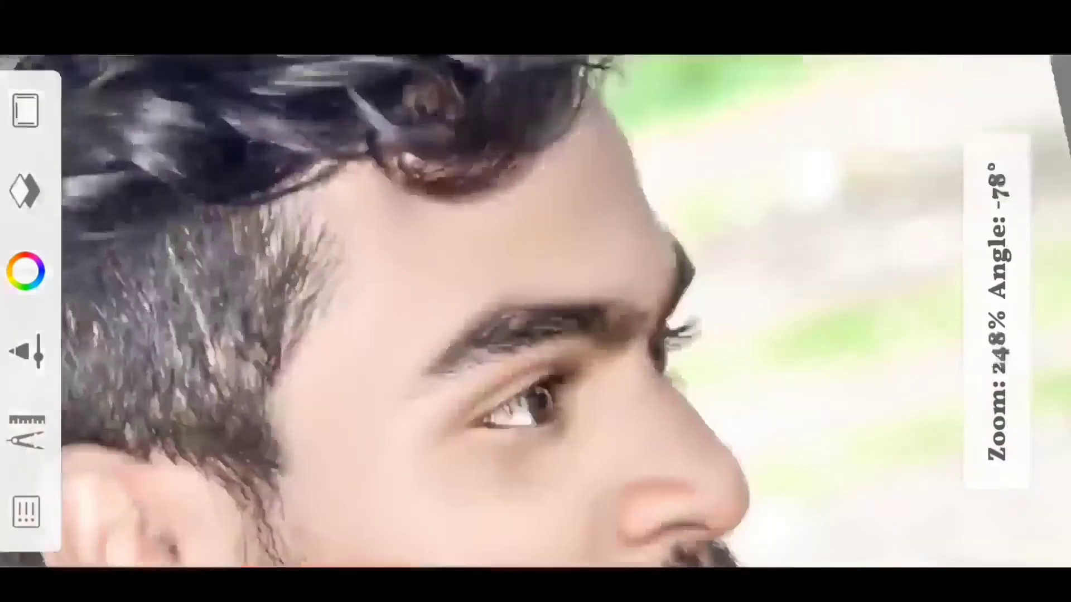
{"action": "scroll", "coordinate": [536, 312], "scroll_direction": "down", "scroll_amount": 2}
{"action": "left_click_drag", "start_coordinate": [530, 148], "coordinate": [504, 251]}
{"action": "left_click_drag", "start_coordinate": [564, 93], "coordinate": [538, 214]}
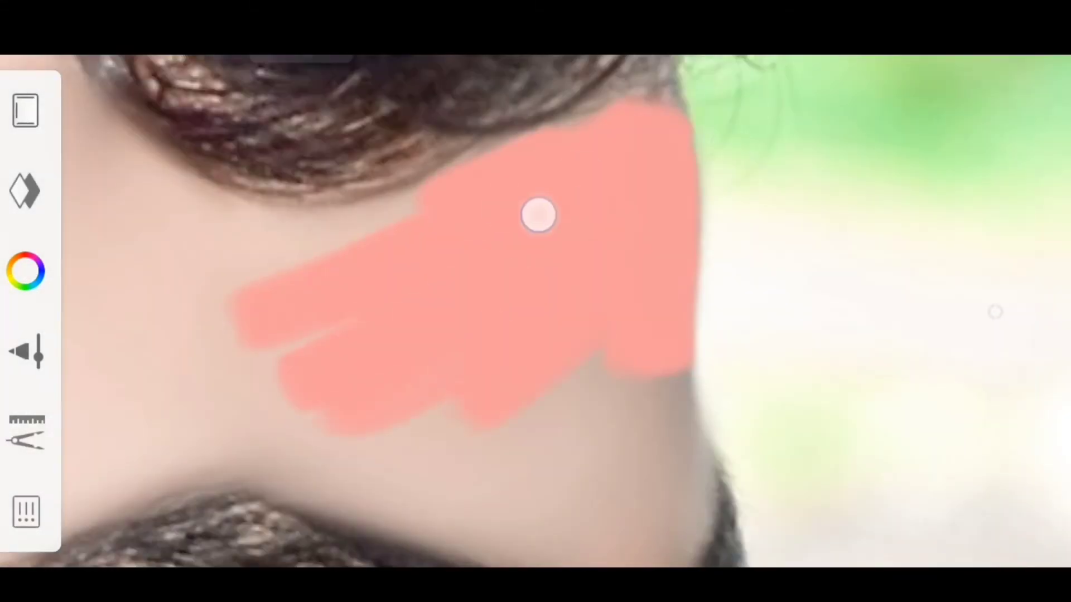
{"action": "scroll", "coordinate": [535, 313], "scroll_direction": "down", "scroll_amount": 2}
{"action": "scroll", "coordinate": [536, 312], "scroll_direction": "up", "scroll_amount": 2}
Paint the forehead skin pink down to the eyebrow, filling the remaining gap
{"action": "left_click_drag", "start_coordinate": [389, 218], "coordinate": [643, 222]}
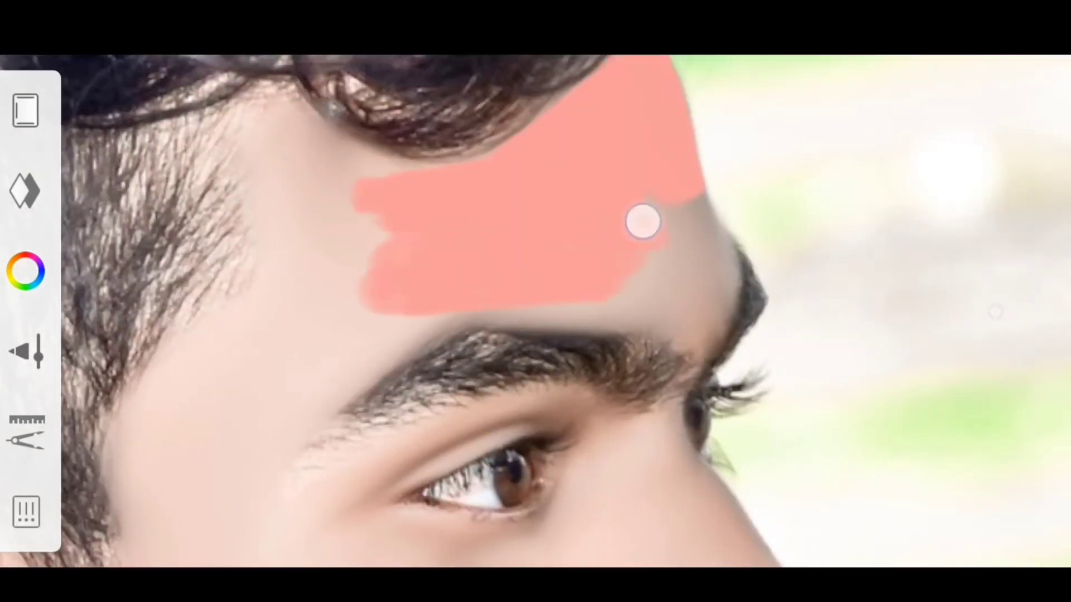
{"action": "scroll", "coordinate": [536, 313], "scroll_direction": "up", "scroll_amount": 2}
{"action": "mouse_move", "coordinate": [671, 380]}
{"action": "left_mouse_down"}
{"action": "mouse_move", "coordinate": [480, 329]}
{"action": "mouse_move", "coordinate": [657, 323]}
{"action": "left_mouse_up"}
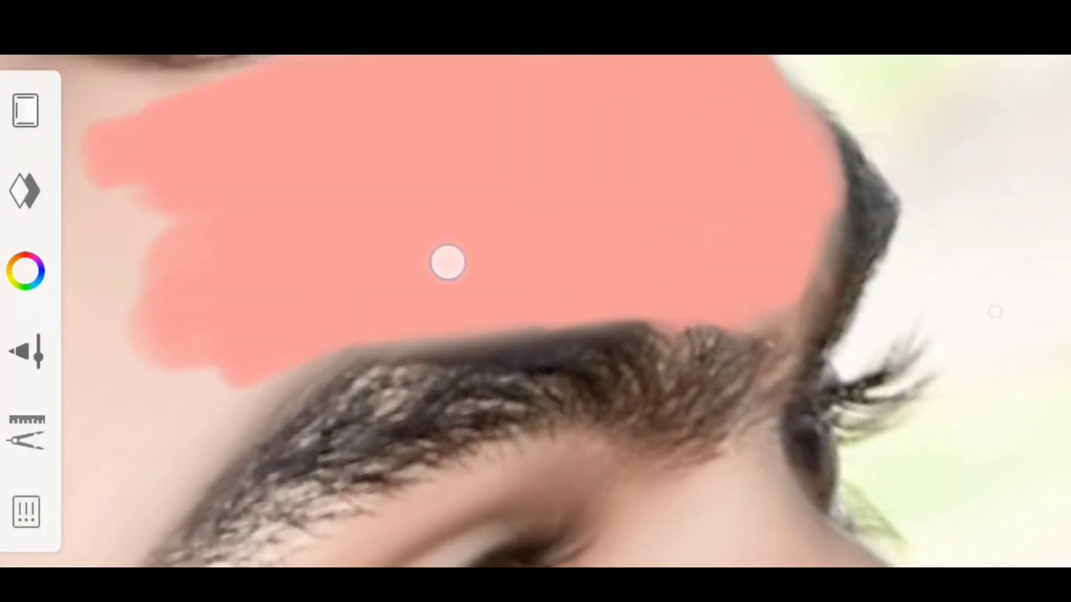
{"action": "scroll", "coordinate": [440, 259], "scroll_direction": "down", "scroll_amount": 2}
{"action": "scroll", "coordinate": [583, 251], "scroll_direction": "up", "scroll_amount": 3}
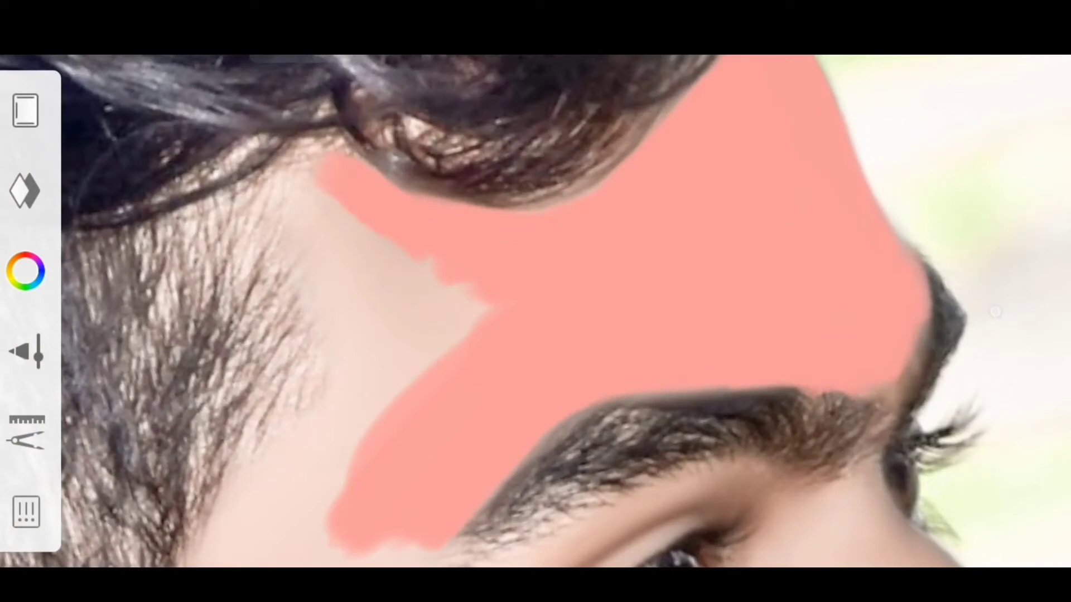
{"action": "mouse_move", "coordinate": [312, 235]}
{"action": "left_mouse_down"}
{"action": "mouse_move", "coordinate": [440, 373]}
{"action": "mouse_move", "coordinate": [291, 241]}
{"action": "left_mouse_up"}
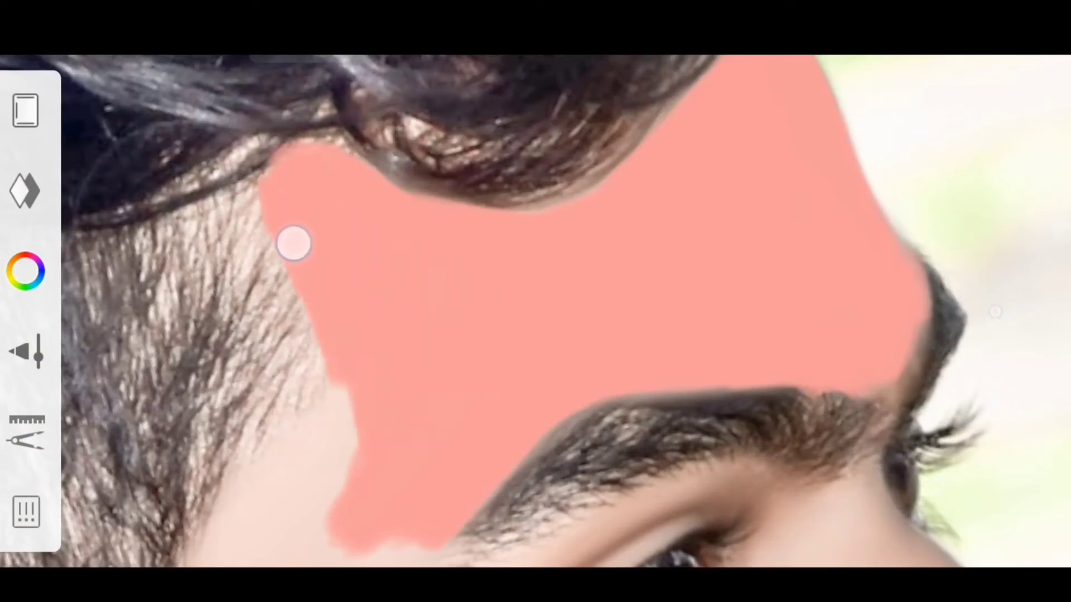
{"action": "scroll", "coordinate": [535, 313], "scroll_direction": "down", "scroll_amount": 3}
{"action": "scroll", "coordinate": [371, 233], "scroll_direction": "down", "scroll_amount": 3}
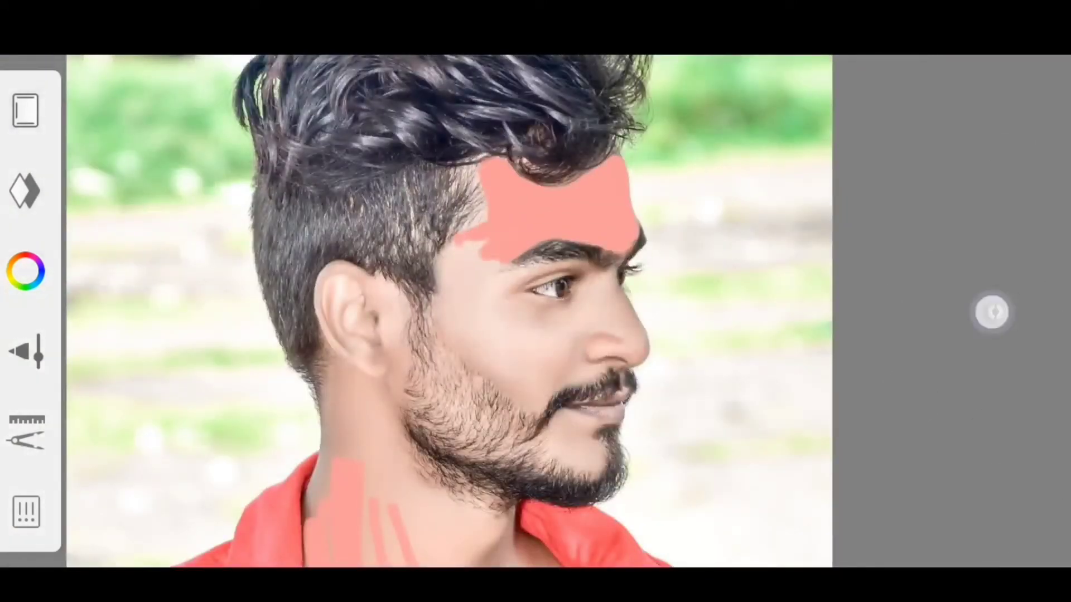
{"action": "scroll", "coordinate": [542, 299], "scroll_direction": "up", "scroll_amount": 3}
Clean up the pink near the hairline and remove stray paint beyond the skin edge
{"action": "left_click_drag", "start_coordinate": [542, 298], "coordinate": [438, 363]}
{"action": "scroll", "coordinate": [669, 223], "scroll_direction": "down", "scroll_amount": 2}
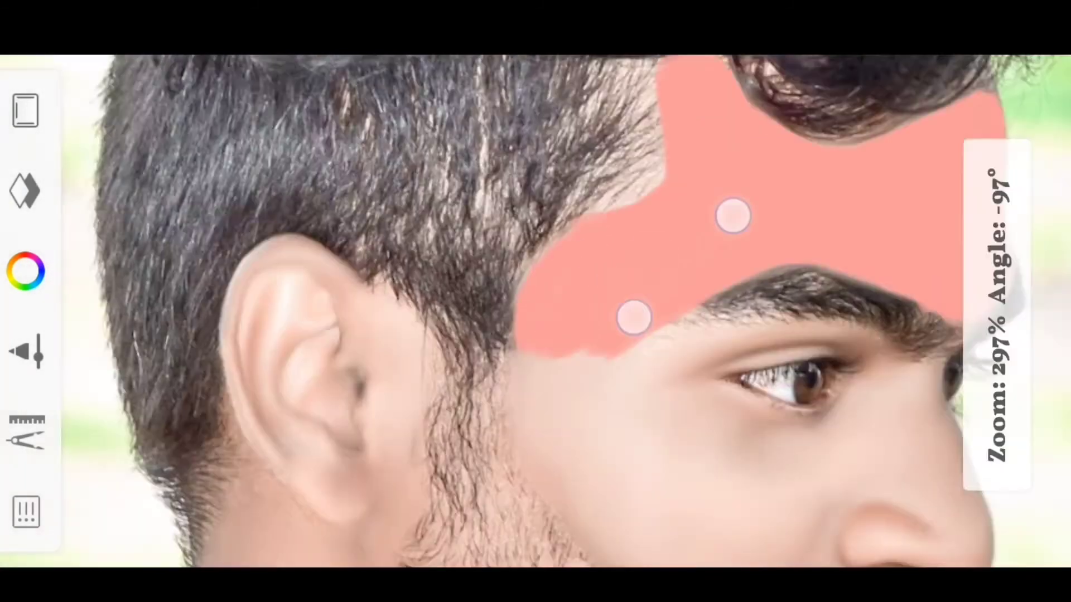
{"action": "scroll", "coordinate": [642, 251], "scroll_direction": "up", "scroll_amount": 3}
{"action": "scroll", "coordinate": [630, 231], "scroll_direction": "up", "scroll_amount": 2}
{"action": "left_click_drag", "start_coordinate": [636, 240], "coordinate": [669, 402]}
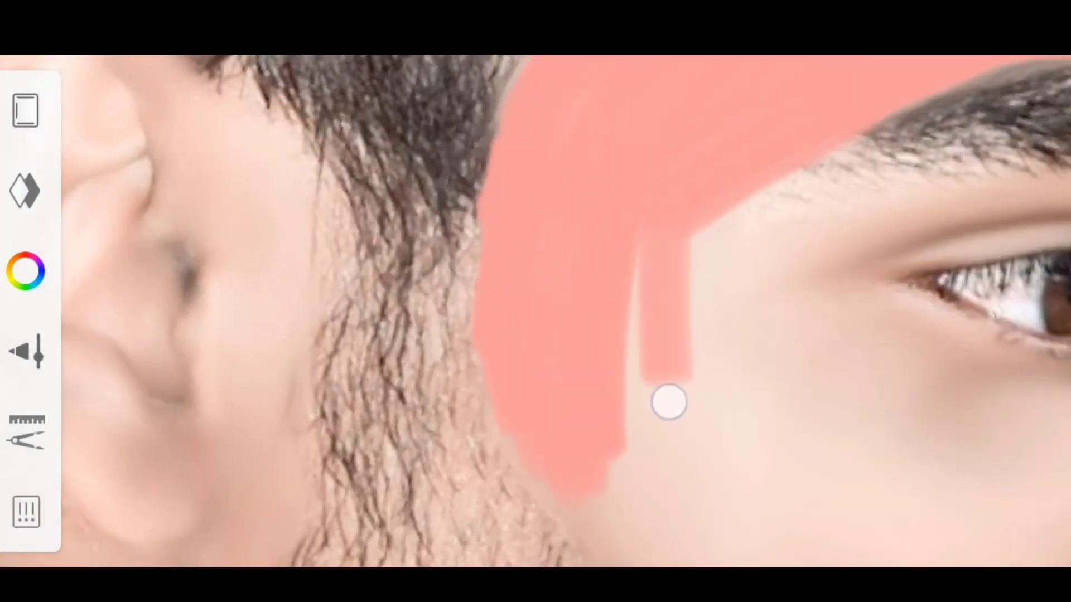
{"action": "scroll", "coordinate": [669, 402], "scroll_direction": "down", "scroll_amount": 3}
{"action": "scroll", "coordinate": [536, 312], "scroll_direction": "up", "scroll_amount": 2}
Restore the cheek patch and paint pink over the cheek and around the eye
{"action": "key", "text": "ctrl+z"}
{"action": "scroll", "coordinate": [491, 296], "scroll_direction": "up", "scroll_amount": 3}
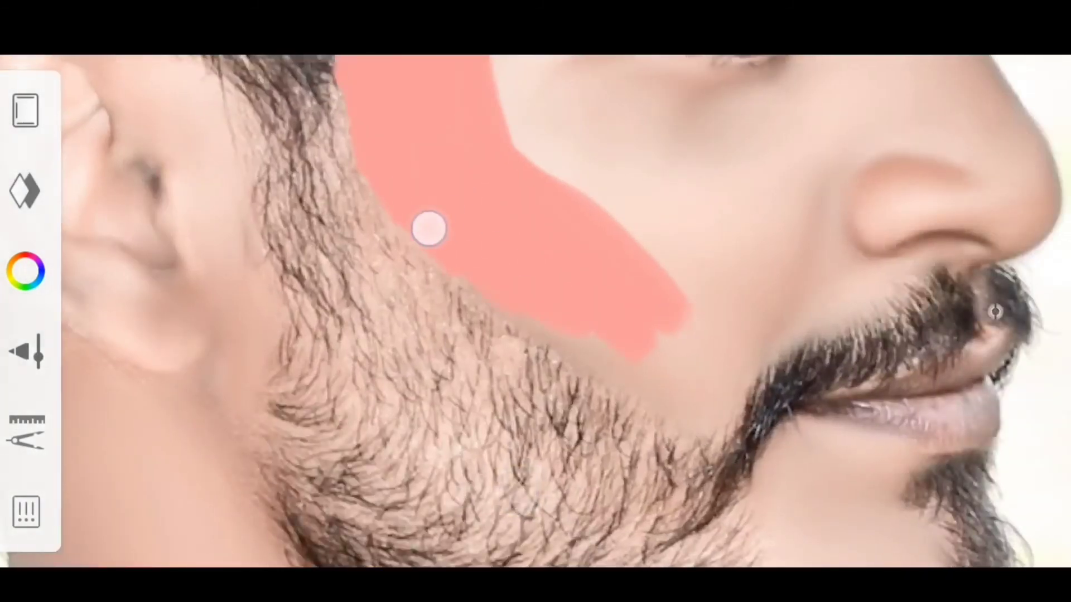
{"action": "left_click_drag", "start_coordinate": [630, 361], "coordinate": [674, 234]}
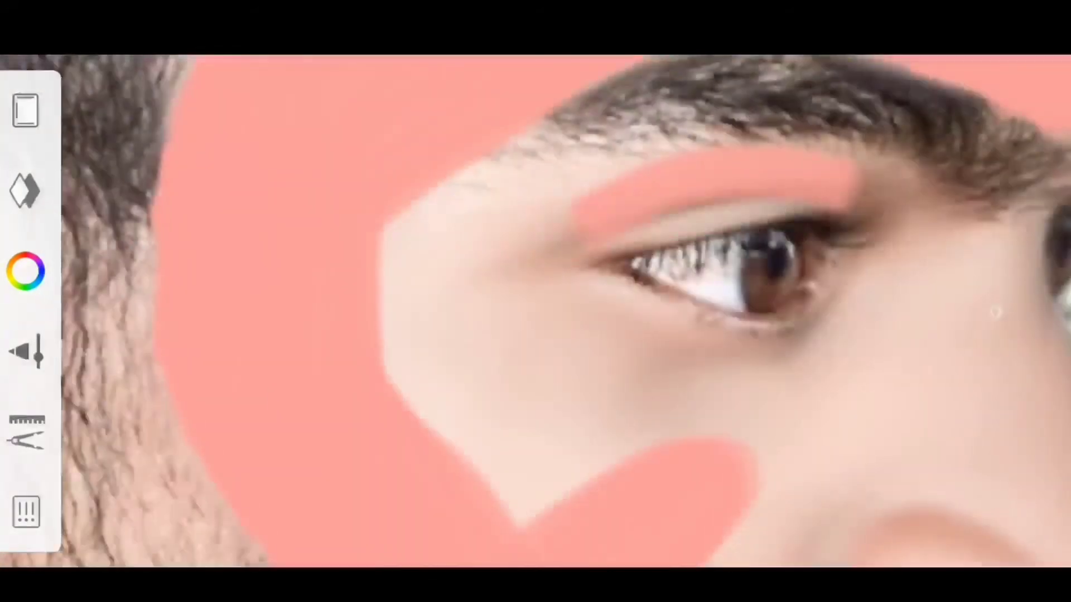
{"action": "left_click_drag", "start_coordinate": [746, 184], "coordinate": [403, 294]}
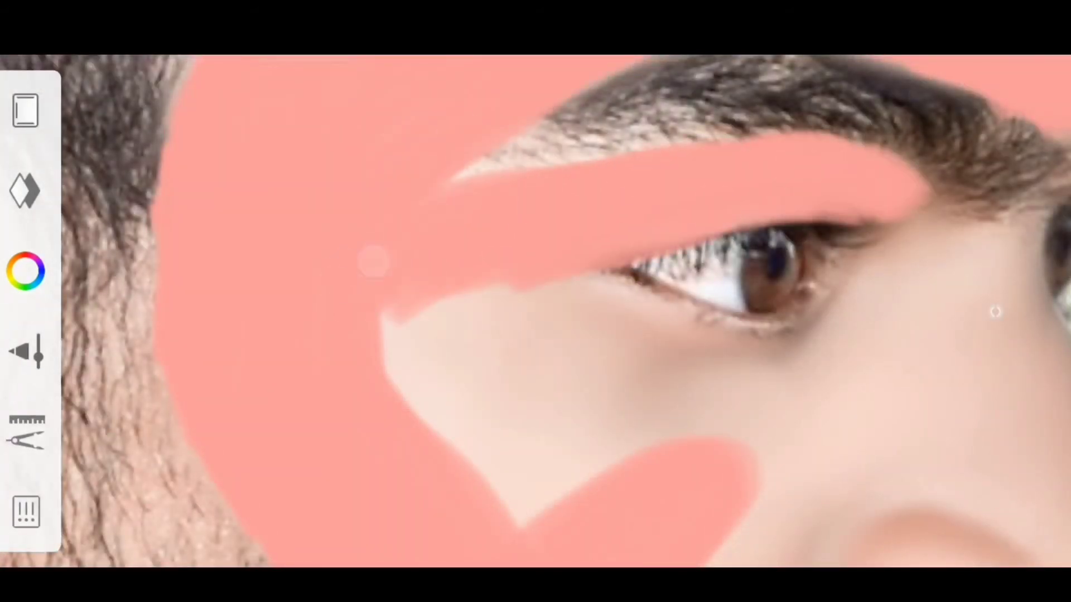
{"action": "left_click_drag", "start_coordinate": [374, 261], "coordinate": [469, 435]}
{"action": "scroll", "coordinate": [445, 364], "scroll_direction": "down", "scroll_amount": 2}
{"action": "scroll", "coordinate": [467, 372], "scroll_direction": "up", "scroll_amount": 2}
{"action": "left_click_drag", "start_coordinate": [468, 301], "coordinate": [681, 245]}
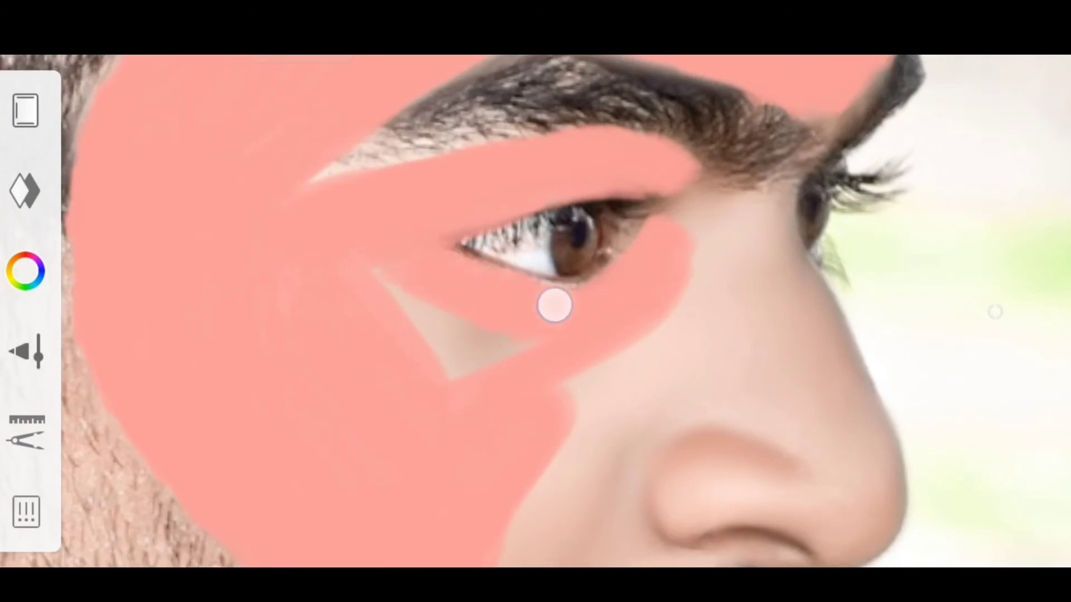
{"action": "left_click_drag", "start_coordinate": [555, 306], "coordinate": [507, 368]}
Paint pink down the nose, its edge, and the strip beside the mustache
{"action": "scroll", "coordinate": [613, 313], "scroll_direction": "down", "scroll_amount": 2}
{"action": "scroll", "coordinate": [614, 312], "scroll_direction": "up", "scroll_amount": 2}
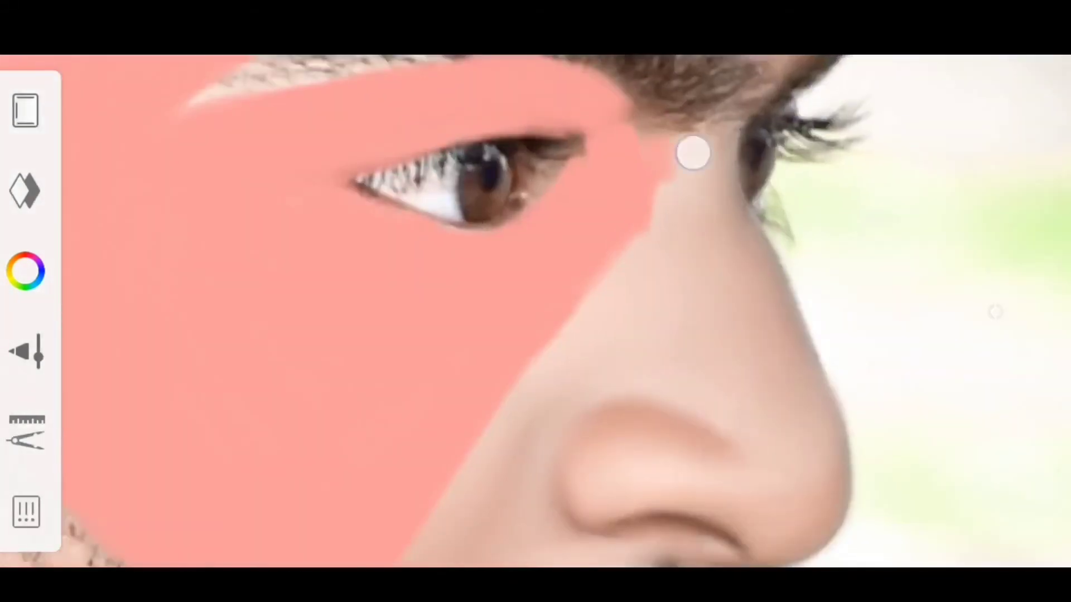
{"action": "mouse_move", "coordinate": [691, 153]}
{"action": "left_mouse_down"}
{"action": "mouse_move", "coordinate": [792, 363]}
{"action": "mouse_move", "coordinate": [696, 407]}
{"action": "left_mouse_up"}
{"action": "scroll", "coordinate": [614, 313], "scroll_direction": "down", "scroll_amount": 2}
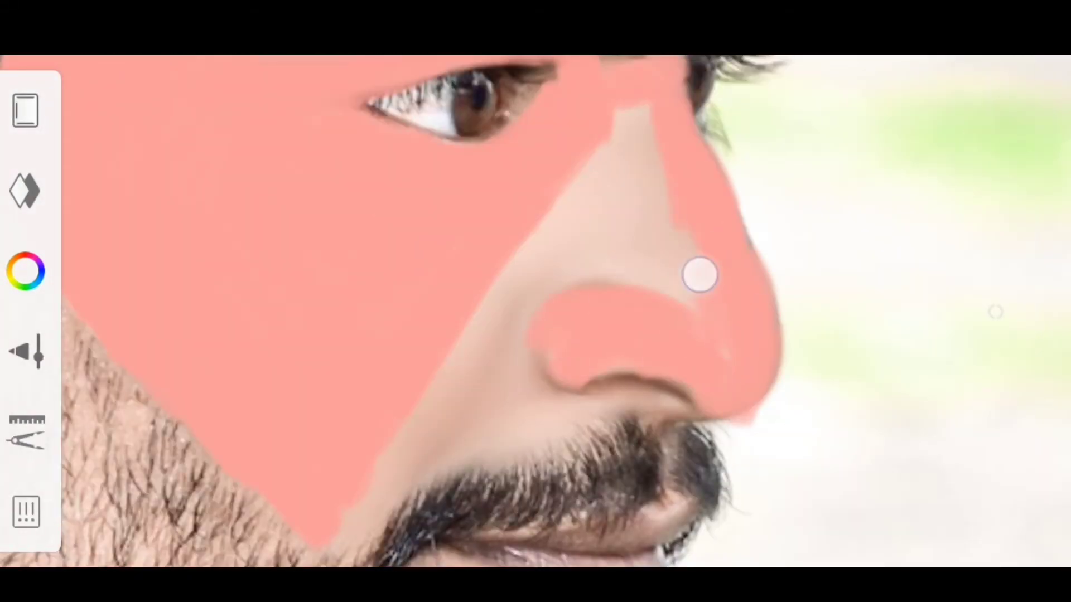
{"action": "left_click_drag", "start_coordinate": [700, 274], "coordinate": [475, 357]}
{"action": "left_click_drag", "start_coordinate": [457, 444], "coordinate": [391, 491]}
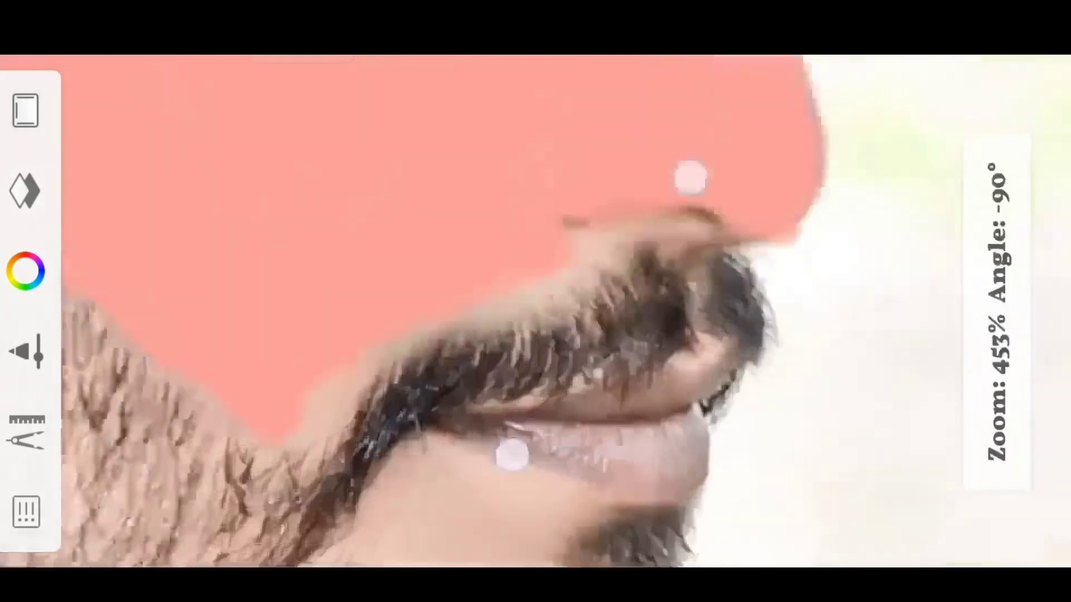
{"action": "scroll", "coordinate": [597, 313], "scroll_direction": "up", "scroll_amount": 3}
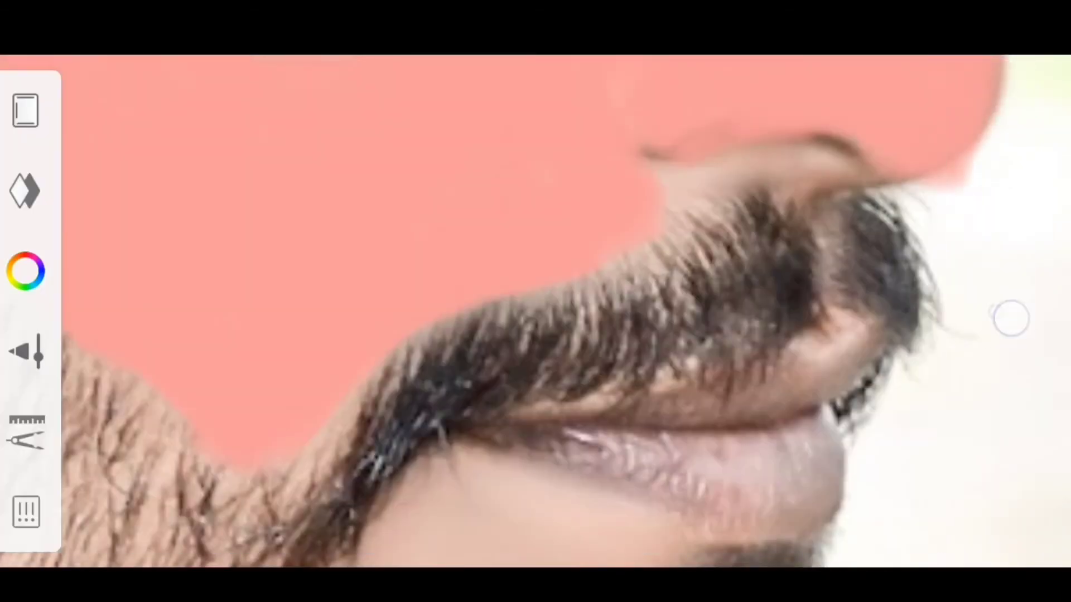
{"action": "scroll", "coordinate": [614, 312], "scroll_direction": "up", "scroll_amount": 2}
{"action": "left_click_drag", "start_coordinate": [837, 184], "coordinate": [729, 196]}
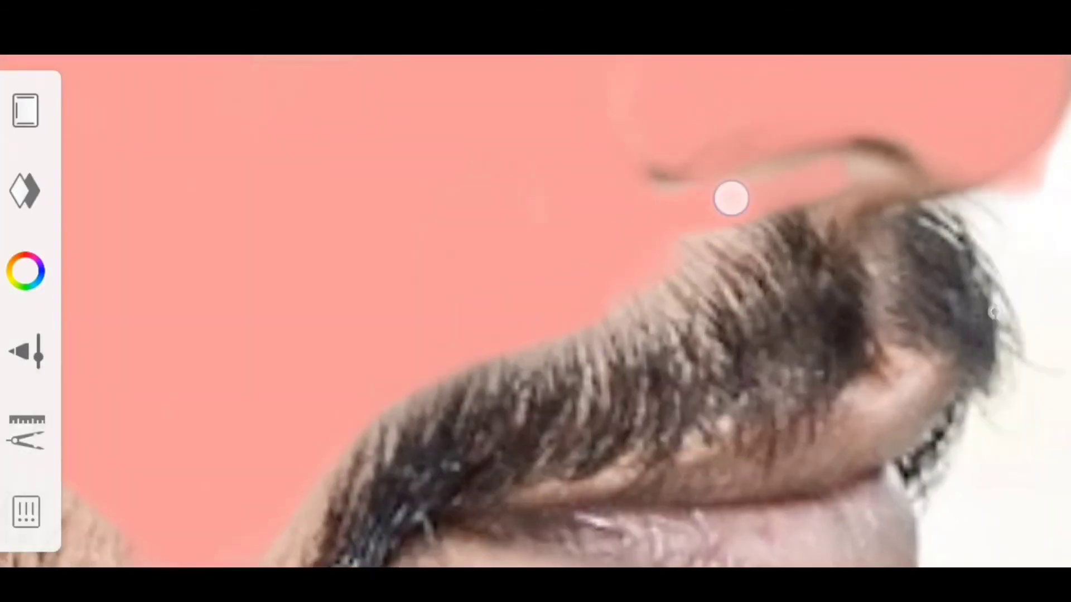
Paint pink over the skin below the lower lip
{"action": "scroll", "coordinate": [478, 353], "scroll_direction": "up", "scroll_amount": 3}
{"action": "scroll", "coordinate": [390, 391], "scroll_direction": "down", "scroll_amount": 2}
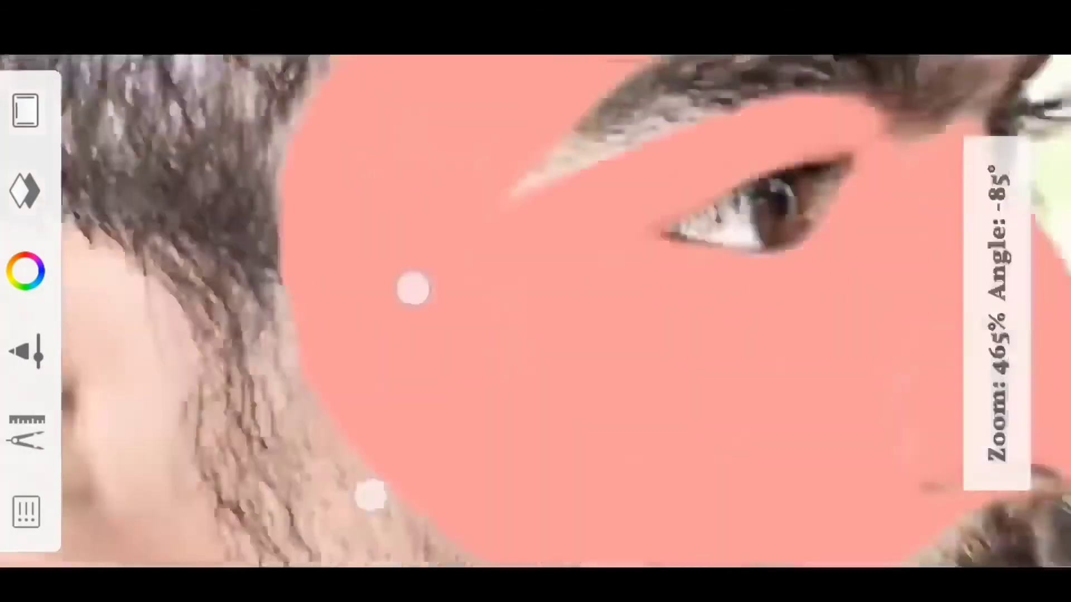
{"action": "scroll", "coordinate": [391, 391], "scroll_direction": "down", "scroll_amount": 5}
{"action": "scroll", "coordinate": [536, 312], "scroll_direction": "up", "scroll_amount": 5}
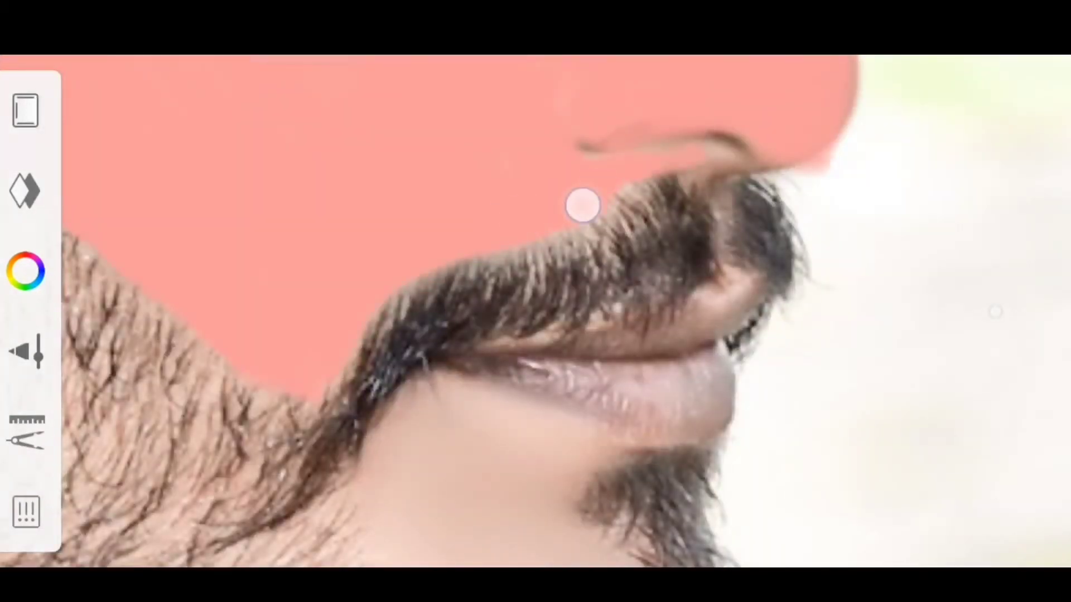
{"action": "scroll", "coordinate": [581, 205], "scroll_direction": "down", "scroll_amount": 3}
{"action": "mouse_move", "coordinate": [463, 263]}
{"action": "left_mouse_down"}
{"action": "mouse_move", "coordinate": [459, 407]}
{"action": "mouse_move", "coordinate": [592, 312]}
{"action": "left_mouse_up"}
{"action": "scroll", "coordinate": [463, 334], "scroll_direction": "down", "scroll_amount": 2}
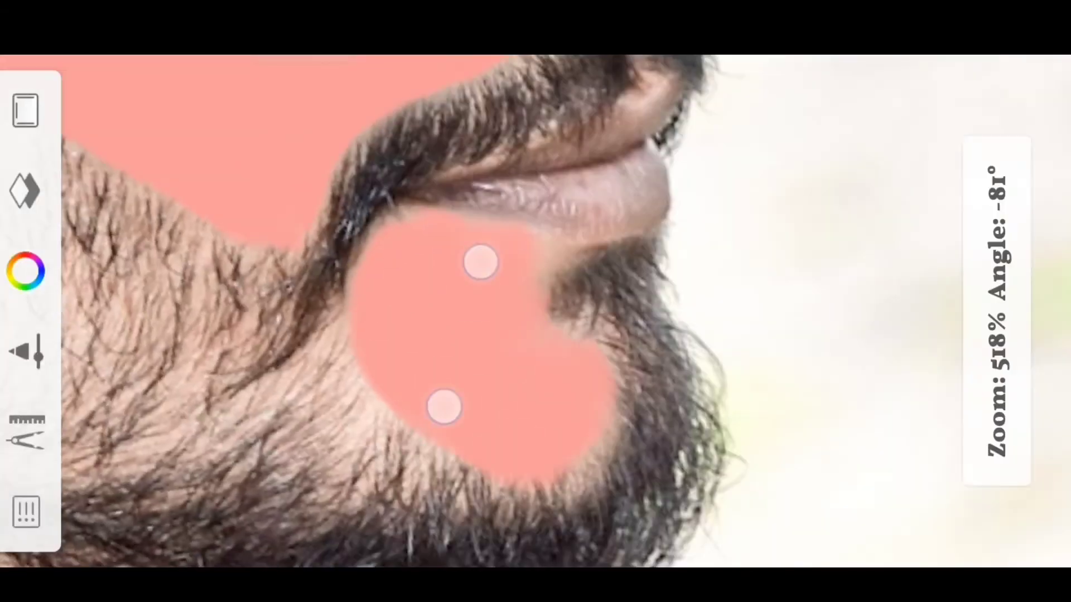
{"action": "scroll", "coordinate": [461, 286], "scroll_direction": "down", "scroll_amount": 5}
{"action": "scroll", "coordinate": [394, 400], "scroll_direction": "up", "scroll_amount": 4}
Dismiss the tip and paint pink over the ear, jaw and neck
{"action": "left_click_drag", "start_coordinate": [394, 399], "coordinate": [424, 335]}
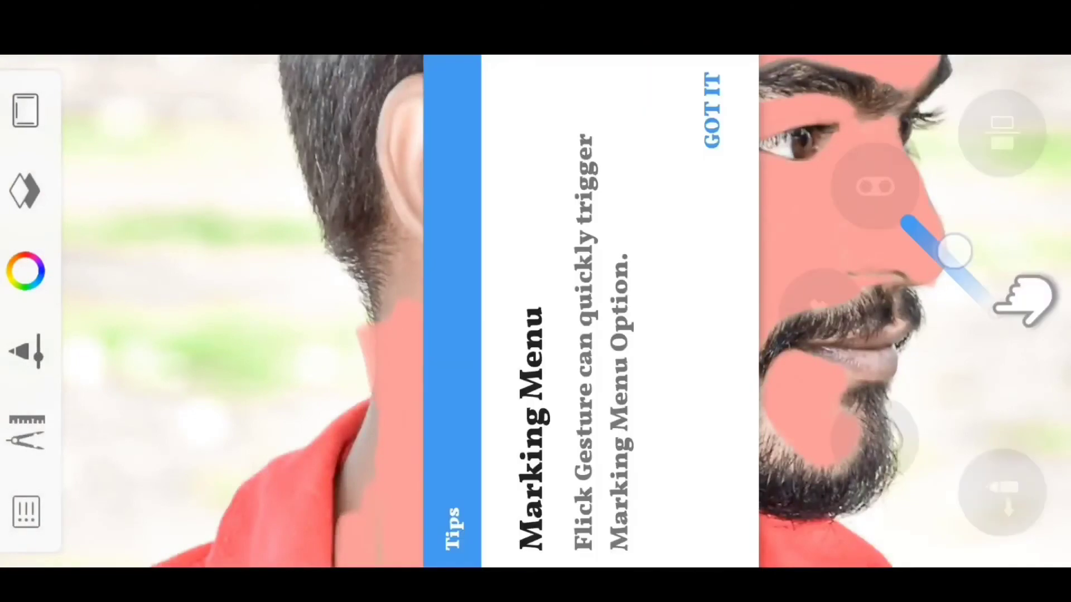
{"action": "left_click", "coordinate": [711, 125]}
{"action": "scroll", "coordinate": [502, 279], "scroll_direction": "up", "scroll_amount": 4}
{"action": "mouse_move", "coordinate": [507, 447]}
{"action": "left_mouse_down"}
{"action": "mouse_move", "coordinate": [433, 122]}
{"action": "mouse_move", "coordinate": [345, 354]}
{"action": "left_mouse_up"}
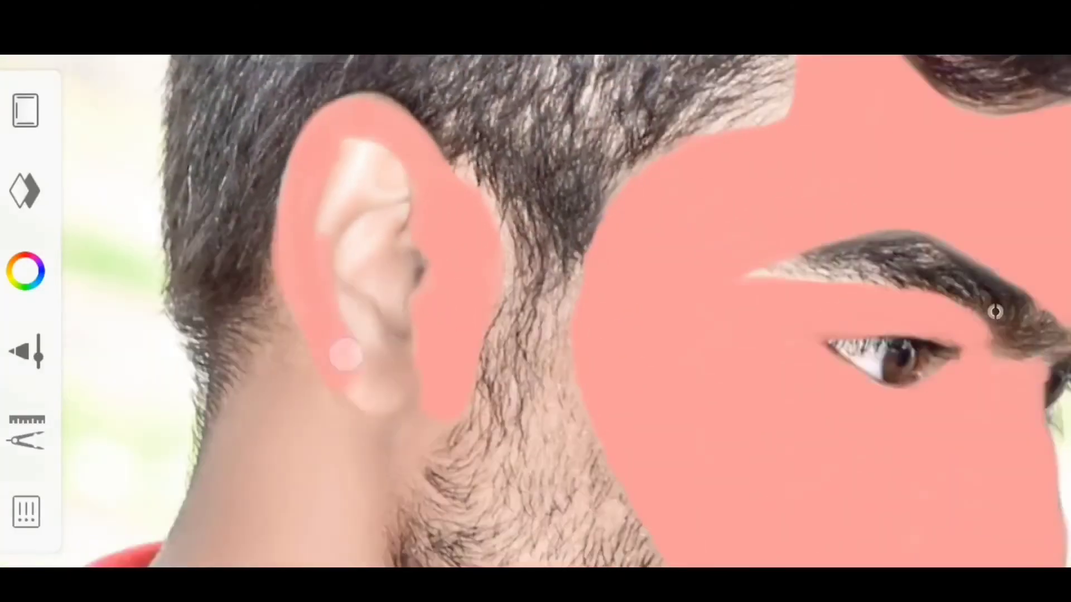
{"action": "left_click_drag", "start_coordinate": [399, 190], "coordinate": [402, 346]}
{"action": "scroll", "coordinate": [502, 279], "scroll_direction": "down", "scroll_amount": 3}
{"action": "left_click_drag", "start_coordinate": [334, 279], "coordinate": [306, 339]}
{"action": "scroll", "coordinate": [378, 375], "scroll_direction": "up", "scroll_amount": 3}
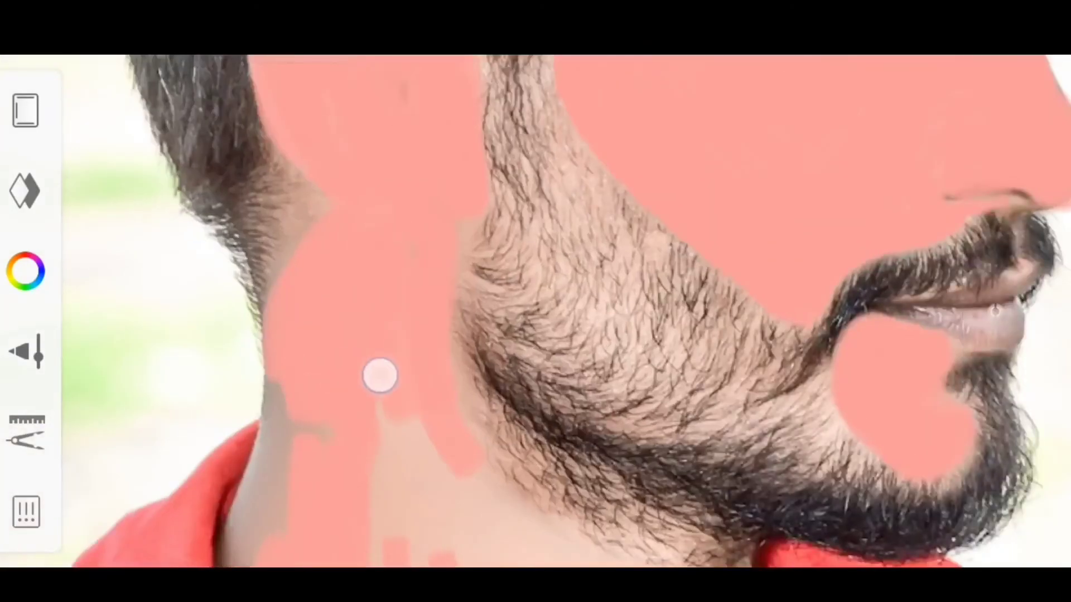
{"action": "left_click_drag", "start_coordinate": [378, 376], "coordinate": [261, 392]}
{"action": "scroll", "coordinate": [260, 392], "scroll_direction": "down", "scroll_amount": 3}
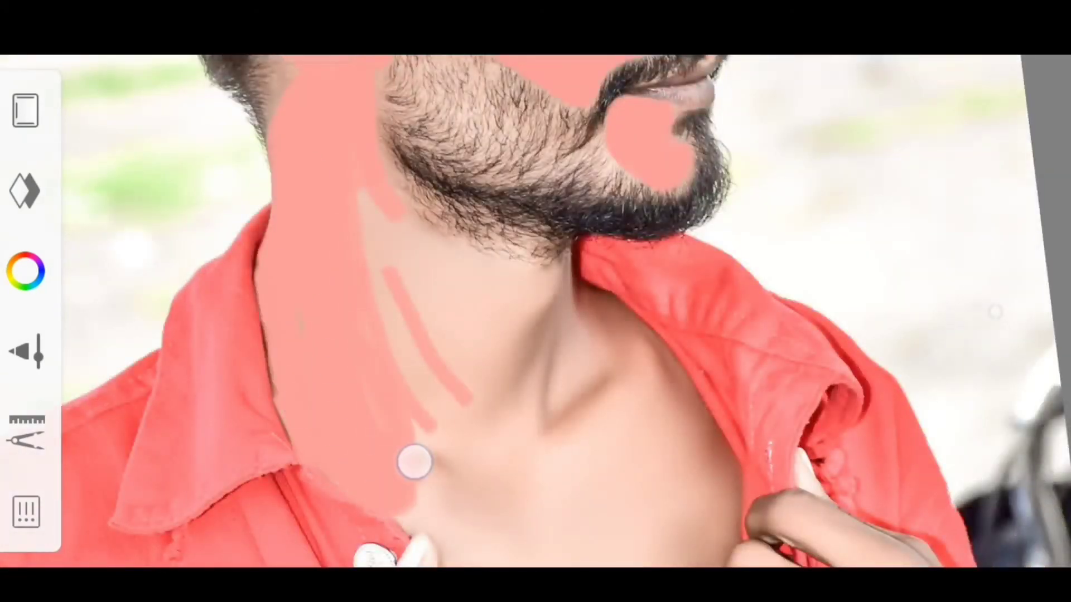
{"action": "scroll", "coordinate": [414, 462], "scroll_direction": "down", "scroll_amount": 3}
{"action": "mouse_move", "coordinate": [363, 263]}
{"action": "left_mouse_down"}
{"action": "mouse_move", "coordinate": [394, 287]}
{"action": "mouse_move", "coordinate": [335, 310]}
{"action": "left_mouse_up"}
Cover the neck and chest skin with pink paint
{"action": "scroll", "coordinate": [334, 310], "scroll_direction": "up", "scroll_amount": 3}
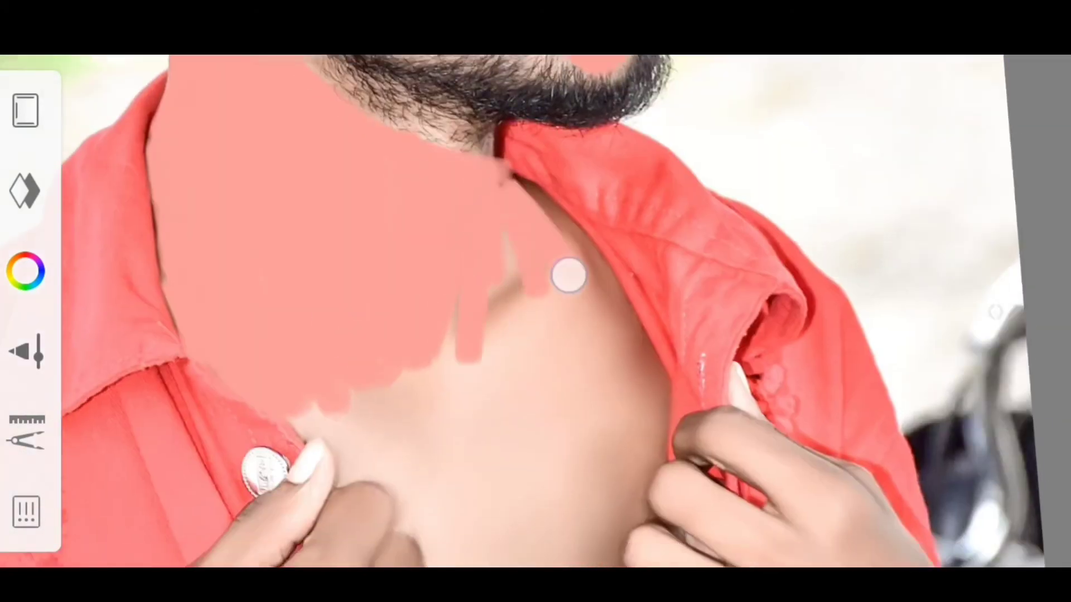
{"action": "scroll", "coordinate": [568, 275], "scroll_direction": "down", "scroll_amount": 3}
{"action": "scroll", "coordinate": [545, 428], "scroll_direction": "up", "scroll_amount": 3}
{"action": "scroll", "coordinate": [545, 428], "scroll_direction": "down", "scroll_amount": 3}
{"action": "left_click_drag", "start_coordinate": [581, 126], "coordinate": [567, 229]}
{"action": "scroll", "coordinate": [567, 229], "scroll_direction": "up", "scroll_amount": 3}
{"action": "mouse_move", "coordinate": [608, 352]}
{"action": "left_mouse_down"}
{"action": "mouse_move", "coordinate": [608, 275]}
{"action": "mouse_move", "coordinate": [440, 497]}
{"action": "left_mouse_up"}
{"action": "scroll", "coordinate": [411, 351], "scroll_direction": "down", "scroll_amount": 3}
{"action": "scroll", "coordinate": [410, 344], "scroll_direction": "up", "scroll_amount": 2}
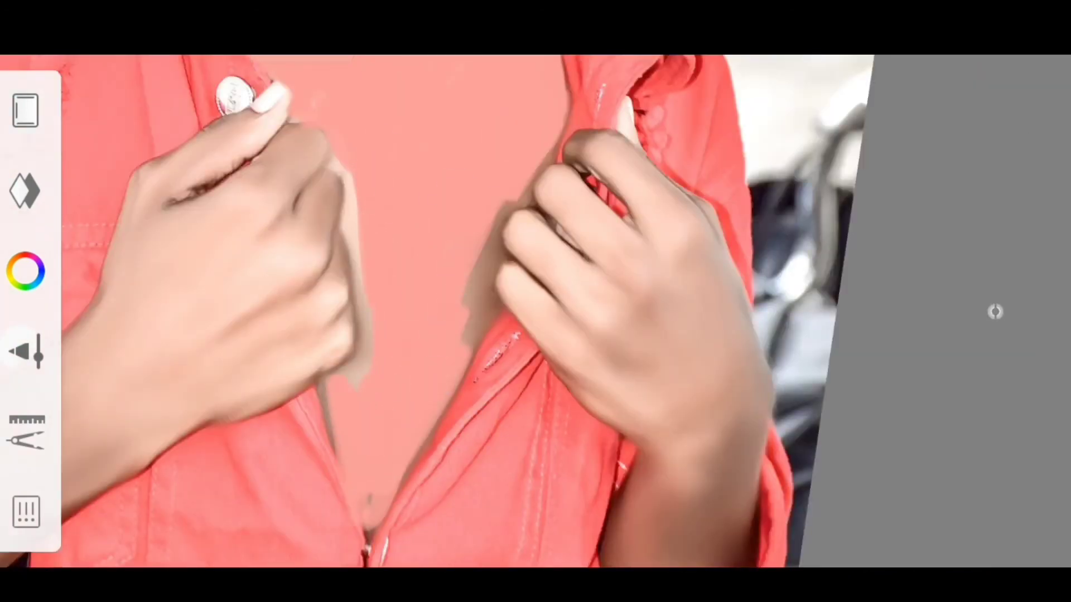
{"action": "scroll", "coordinate": [414, 167], "scroll_direction": "up", "scroll_amount": 2}
{"action": "scroll", "coordinate": [542, 170], "scroll_direction": "up", "scroll_amount": 2}
{"action": "scroll", "coordinate": [327, 212], "scroll_direction": "up", "scroll_amount": 2}
{"action": "scroll", "coordinate": [419, 243], "scroll_direction": "up", "scroll_amount": 2}
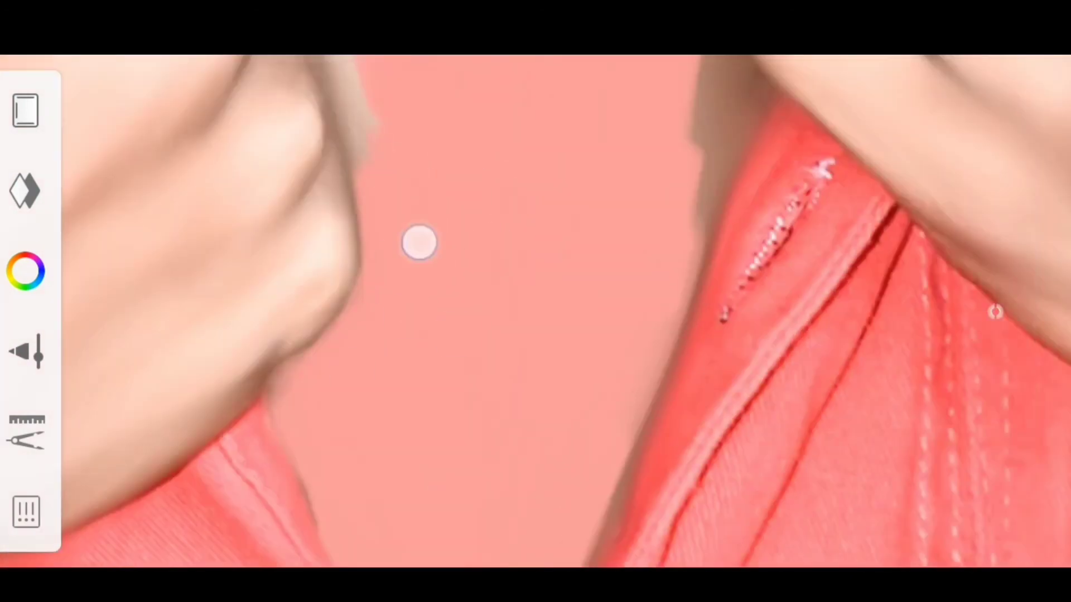
{"action": "scroll", "coordinate": [413, 287], "scroll_direction": "down", "scroll_amount": 2}
{"action": "scroll", "coordinate": [377, 187], "scroll_direction": "down", "scroll_amount": 1}
{"action": "scroll", "coordinate": [361, 122], "scroll_direction": "down", "scroll_amount": 2}
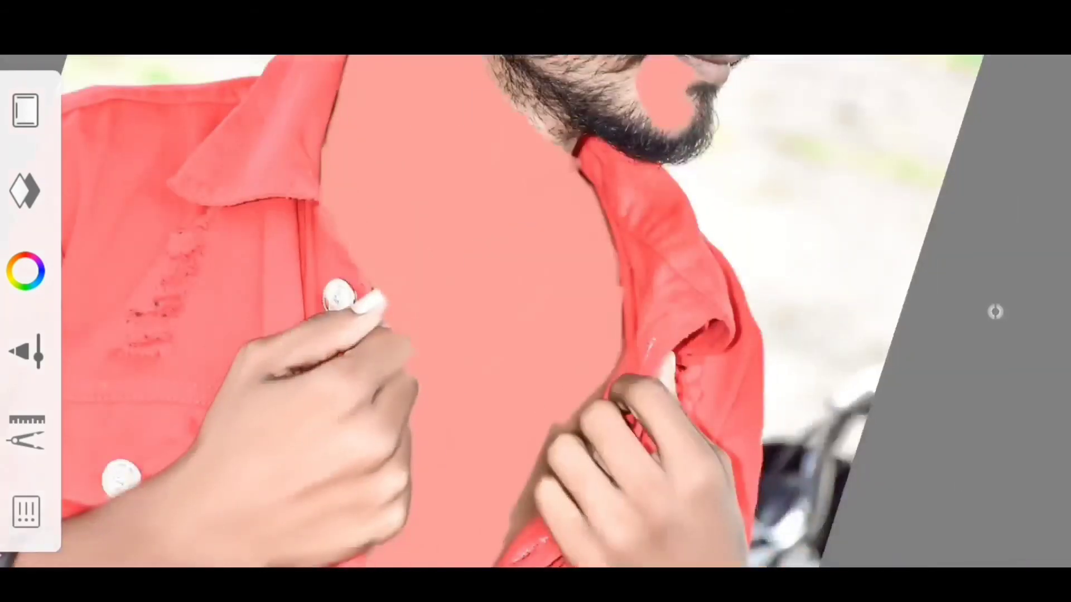
{"action": "scroll", "coordinate": [432, 428], "scroll_direction": "up", "scroll_amount": 3}
{"action": "scroll", "coordinate": [458, 102], "scroll_direction": "up", "scroll_amount": 1}
{"action": "scroll", "coordinate": [458, 102], "scroll_direction": "down", "scroll_amount": 1}
{"action": "scroll", "coordinate": [385, 208], "scroll_direction": "down", "scroll_amount": 1}
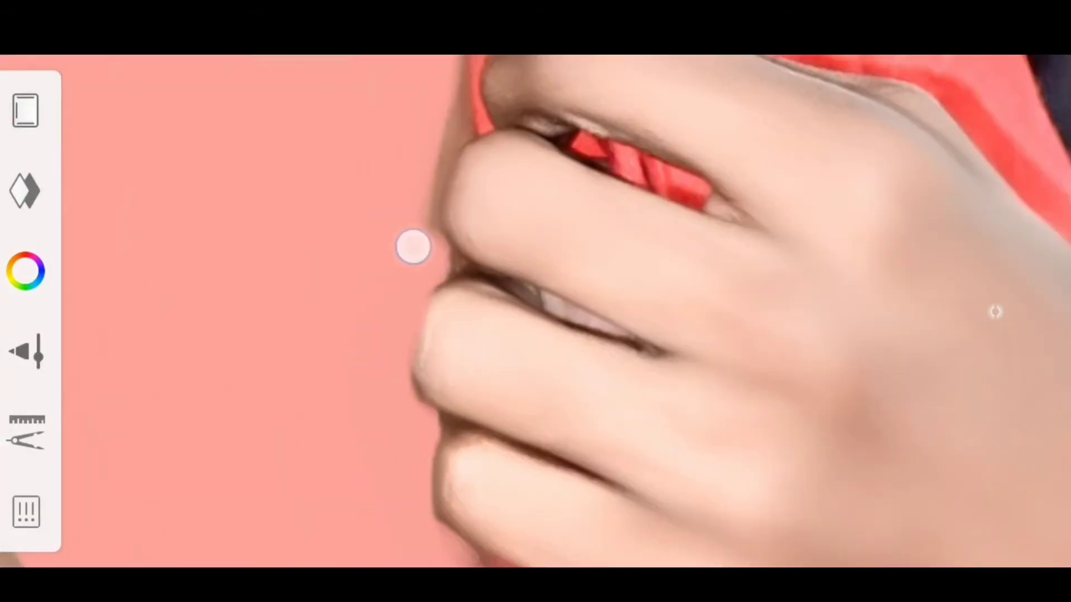
{"action": "scroll", "coordinate": [411, 246], "scroll_direction": "down", "scroll_amount": 1}
{"action": "scroll", "coordinate": [354, 177], "scroll_direction": "down", "scroll_amount": 3}
{"action": "scroll", "coordinate": [580, 134], "scroll_direction": "up", "scroll_amount": 3}
Paint pink over the hand, lower arm and the arm near the wristband
{"action": "mouse_move", "coordinate": [424, 237]}
{"action": "left_mouse_down"}
{"action": "mouse_move", "coordinate": [517, 229]}
{"action": "mouse_move", "coordinate": [335, 391]}
{"action": "mouse_move", "coordinate": [593, 184]}
{"action": "left_mouse_up"}
{"action": "scroll", "coordinate": [593, 184], "scroll_direction": "down", "scroll_amount": 2}
{"action": "scroll", "coordinate": [593, 184], "scroll_direction": "down", "scroll_amount": 1}
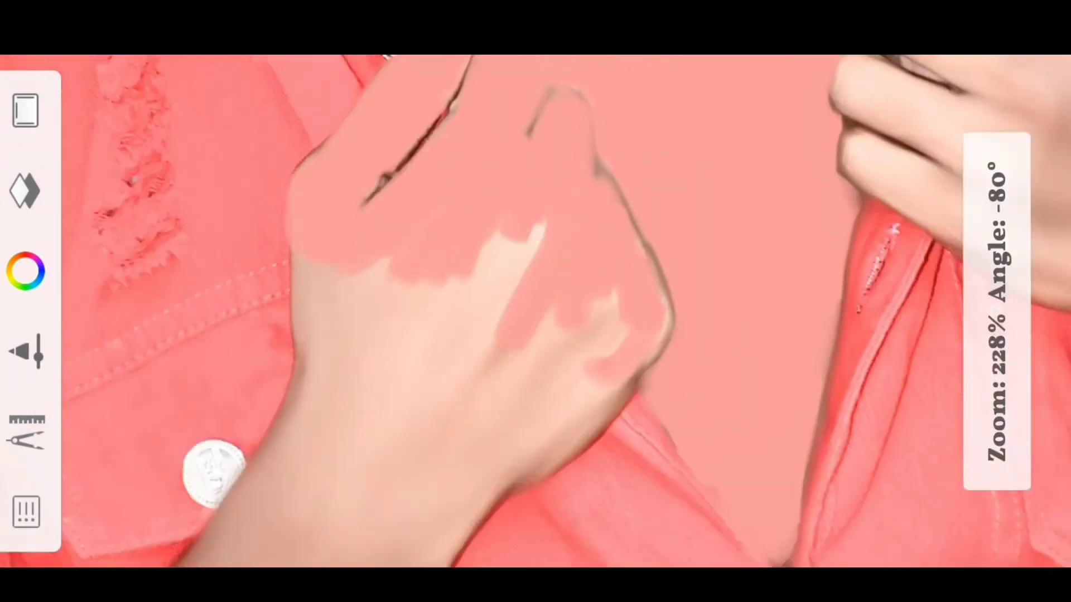
{"action": "mouse_move", "coordinate": [558, 419]}
{"action": "left_mouse_down"}
{"action": "mouse_move", "coordinate": [459, 330]}
{"action": "mouse_move", "coordinate": [331, 255]}
{"action": "left_mouse_up"}
{"action": "scroll", "coordinate": [331, 256], "scroll_direction": "down", "scroll_amount": 2}
{"action": "left_click_drag", "start_coordinate": [333, 416], "coordinate": [293, 277]}
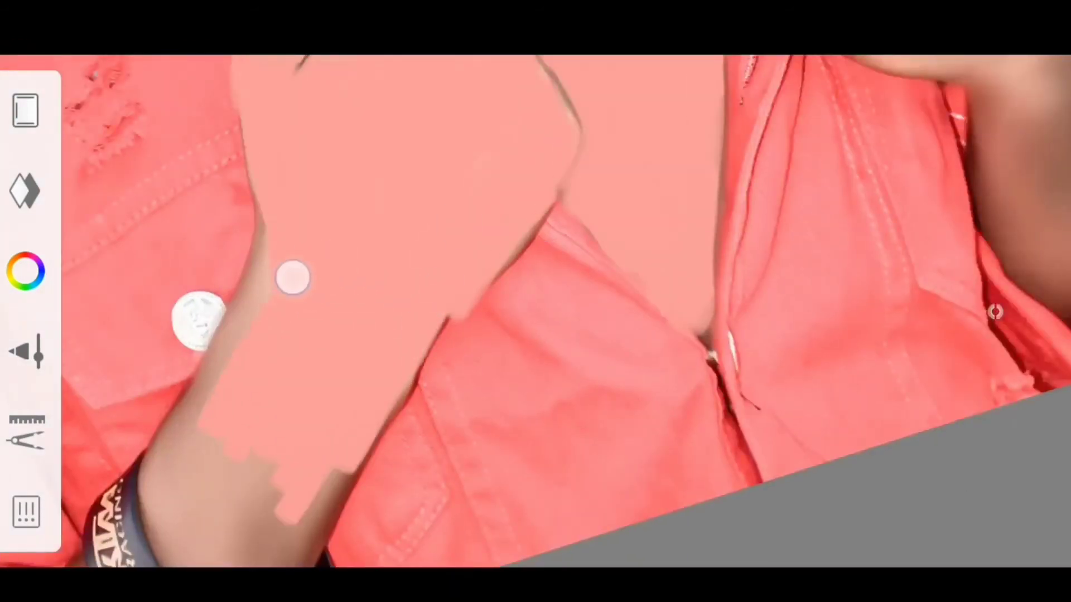
{"action": "scroll", "coordinate": [268, 277], "scroll_direction": "up", "scroll_amount": 2}
{"action": "scroll", "coordinate": [258, 245], "scroll_direction": "up", "scroll_amount": 1}
{"action": "left_click_drag", "start_coordinate": [259, 246], "coordinate": [614, 184]}
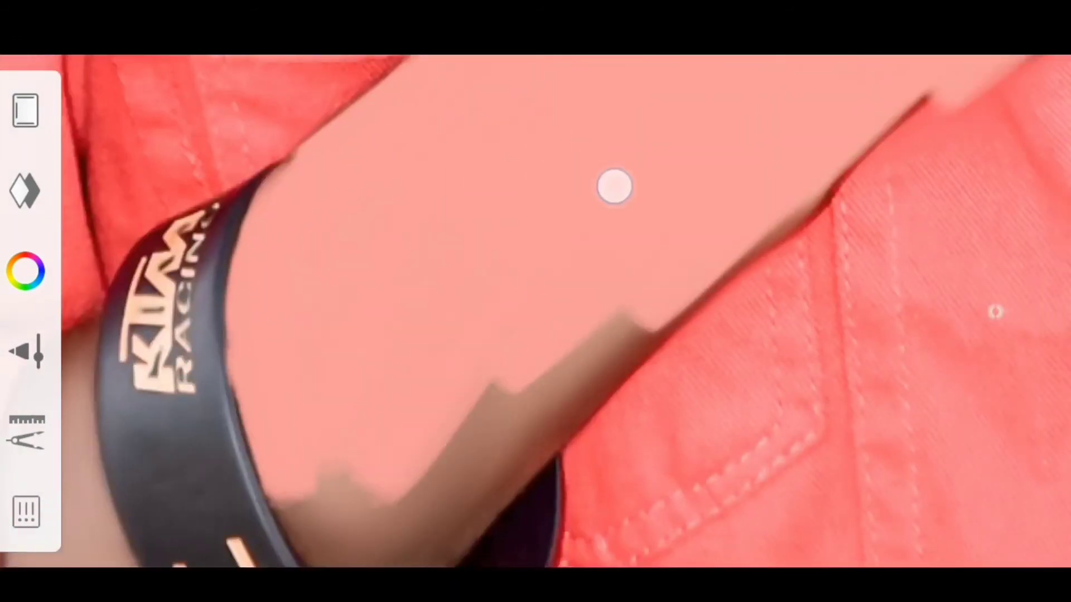
Undo the pink stroke that covered the wristband
{"action": "scroll", "coordinate": [614, 184], "scroll_direction": "up", "scroll_amount": 2}
{"action": "key", "text": "ctrl+z"}
{"action": "scroll", "coordinate": [418, 239], "scroll_direction": "down", "scroll_amount": 2}
{"action": "scroll", "coordinate": [418, 239], "scroll_direction": "up", "scroll_amount": 2}
{"action": "scroll", "coordinate": [517, 550], "scroll_direction": "up", "scroll_amount": 2}
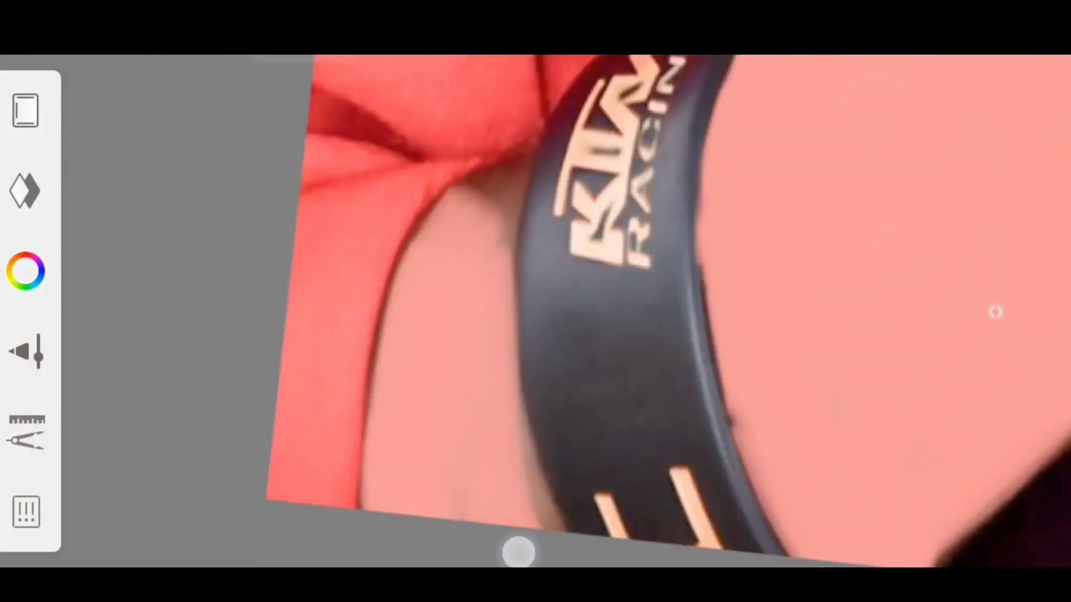
{"action": "scroll", "coordinate": [488, 311], "scroll_direction": "down", "scroll_amount": 2}
Paint pink across the knuckles and the remaining bare arm skin
{"action": "left_click_drag", "start_coordinate": [586, 324], "coordinate": [449, 184]}
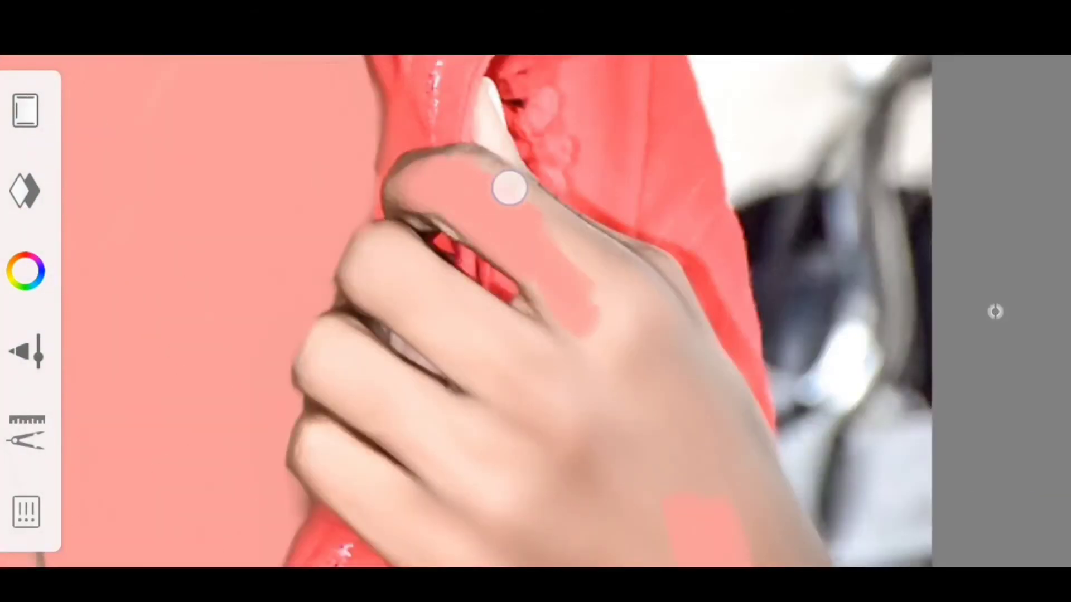
{"action": "scroll", "coordinate": [510, 196], "scroll_direction": "up", "scroll_amount": 2}
{"action": "scroll", "coordinate": [485, 249], "scroll_direction": "up", "scroll_amount": 2}
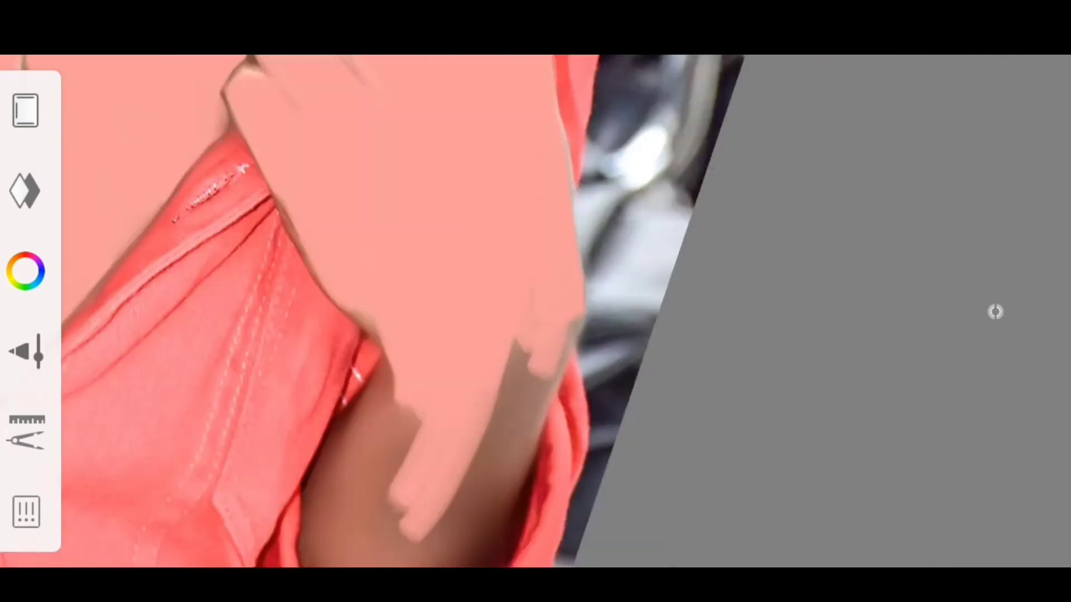
{"action": "scroll", "coordinate": [501, 403], "scroll_direction": "up", "scroll_amount": 2}
{"action": "scroll", "coordinate": [531, 280], "scroll_direction": "up", "scroll_amount": 2}
{"action": "mouse_move", "coordinate": [357, 268]}
{"action": "left_mouse_down"}
{"action": "mouse_move", "coordinate": [335, 378]}
{"action": "mouse_move", "coordinate": [345, 424]}
{"action": "left_mouse_up"}
{"action": "scroll", "coordinate": [316, 353], "scroll_direction": "up", "scroll_amount": 2}
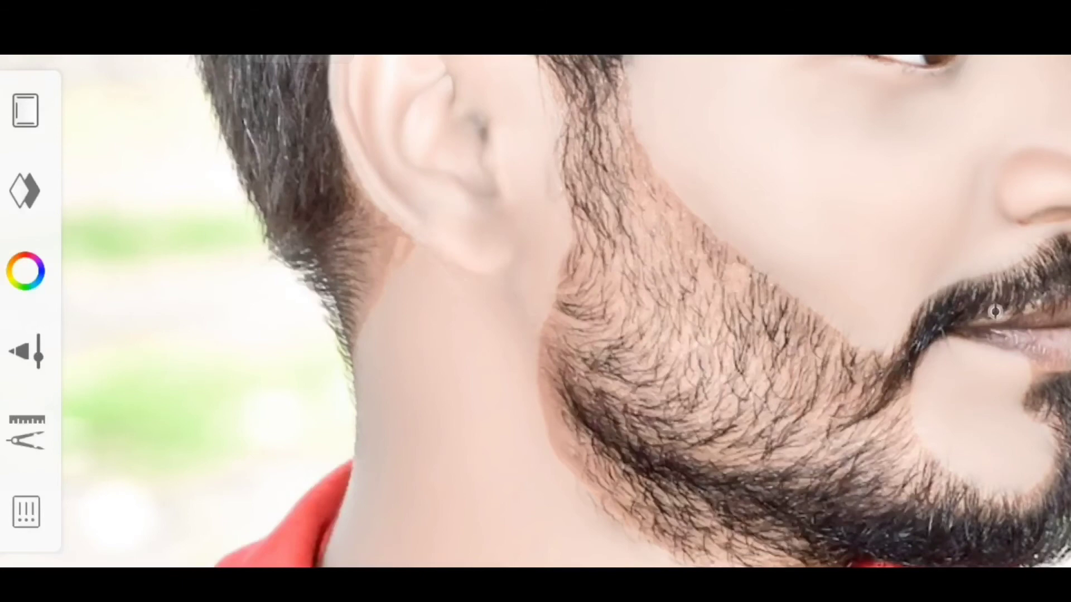
Fit the upright portrait on screen and choose Share to export it
{"action": "left_click_drag", "start_coordinate": [996, 311], "coordinate": [550, 366]}
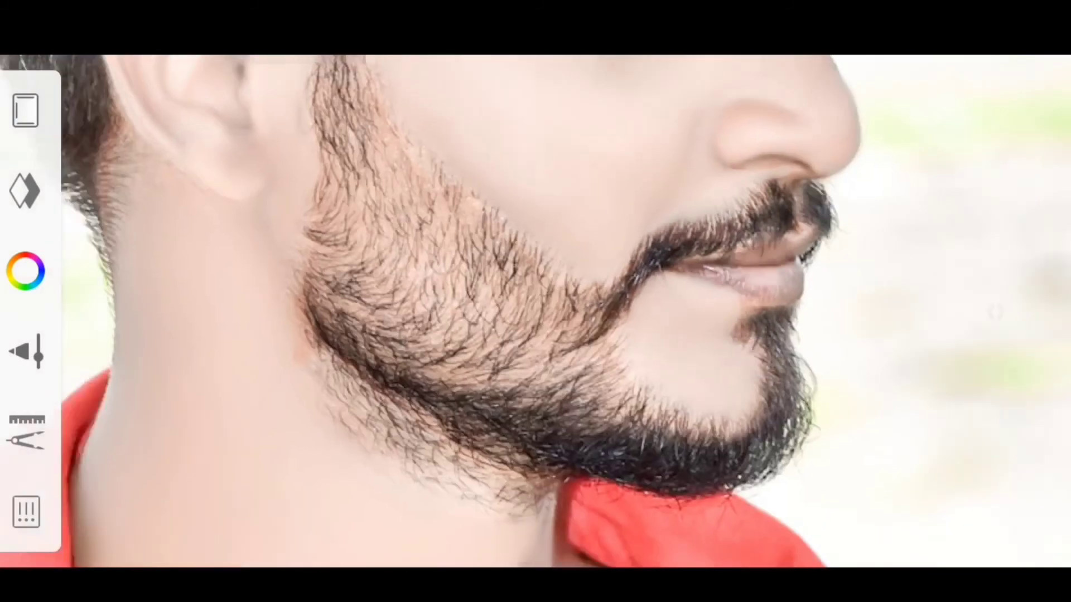
{"action": "scroll", "coordinate": [615, 412], "scroll_direction": "down", "scroll_amount": 5}
{"action": "left_click_drag", "start_coordinate": [614, 412], "coordinate": [197, 282]}
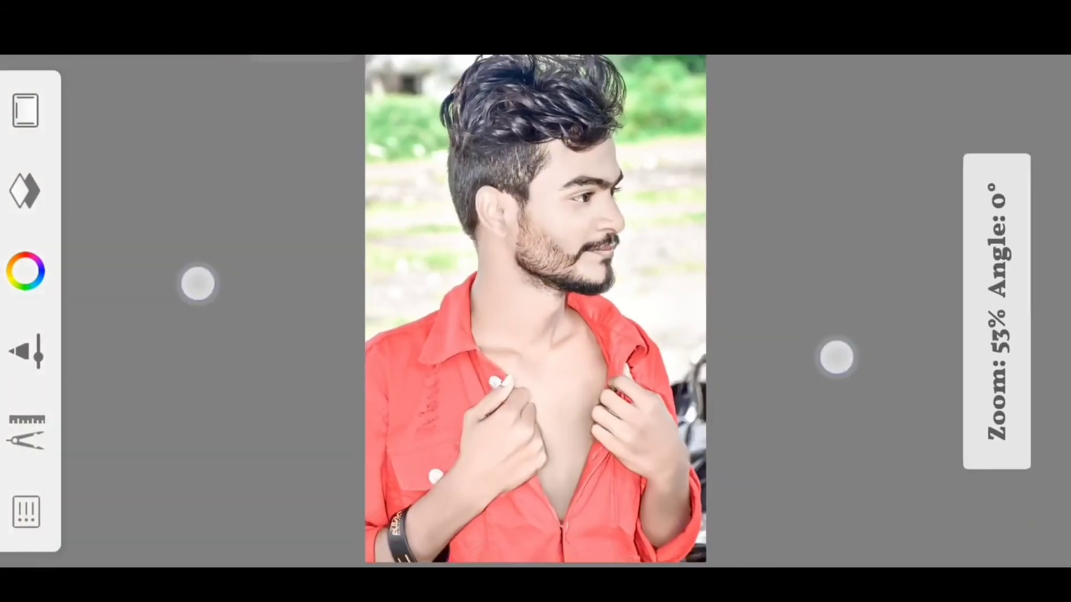
{"action": "left_click", "coordinate": [996, 311]}
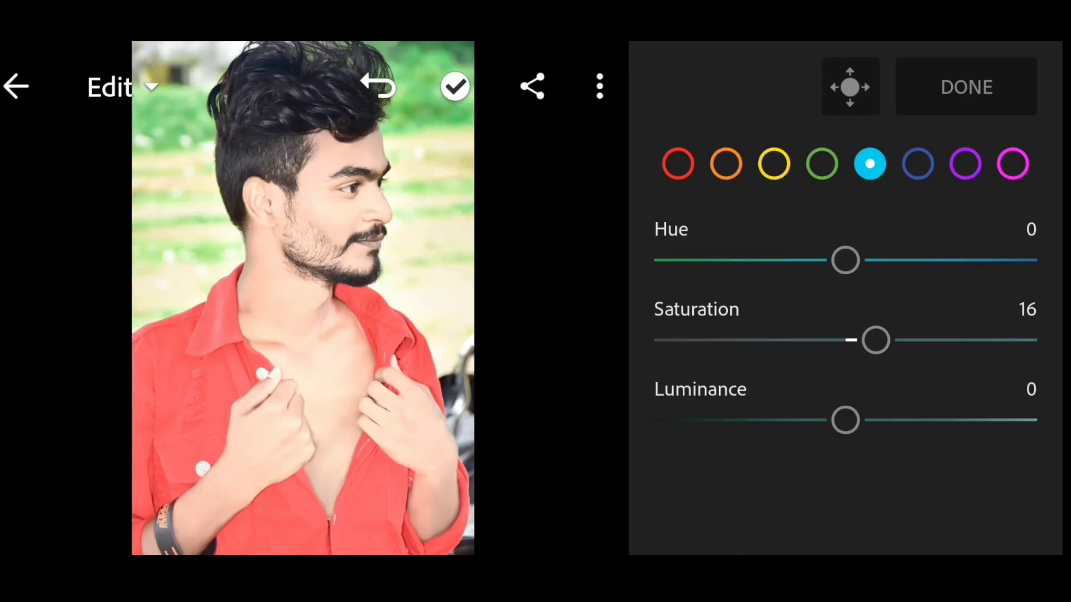
Raise Aqua saturation in Mix, check the Blue and Purple ranges, and finish
{"action": "left_click_drag", "start_coordinate": [876, 340], "coordinate": [937, 339]}
{"action": "left_click", "coordinate": [918, 164]}
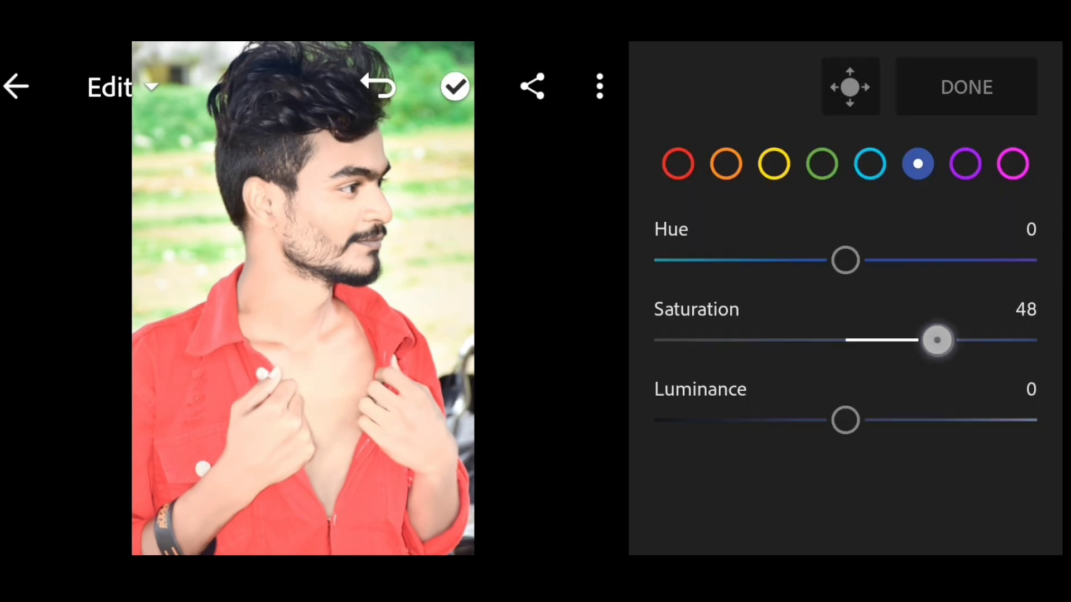
{"action": "left_click", "coordinate": [965, 163]}
{"action": "left_click", "coordinate": [981, 87]}
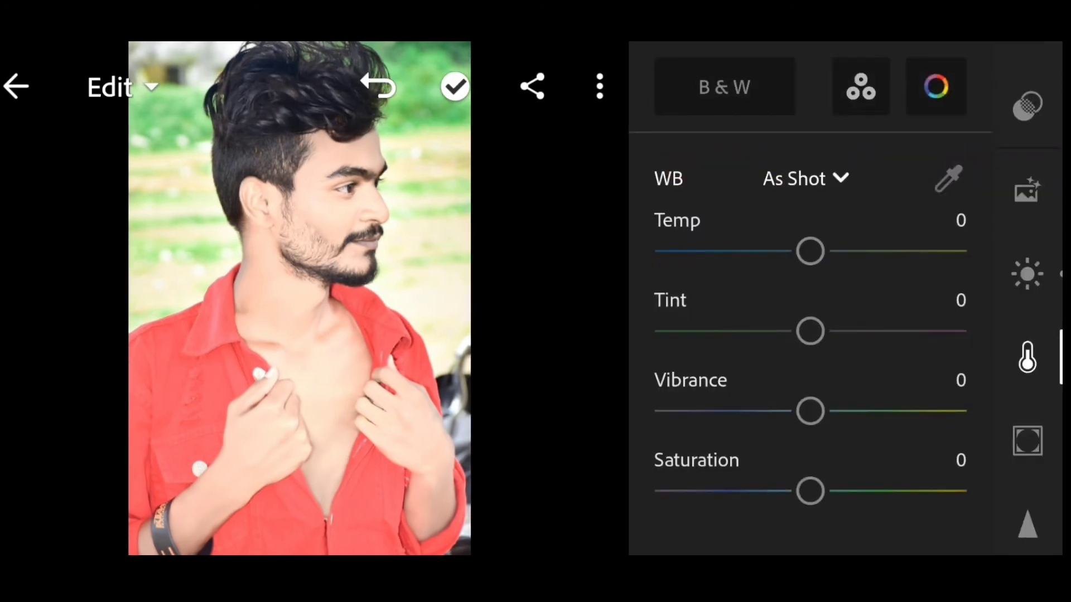
Set Effects Clarity to 34 and Vignette to 6
{"action": "left_click", "coordinate": [1027, 440]}
{"action": "mouse_move", "coordinate": [923, 272]}
{"action": "left_mouse_down"}
{"action": "mouse_move", "coordinate": [942, 273]}
{"action": "mouse_move", "coordinate": [911, 277]}
{"action": "mouse_move", "coordinate": [953, 267]}
{"action": "mouse_move", "coordinate": [948, 251]}
{"action": "left_mouse_up"}
{"action": "left_click_drag", "start_coordinate": [999, 336], "coordinate": [999, 195]}
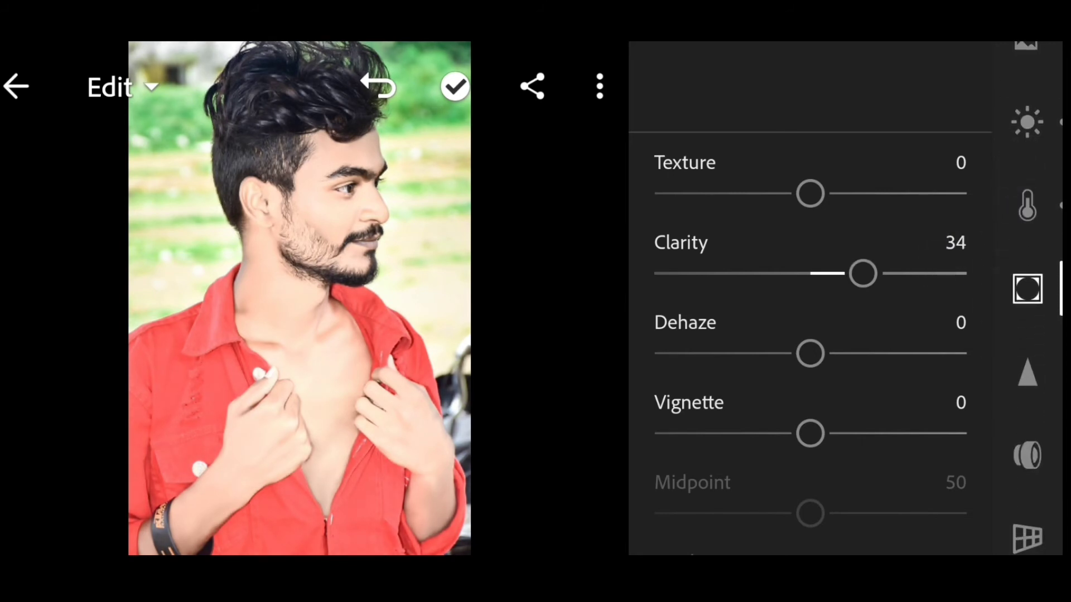
{"action": "mouse_move", "coordinate": [872, 417]}
{"action": "left_mouse_down"}
{"action": "mouse_move", "coordinate": [873, 337]}
{"action": "mouse_move", "coordinate": [881, 337]}
{"action": "left_mouse_up"}
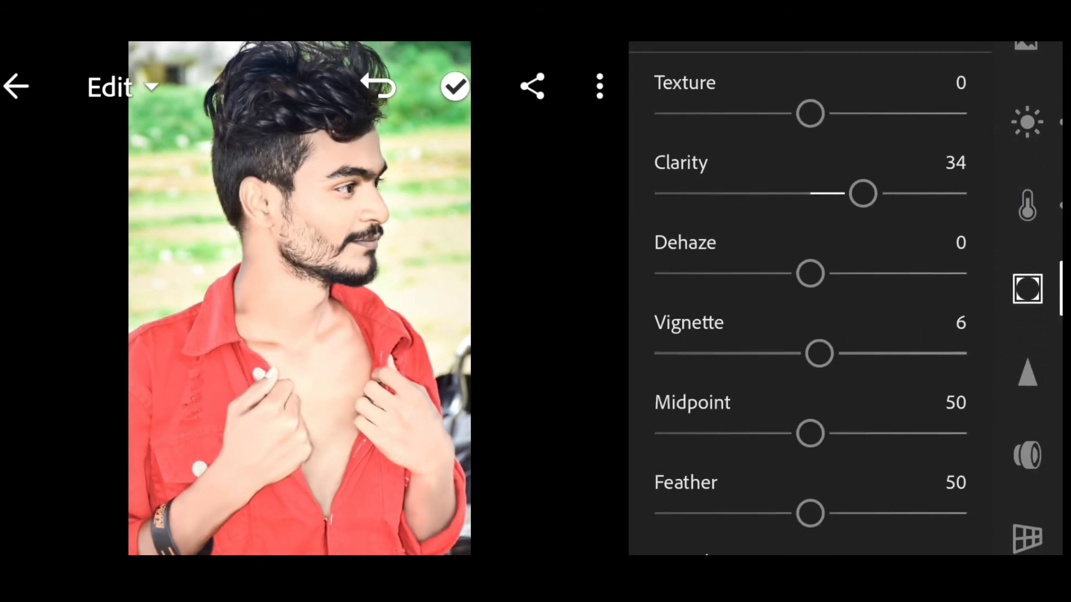
Add light sharpening, noise reduction 6, and color noise reduction 5 with smoothness 55
{"action": "left_click", "coordinate": [1027, 373]}
{"action": "left_click_drag", "start_coordinate": [840, 97], "coordinate": [851, 99]}
{"action": "left_click_drag", "start_coordinate": [844, 258], "coordinate": [866, 263]}
{"action": "left_click_drag", "start_coordinate": [847, 342], "coordinate": [859, 343]}
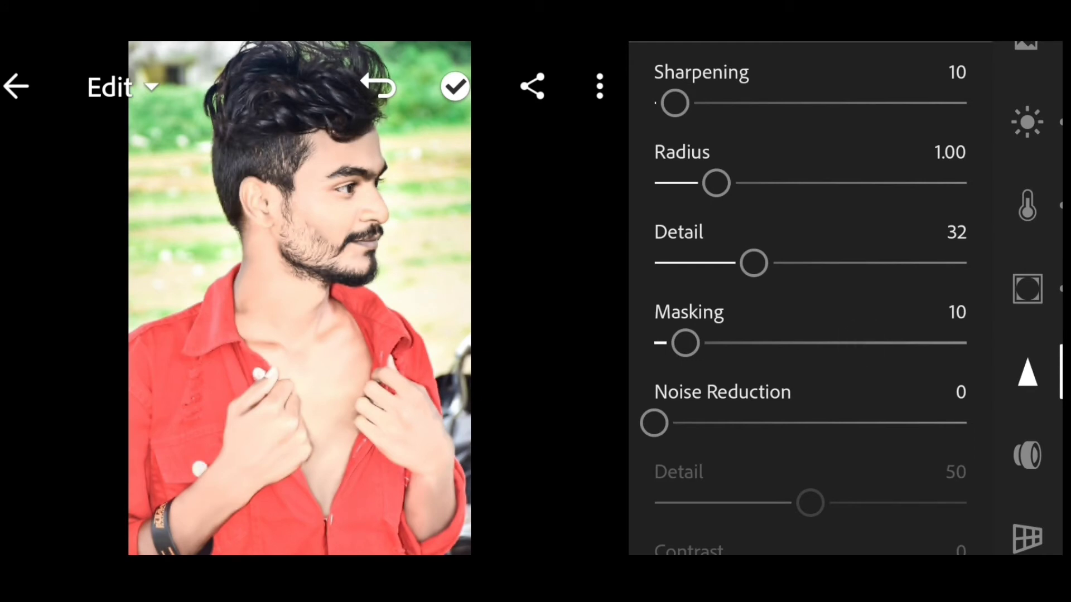
{"action": "left_click_drag", "start_coordinate": [836, 423], "coordinate": [845, 423]}
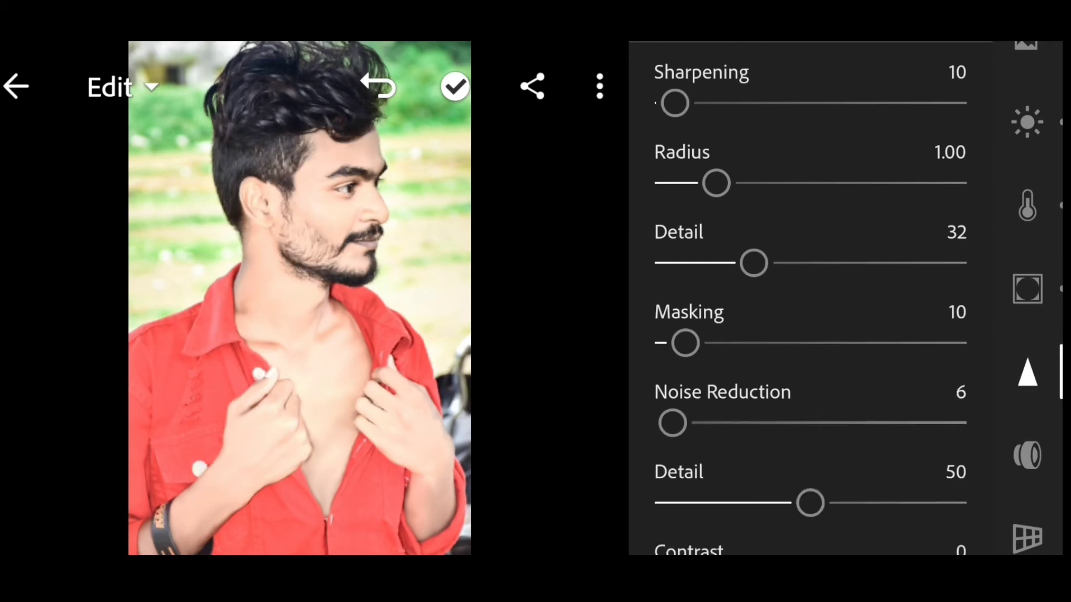
{"action": "scroll", "coordinate": [808, 334], "scroll_direction": "down", "scroll_amount": 3}
{"action": "left_click_drag", "start_coordinate": [810, 355], "coordinate": [819, 354]}
{"action": "scroll", "coordinate": [875, 277], "scroll_direction": "down", "scroll_amount": 2}
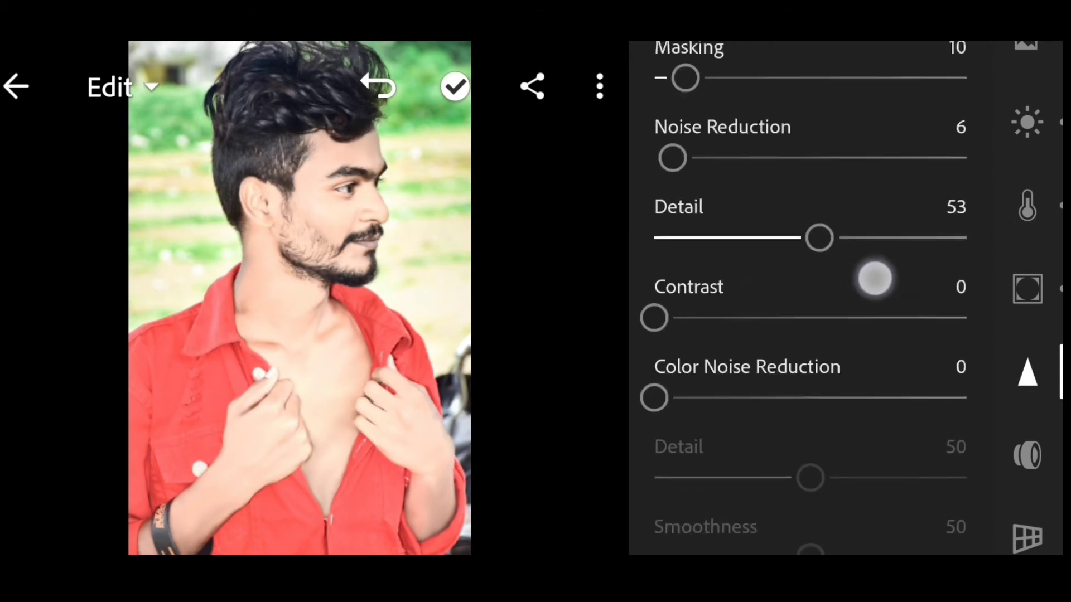
{"action": "left_click_drag", "start_coordinate": [846, 391], "coordinate": [854, 395]}
{"action": "scroll", "coordinate": [809, 335], "scroll_direction": "down", "scroll_amount": 2}
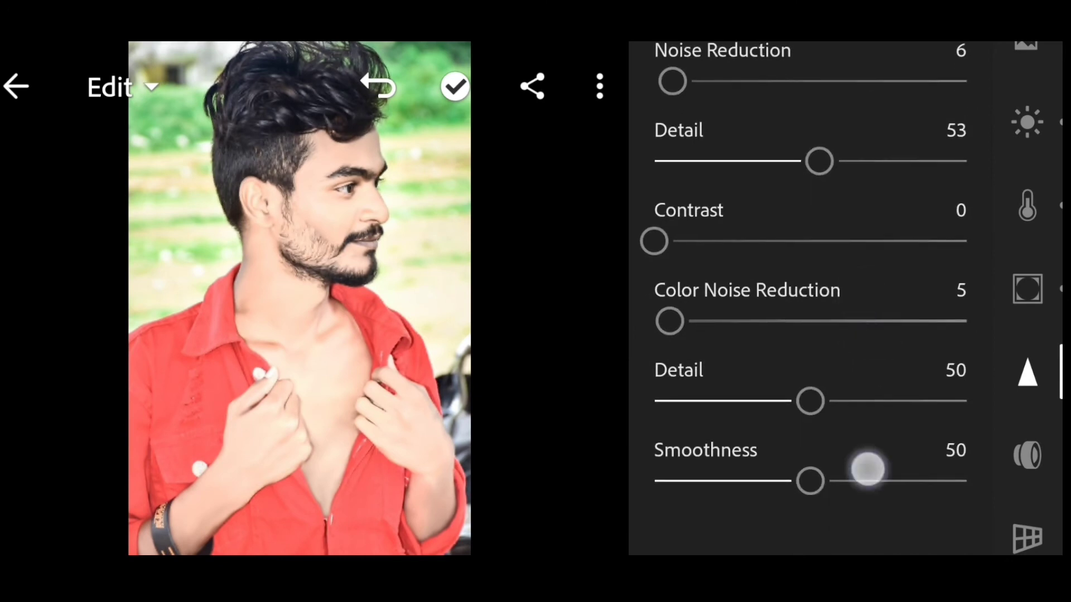
{"action": "left_click_drag", "start_coordinate": [868, 468], "coordinate": [896, 474]}
{"action": "scroll", "coordinate": [1004, 262], "scroll_direction": "down", "scroll_amount": 3}
Enable chromatic aberration and lens profile corrections, then share the photo to another app
{"action": "left_click", "coordinate": [1026, 354]}
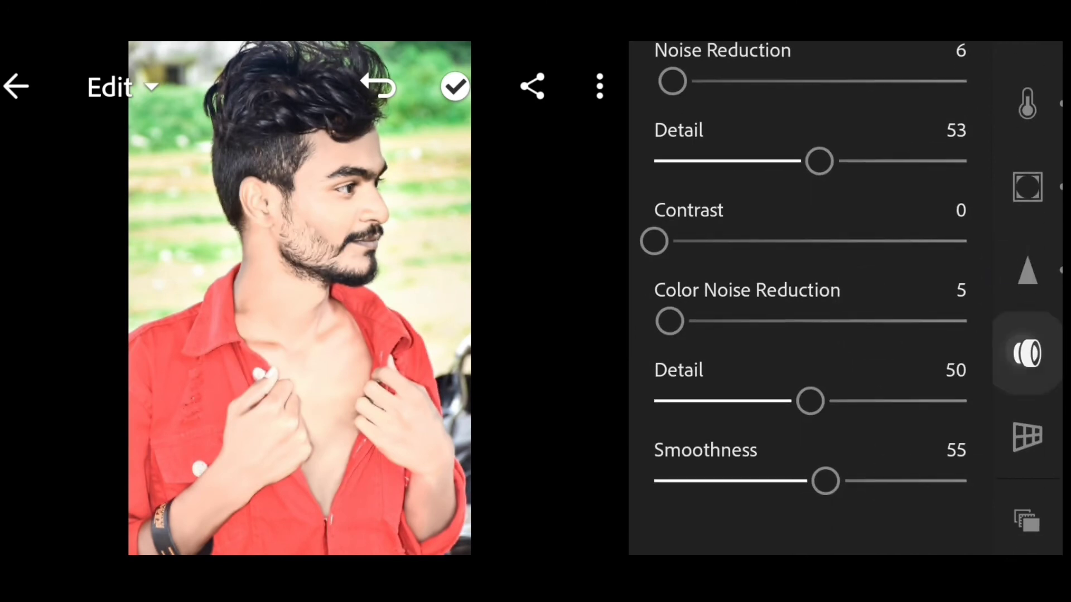
{"action": "left_click", "coordinate": [938, 81]}
{"action": "left_click", "coordinate": [937, 158]}
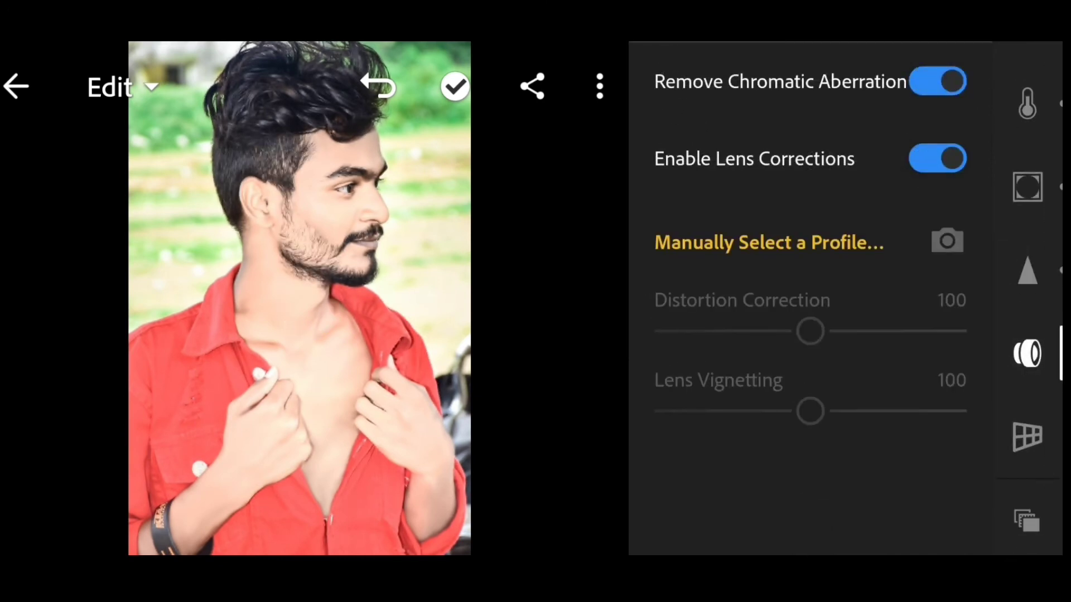
{"action": "left_click", "coordinate": [524, 92]}
{"action": "left_click", "coordinate": [502, 377]}
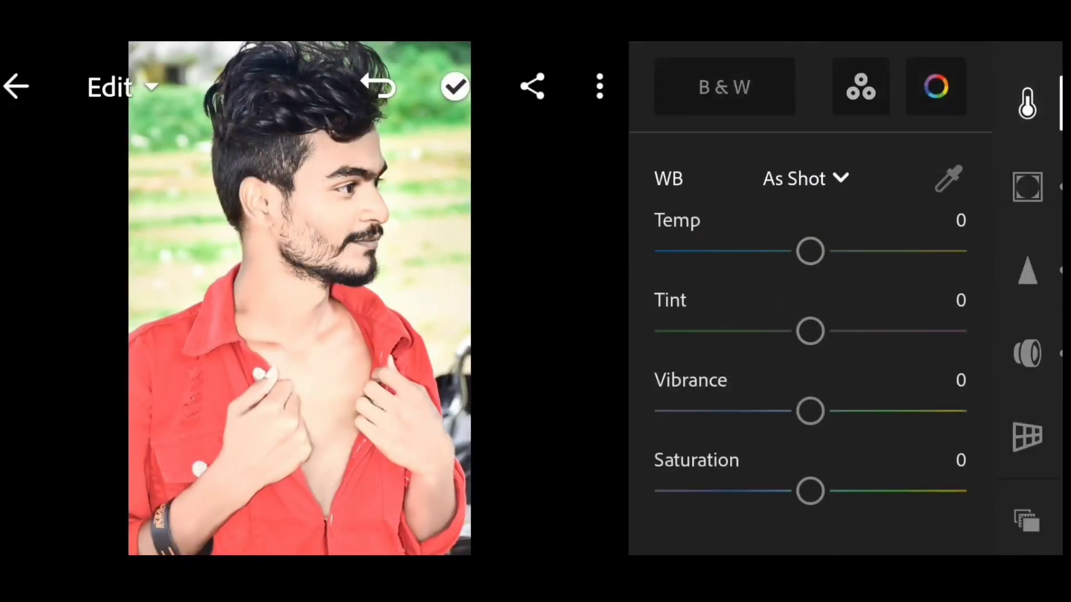
Set Red hue -92, saturation 42 and luminance 33 in Color Mix
{"action": "left_click", "coordinate": [936, 86]}
{"action": "left_click", "coordinate": [676, 162]}
{"action": "left_click_drag", "start_coordinate": [860, 251], "coordinate": [676, 291]}
{"action": "mouse_move", "coordinate": [844, 340]}
{"action": "left_mouse_down"}
{"action": "mouse_move", "coordinate": [1029, 311]}
{"action": "mouse_move", "coordinate": [765, 347]}
{"action": "mouse_move", "coordinate": [853, 339]}
{"action": "left_mouse_up"}
{"action": "mouse_move", "coordinate": [846, 419]}
{"action": "left_mouse_down"}
{"action": "mouse_move", "coordinate": [818, 419]}
{"action": "mouse_move", "coordinate": [908, 419]}
{"action": "left_mouse_up"}
{"action": "left_click_drag", "start_coordinate": [959, 260], "coordinate": [939, 255]}
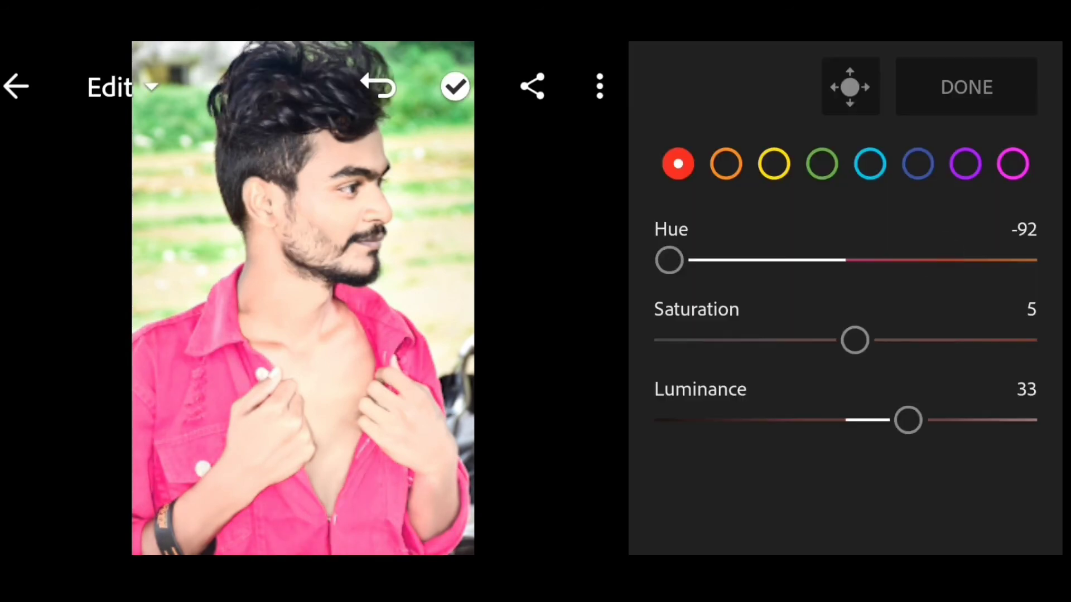
{"action": "left_click_drag", "start_coordinate": [854, 340], "coordinate": [926, 340]}
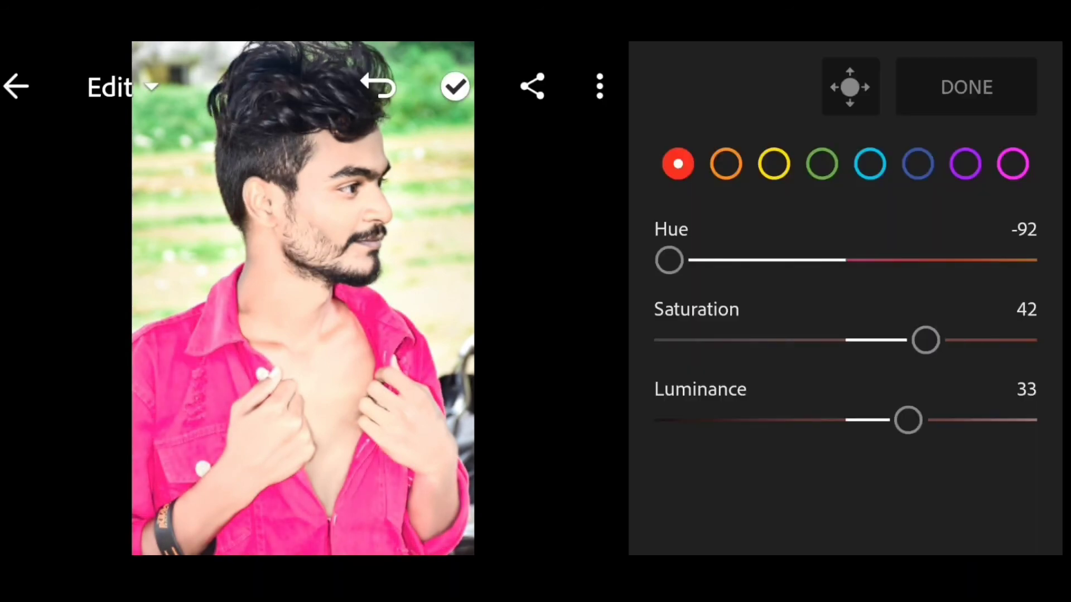
Lower Orange saturation to -15, confirm, and share the photo to another app
{"action": "left_click", "coordinate": [726, 164]}
{"action": "mouse_move", "coordinate": [825, 339]}
{"action": "left_mouse_down"}
{"action": "mouse_move", "coordinate": [791, 340]}
{"action": "mouse_move", "coordinate": [816, 339]}
{"action": "left_mouse_up"}
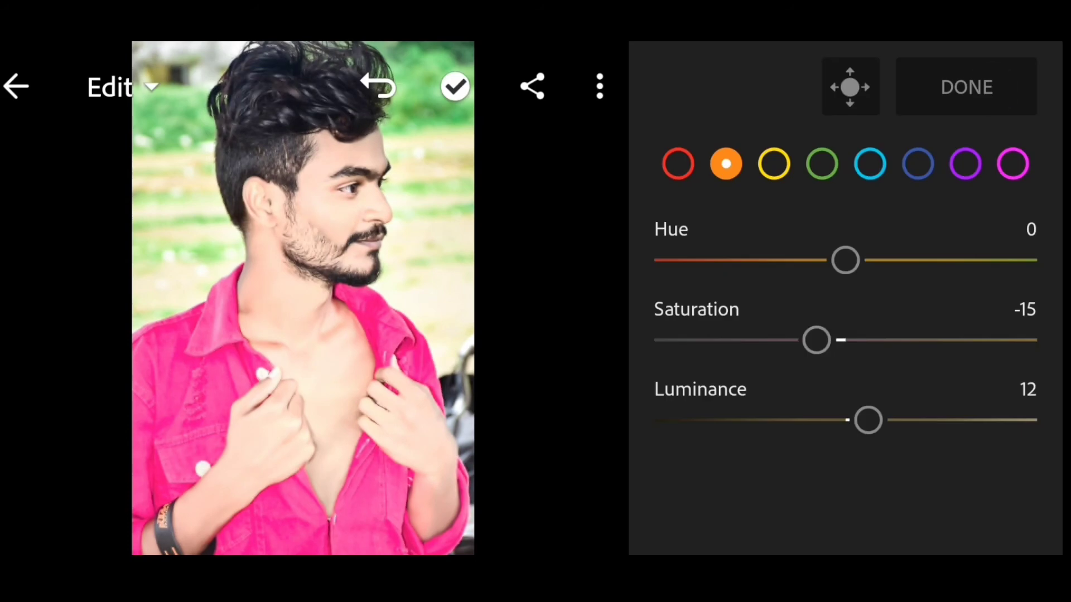
{"action": "left_click", "coordinate": [967, 87]}
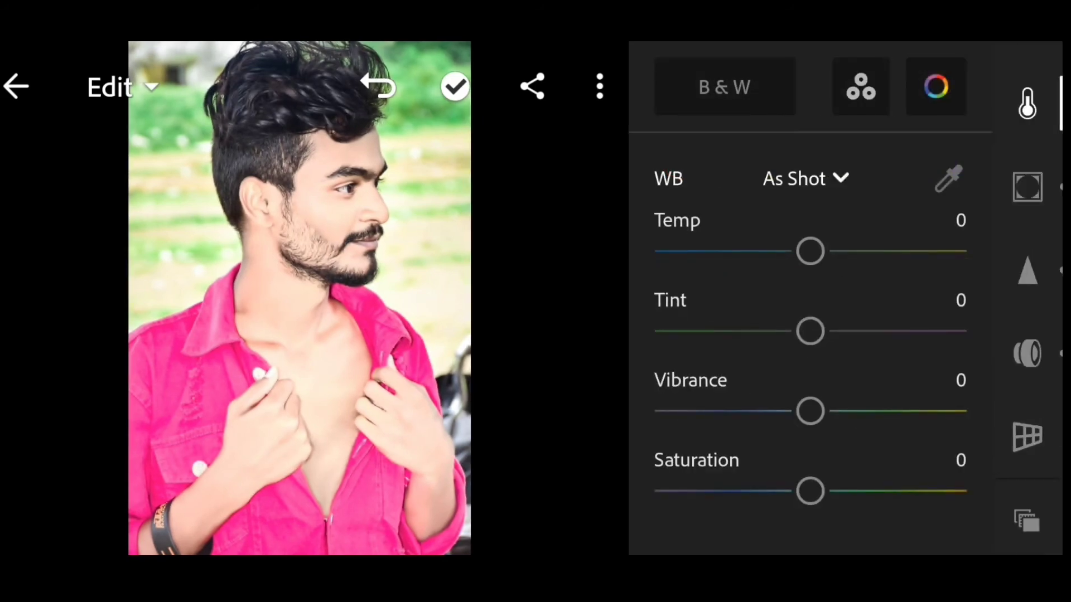
{"action": "left_click", "coordinate": [532, 87]}
{"action": "left_click", "coordinate": [534, 380]}
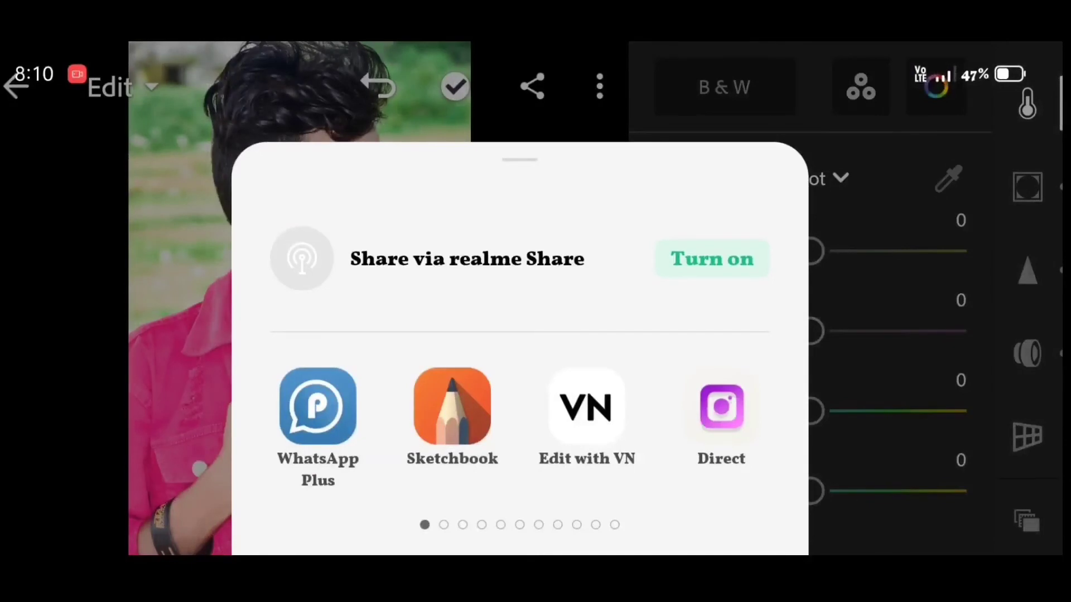
Open the portrait tools in Pro Editing and pick an effect from Effects
{"action": "left_click_drag", "start_coordinate": [641, 424], "coordinate": [390, 425]}
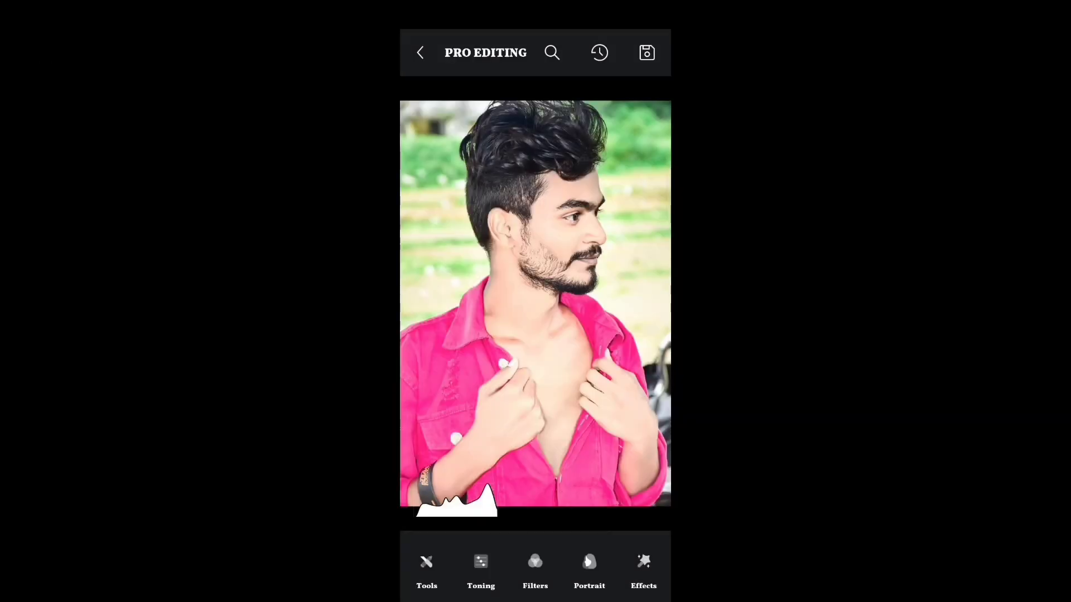
{"action": "left_click_drag", "start_coordinate": [610, 573], "coordinate": [511, 572]}
{"action": "left_click", "coordinate": [490, 563]}
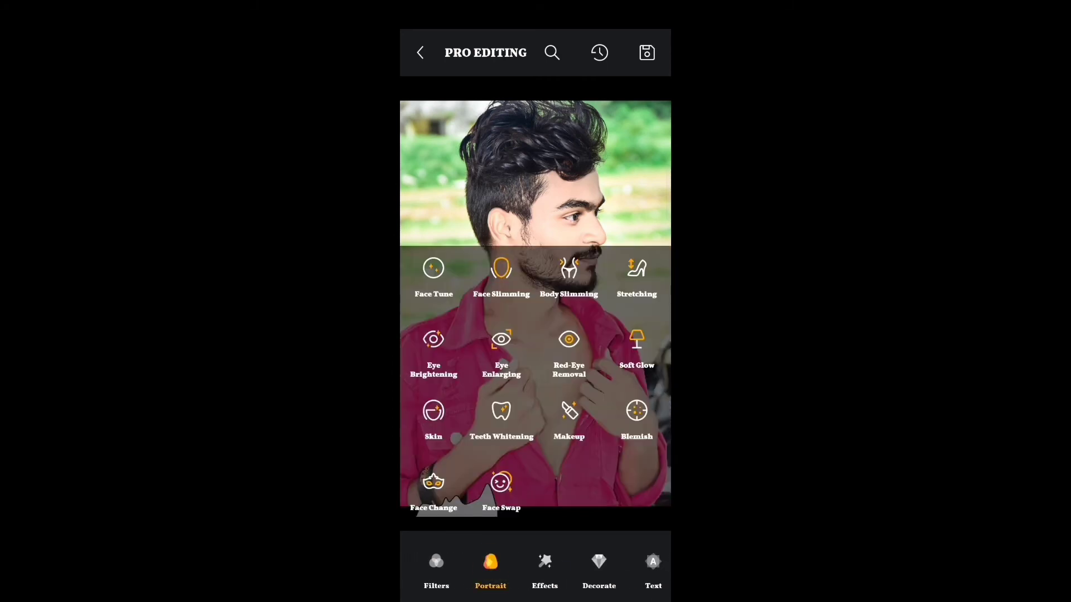
{"action": "left_click", "coordinate": [545, 566]}
{"action": "left_click", "coordinate": [433, 418]}
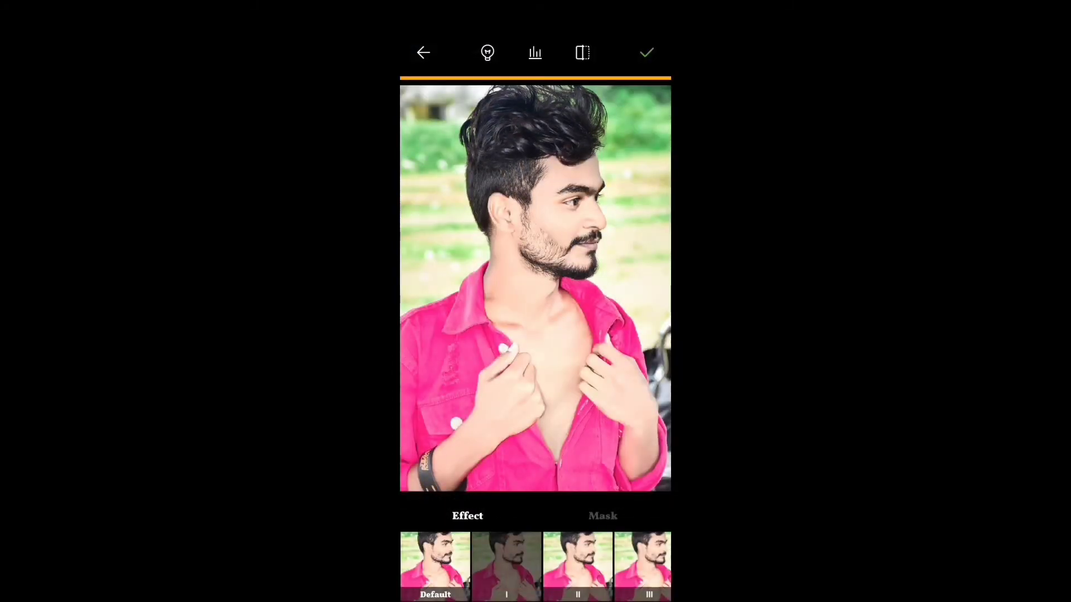
Try the effect presets, settle on preset IV, and open the Mask tab
{"action": "left_click", "coordinate": [536, 316]}
{"action": "left_click", "coordinate": [642, 560]}
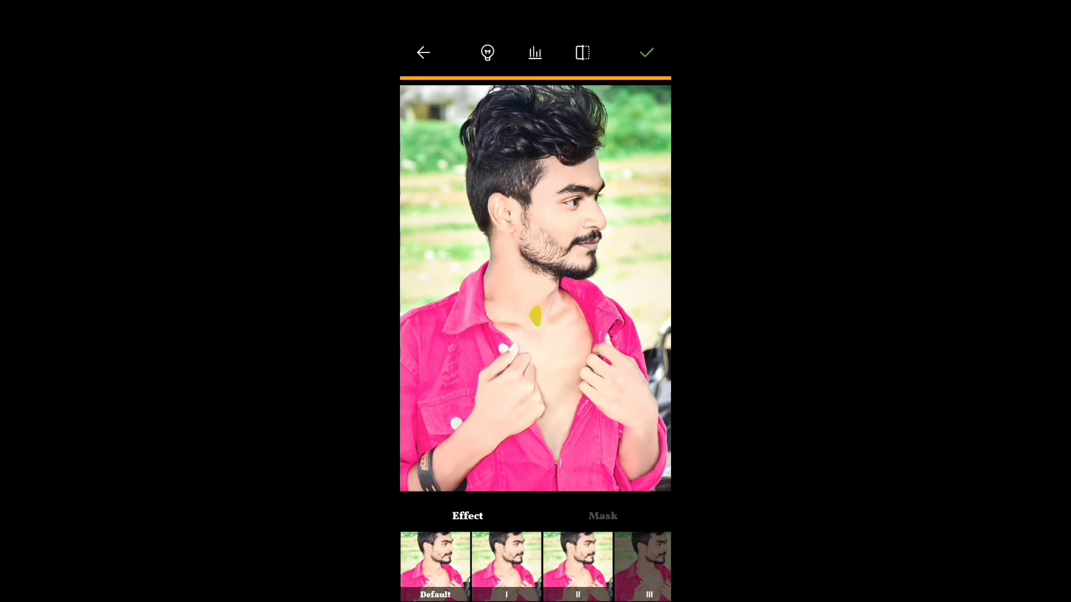
{"action": "left_click", "coordinate": [535, 315]}
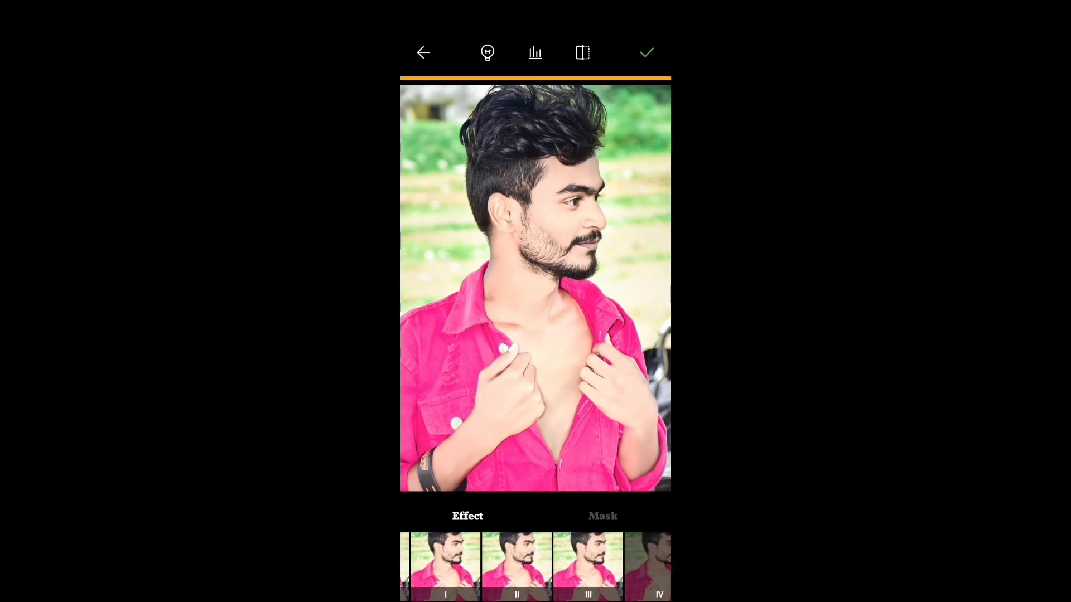
{"action": "left_click", "coordinate": [603, 516]}
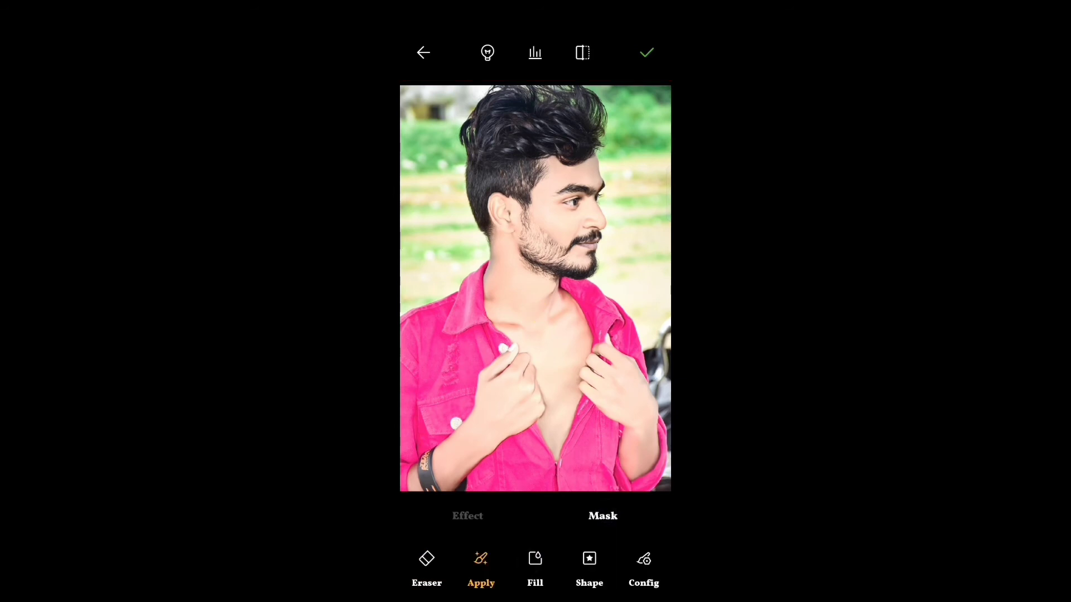
Zoom into the face and brush the effect mask onto the beard and eyebrow
{"action": "scroll", "coordinate": [559, 101], "scroll_direction": "up", "scroll_amount": 5}
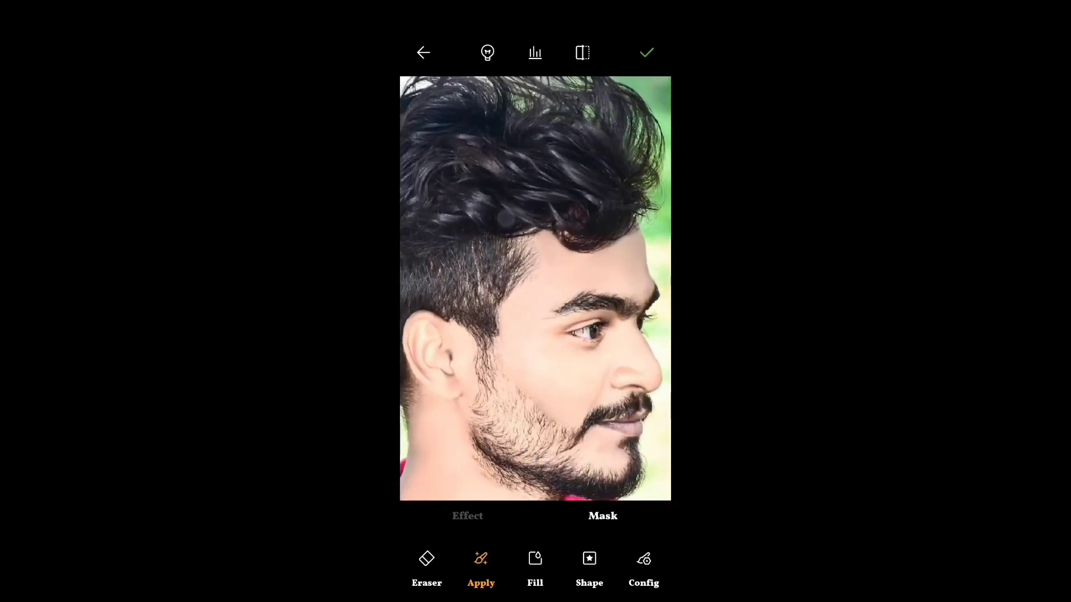
{"action": "scroll", "coordinate": [578, 89], "scroll_direction": "down", "scroll_amount": 3}
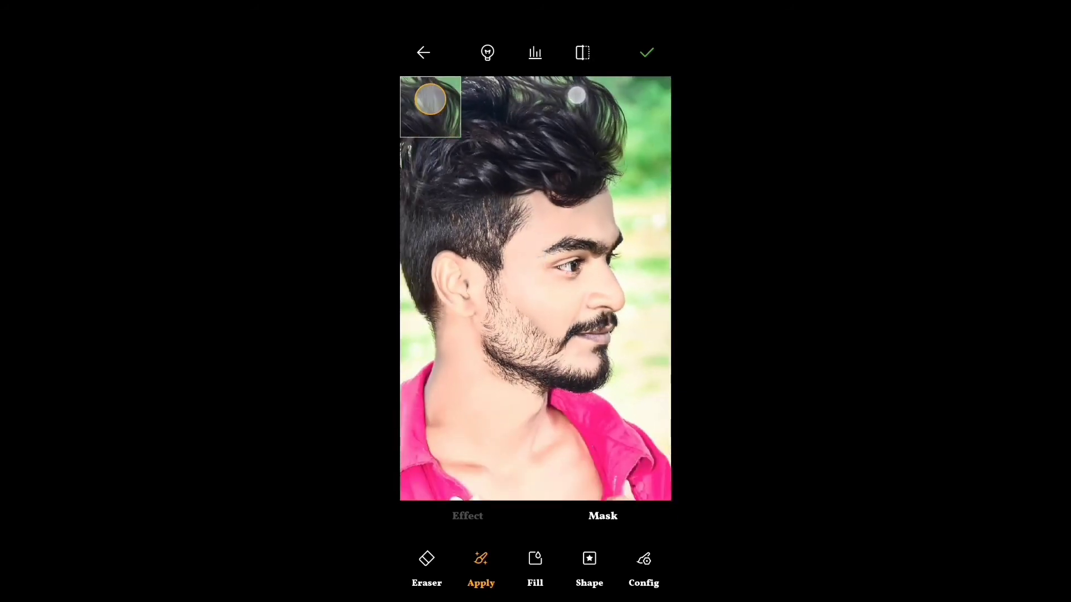
{"action": "scroll", "coordinate": [577, 91], "scroll_direction": "down", "scroll_amount": 3}
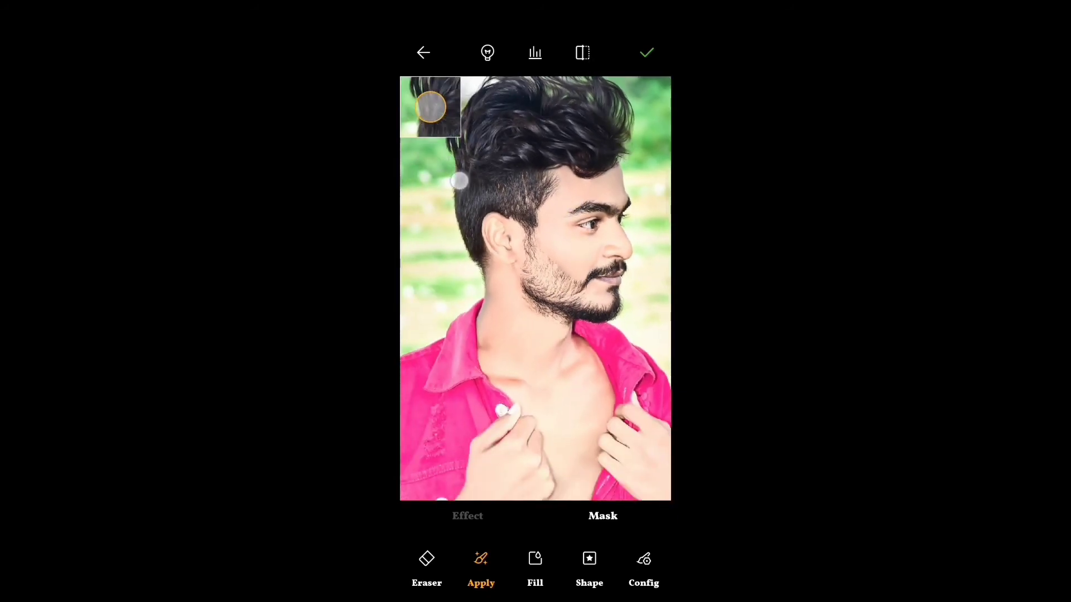
{"action": "scroll", "coordinate": [496, 165], "scroll_direction": "up", "scroll_amount": 3}
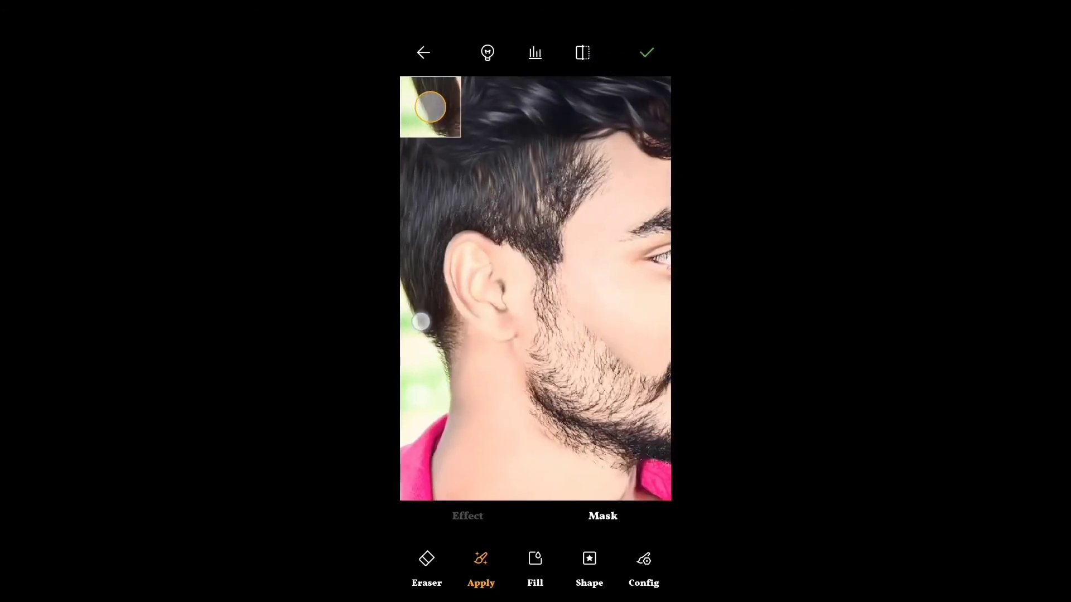
{"action": "scroll", "coordinate": [556, 236], "scroll_direction": "down", "scroll_amount": 1}
{"action": "left_click_drag", "start_coordinate": [444, 239], "coordinate": [444, 239]}
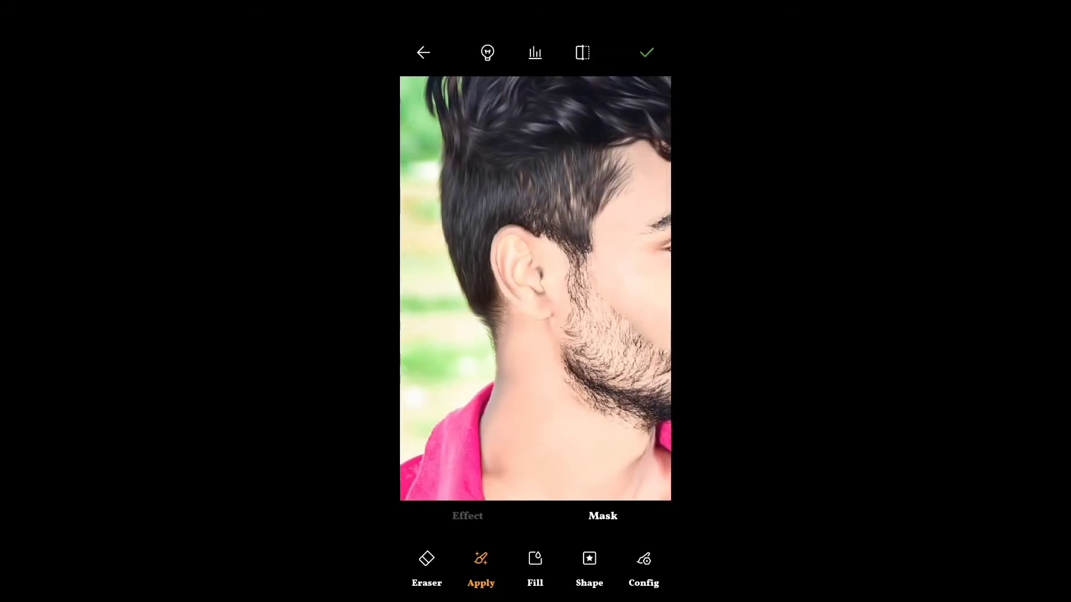
{"action": "scroll", "coordinate": [500, 246], "scroll_direction": "down", "scroll_amount": 3}
{"action": "scroll", "coordinate": [536, 288], "scroll_direction": "down", "scroll_amount": 2}
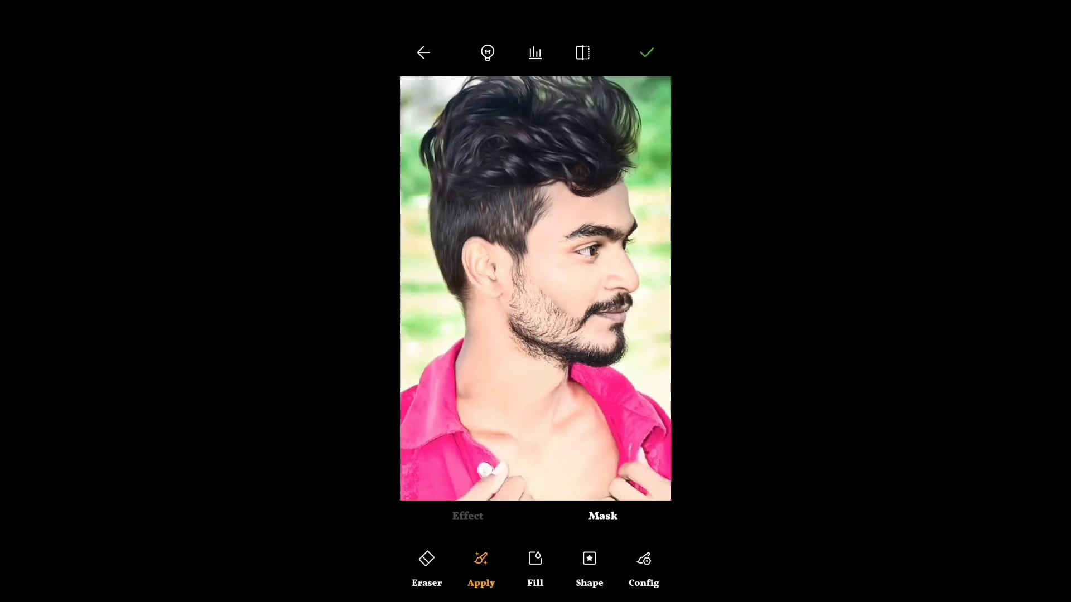
{"action": "scroll", "coordinate": [542, 260], "scroll_direction": "up", "scroll_amount": 3}
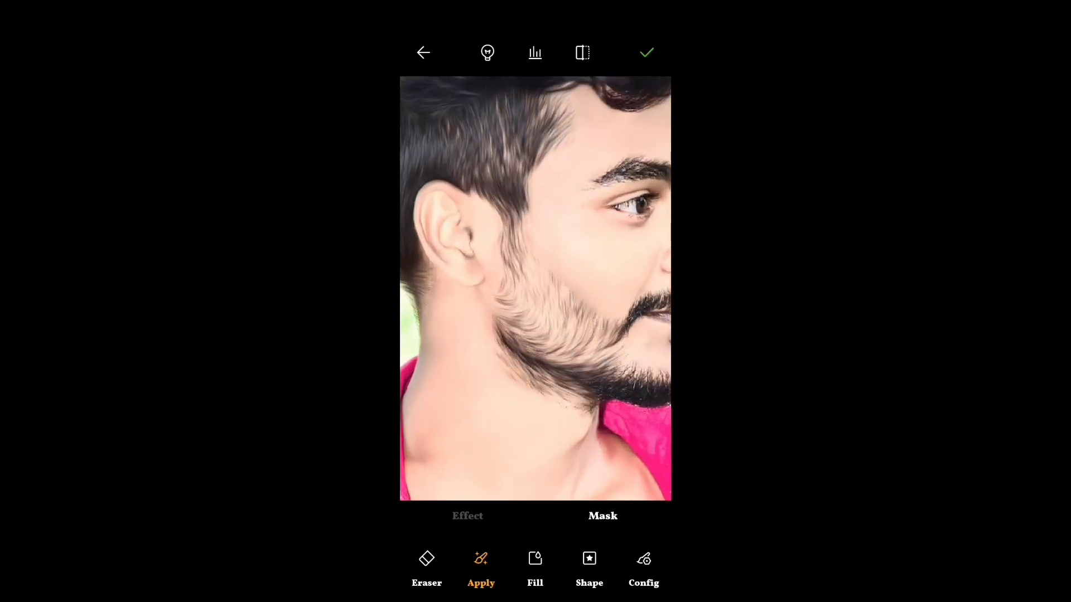
{"action": "scroll", "coordinate": [465, 375], "scroll_direction": "right", "scroll_amount": 3}
{"action": "scroll", "coordinate": [466, 375], "scroll_direction": "right", "scroll_amount": 1}
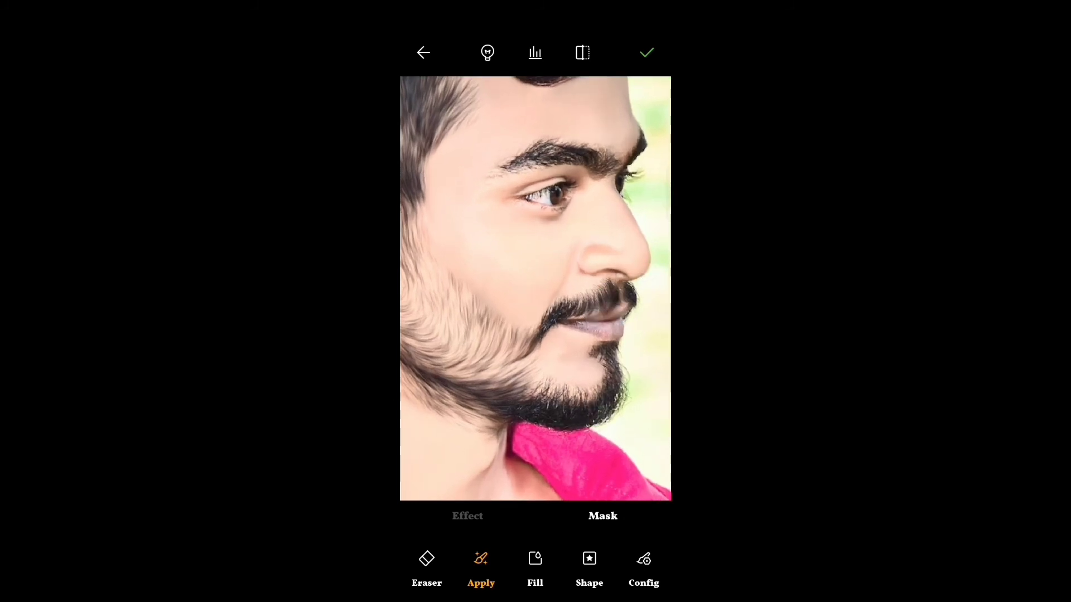
{"action": "left_click_drag", "start_coordinate": [613, 384], "coordinate": [584, 404]}
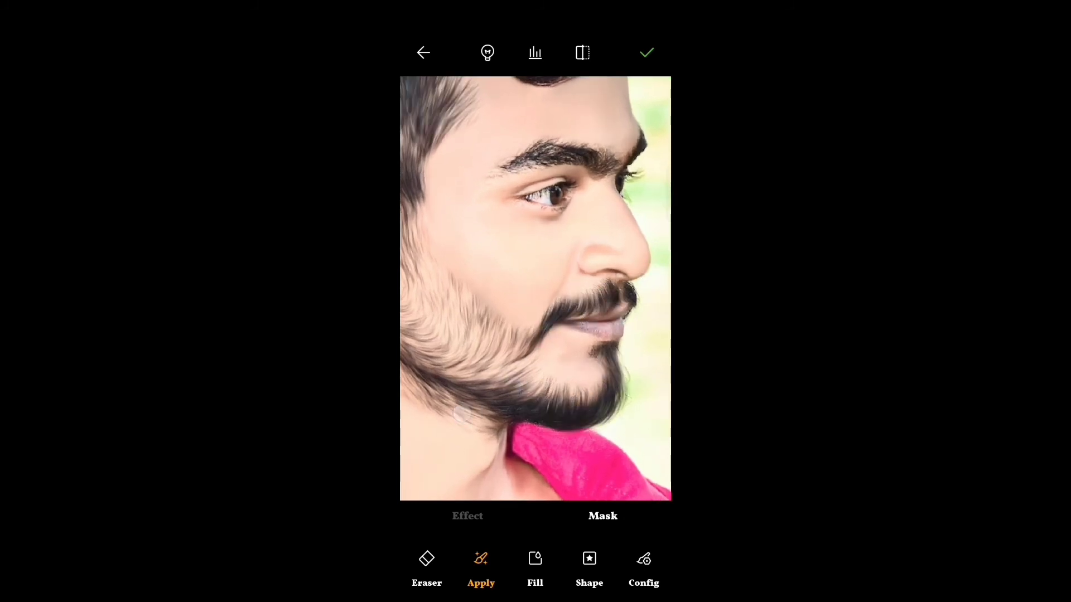
{"action": "left_click_drag", "start_coordinate": [587, 159], "coordinate": [510, 166]}
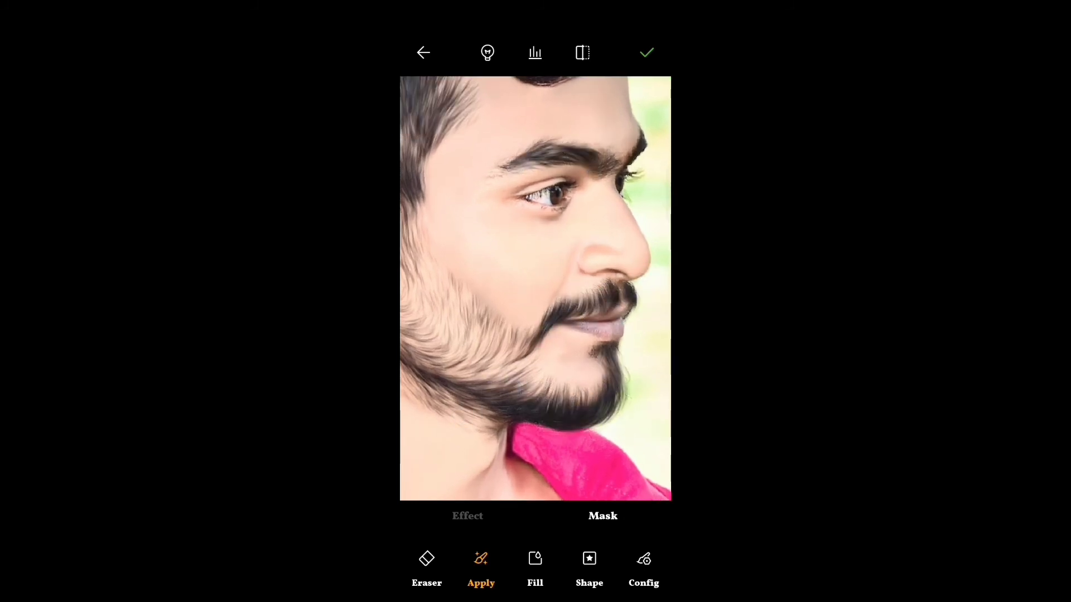
{"action": "scroll", "coordinate": [474, 187], "scroll_direction": "right", "scroll_amount": 2}
{"action": "scroll", "coordinate": [579, 177], "scroll_direction": "down", "scroll_amount": 5}
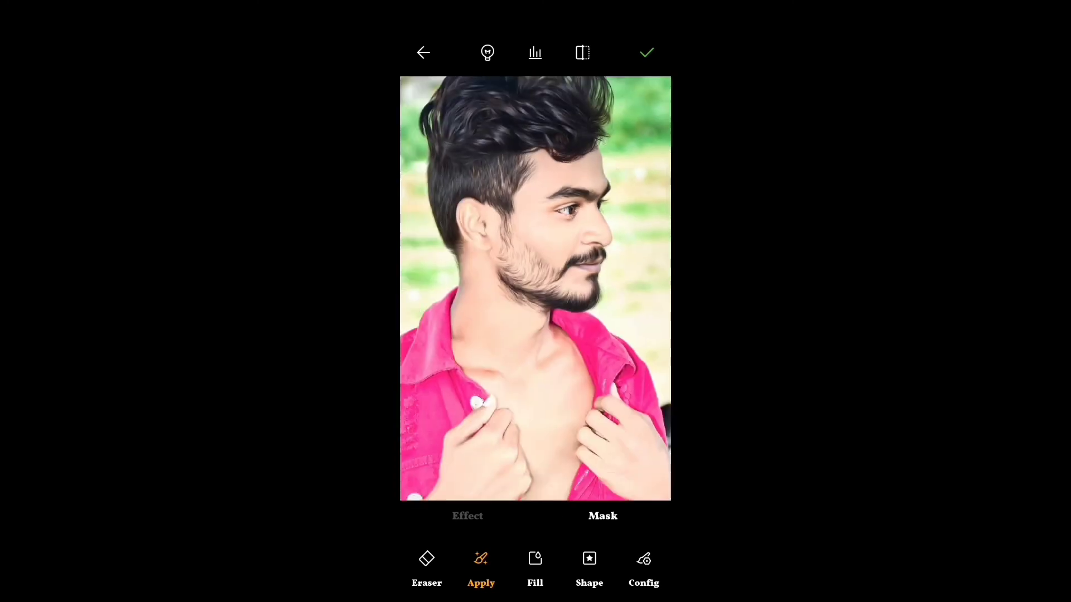
{"action": "scroll", "coordinate": [501, 286], "scroll_direction": "up", "scroll_amount": 3}
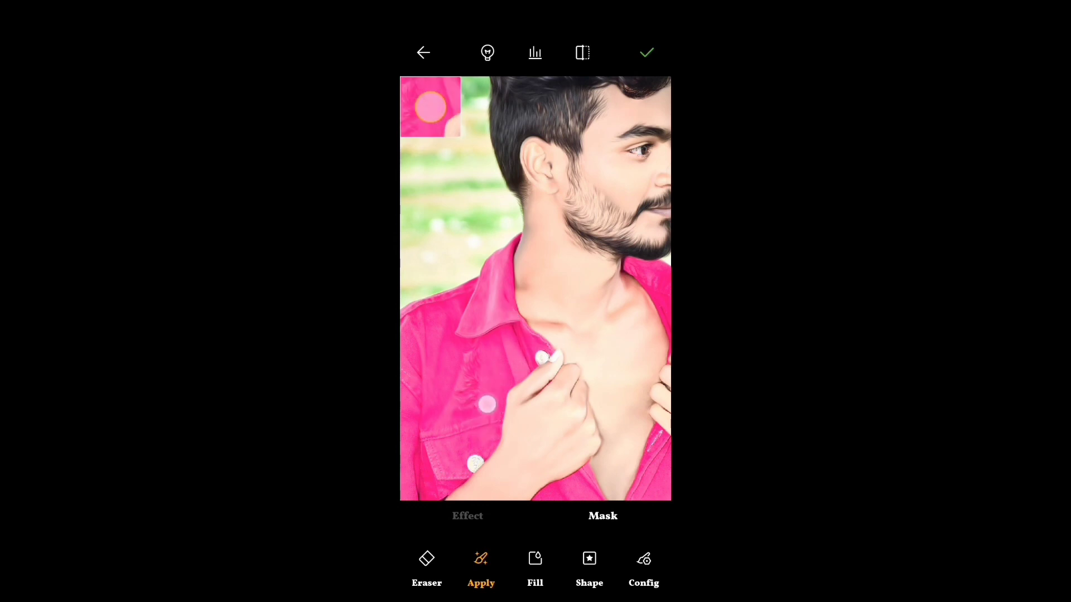
{"action": "scroll", "coordinate": [453, 363], "scroll_direction": "down", "scroll_amount": 2}
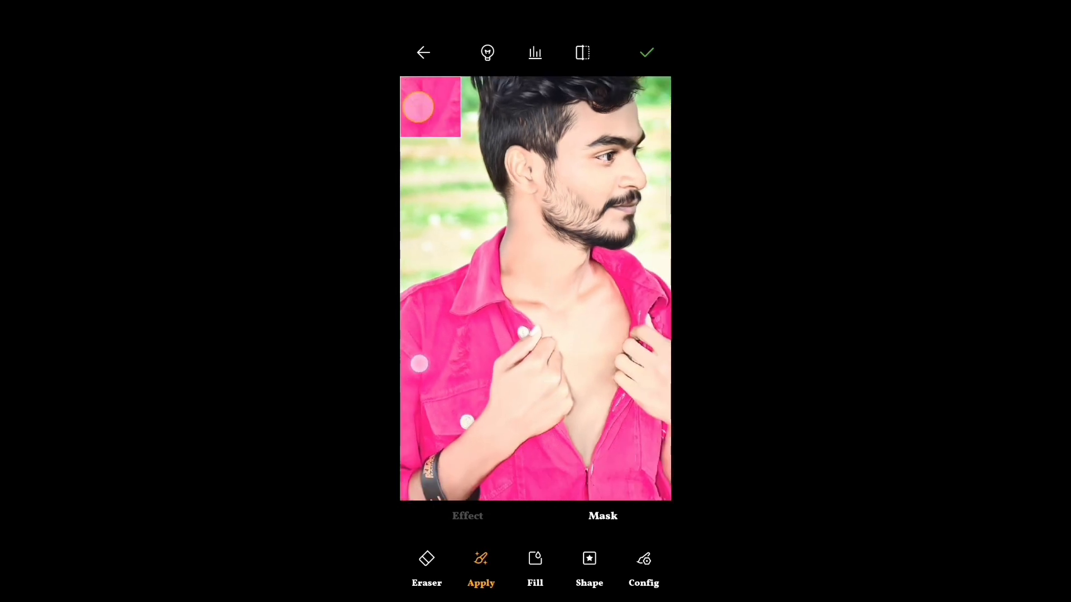
{"action": "scroll", "coordinate": [502, 352], "scroll_direction": "down", "scroll_amount": 2}
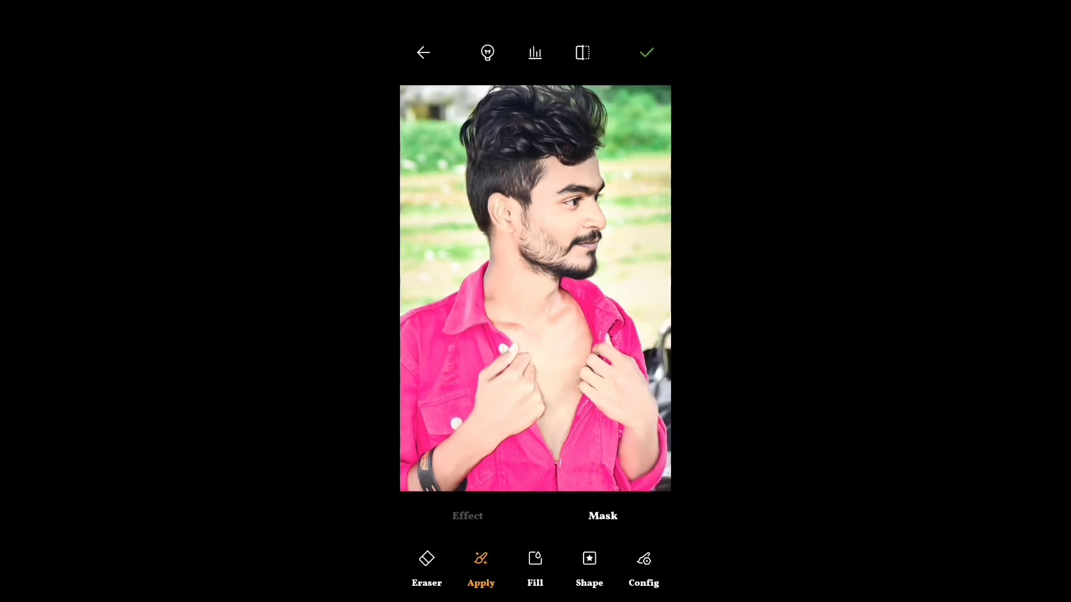